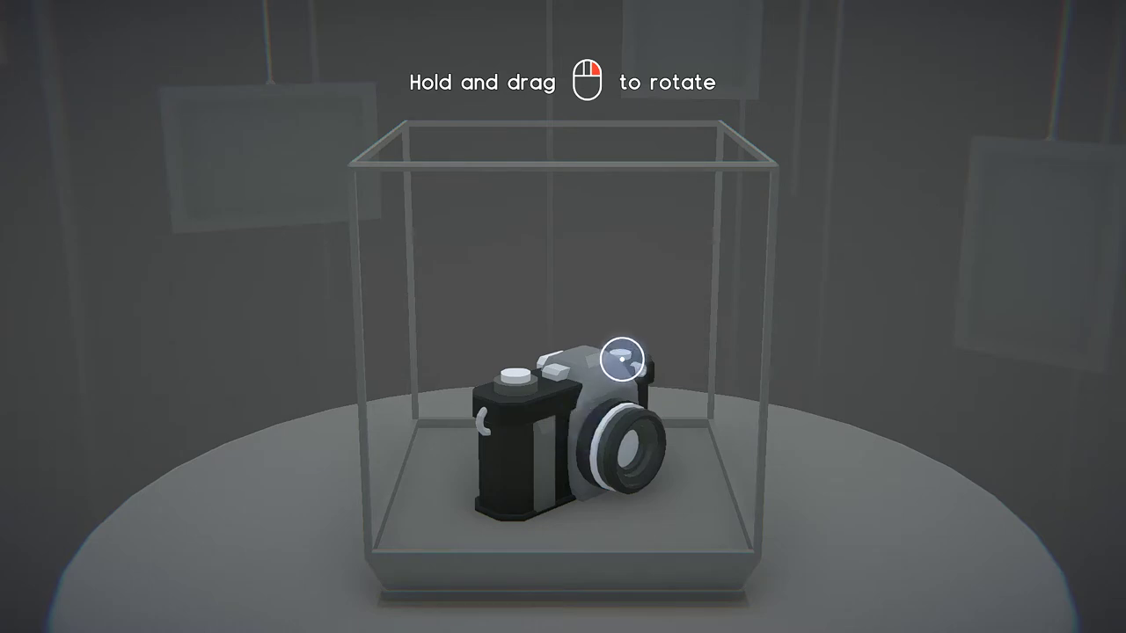
# Turn the case, zoom onto the red suitcase and open it by its handle
pyautogui.moveTo(623, 359); pyautogui.dragTo(319, 317)
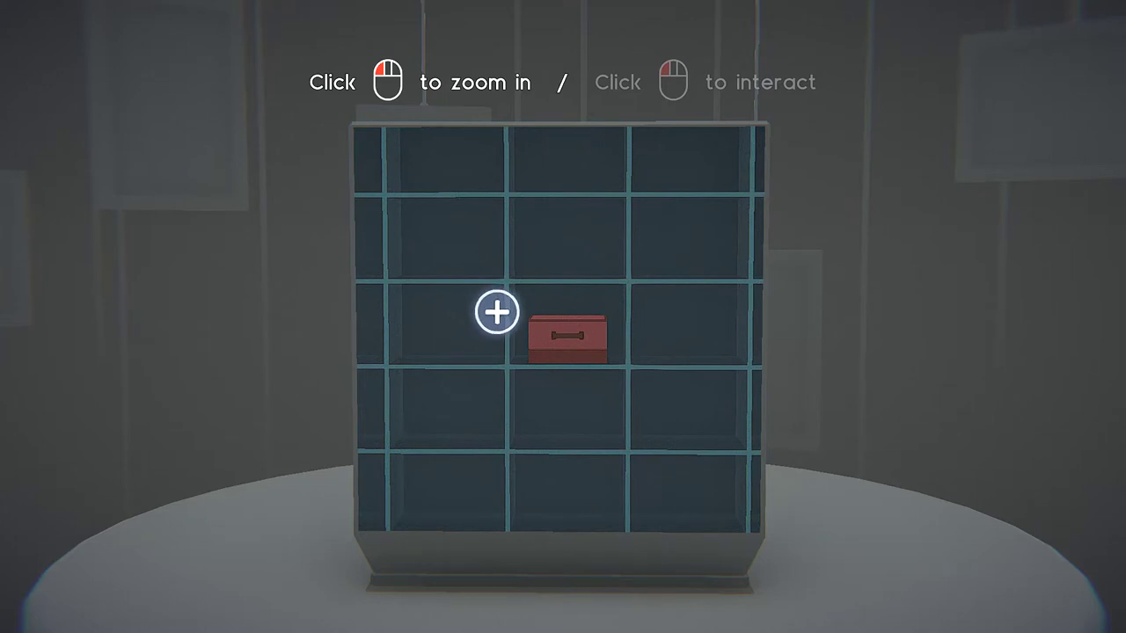
pyautogui.click(545, 333)
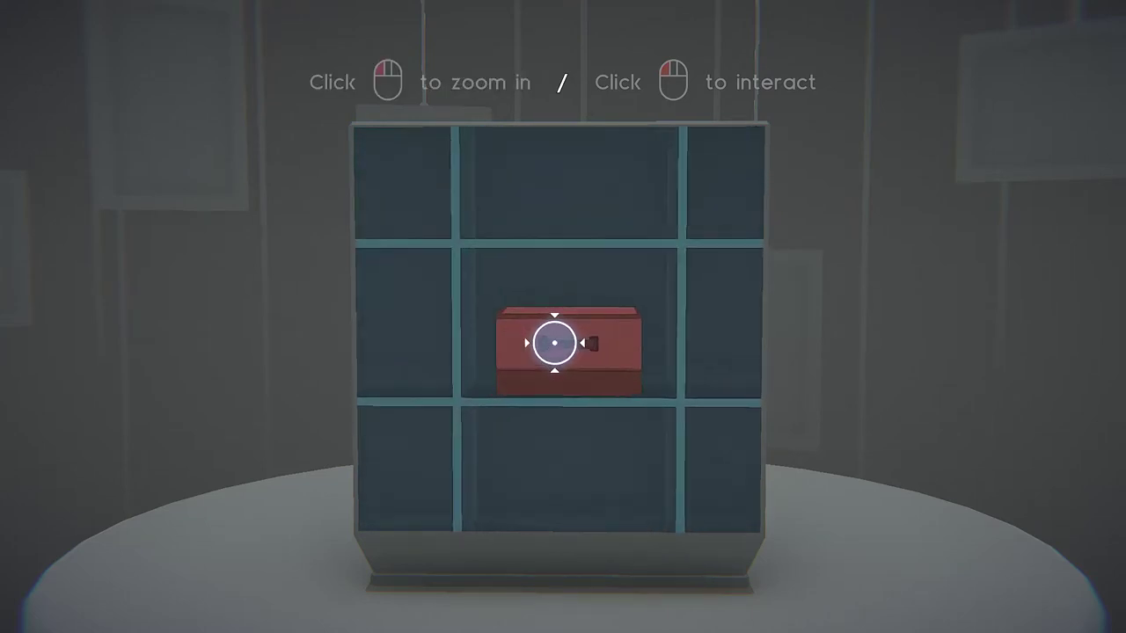
pyautogui.click(555, 343)
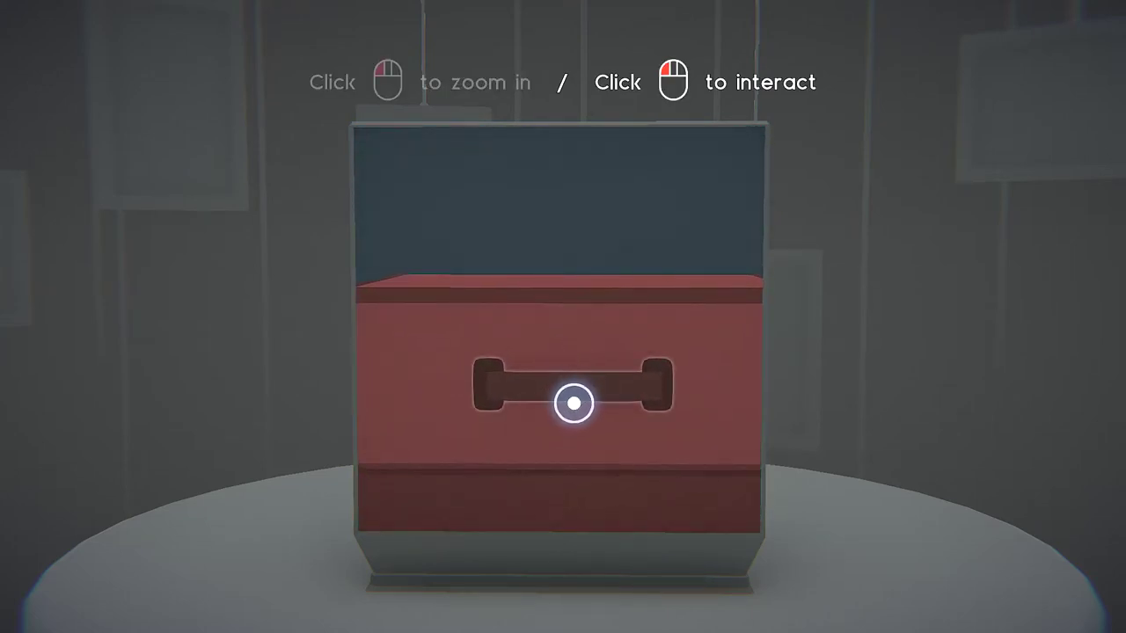
pyautogui.rightClick(577, 394)
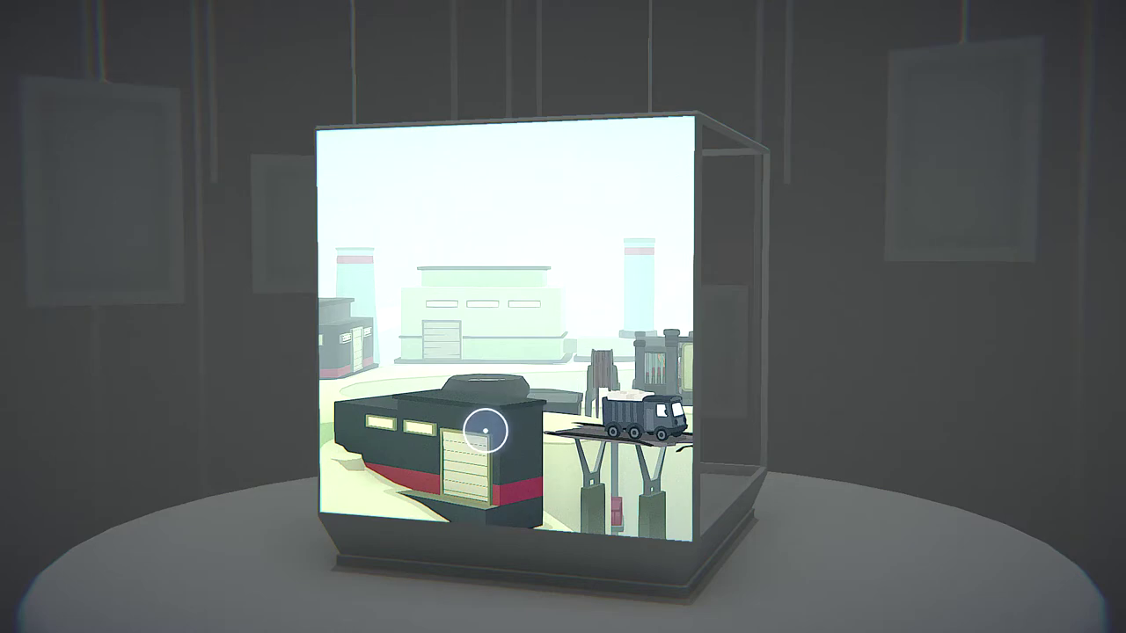
# Bring the toy chest face-on and switch on hints with Space
pyautogui.moveTo(487, 432); pyautogui.dragTo(774, 458)
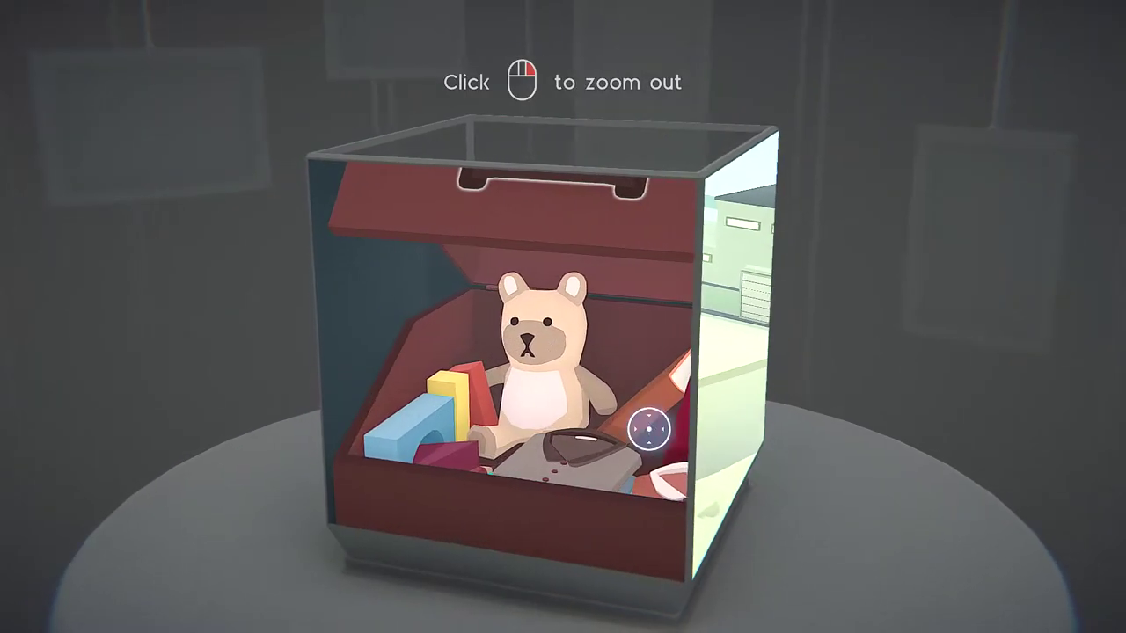
pyautogui.moveTo(654, 421); pyautogui.dragTo(528, 420)
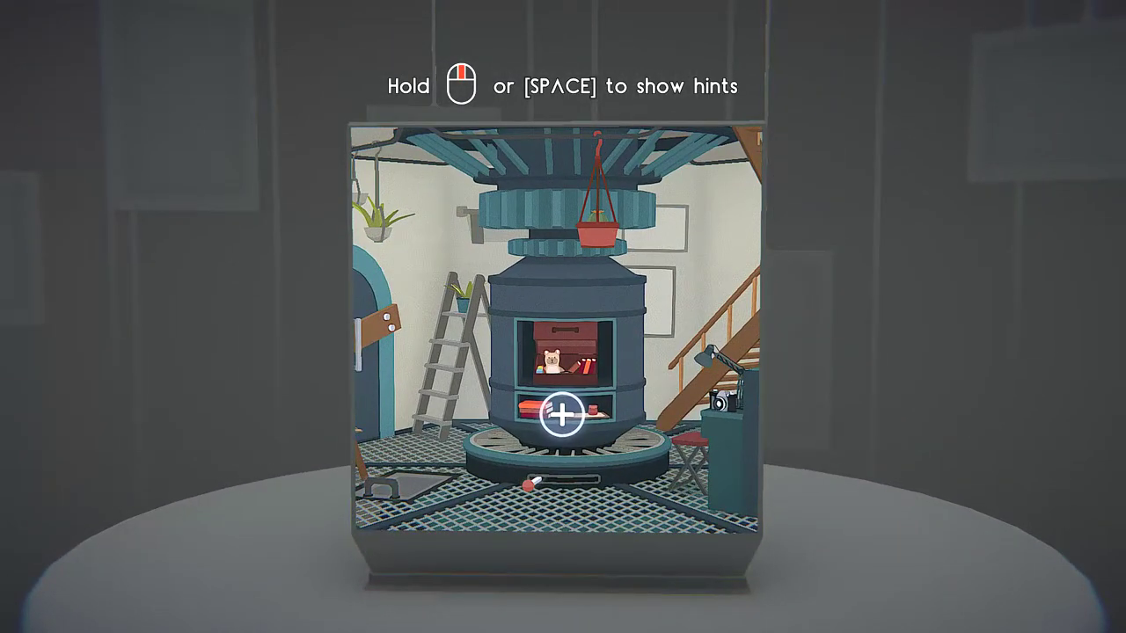
pyautogui.press('space')
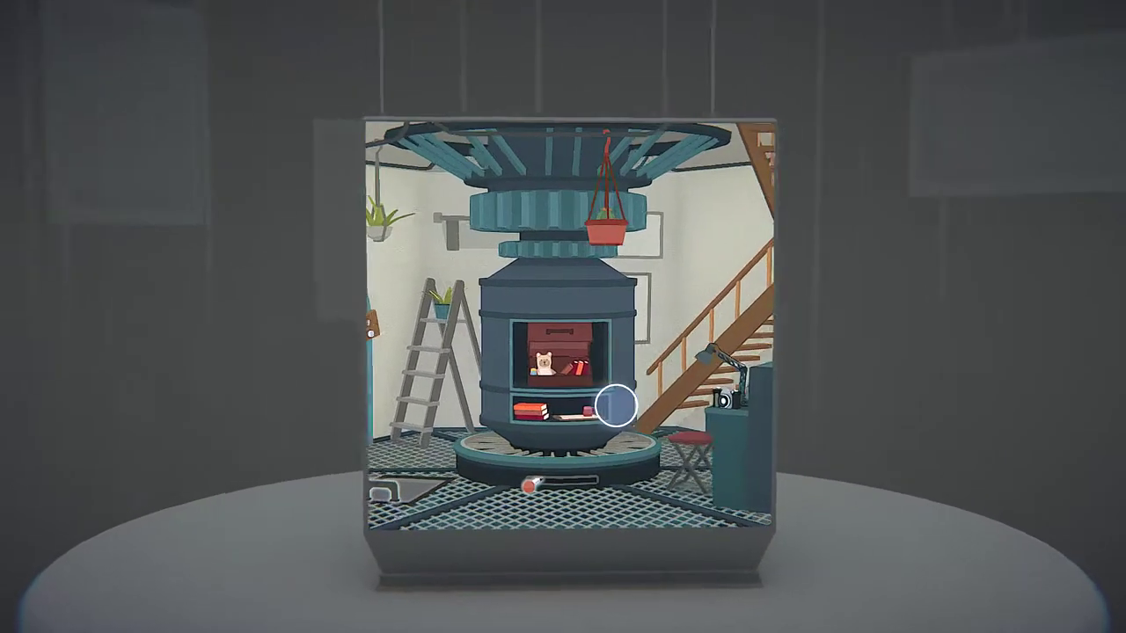
# Zoom into the camera desk and look around it toward the lamp
pyautogui.click(729, 415)
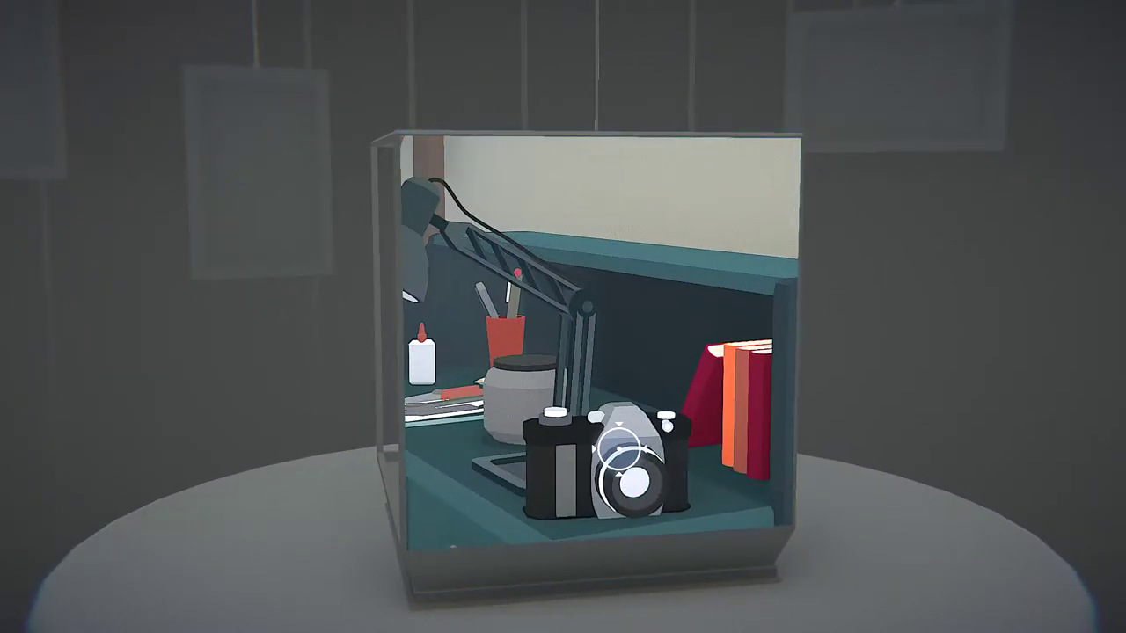
pyautogui.moveTo(706, 455)
pyautogui.mouseDown()
pyautogui.moveTo(774, 457)
pyautogui.moveTo(695, 444)
pyautogui.moveTo(774, 453)
pyautogui.moveTo(721, 437)
pyautogui.moveTo(783, 387)
pyautogui.moveTo(656, 457)
pyautogui.moveTo(616, 457)
pyautogui.moveTo(651, 484)
pyautogui.mouseUp()
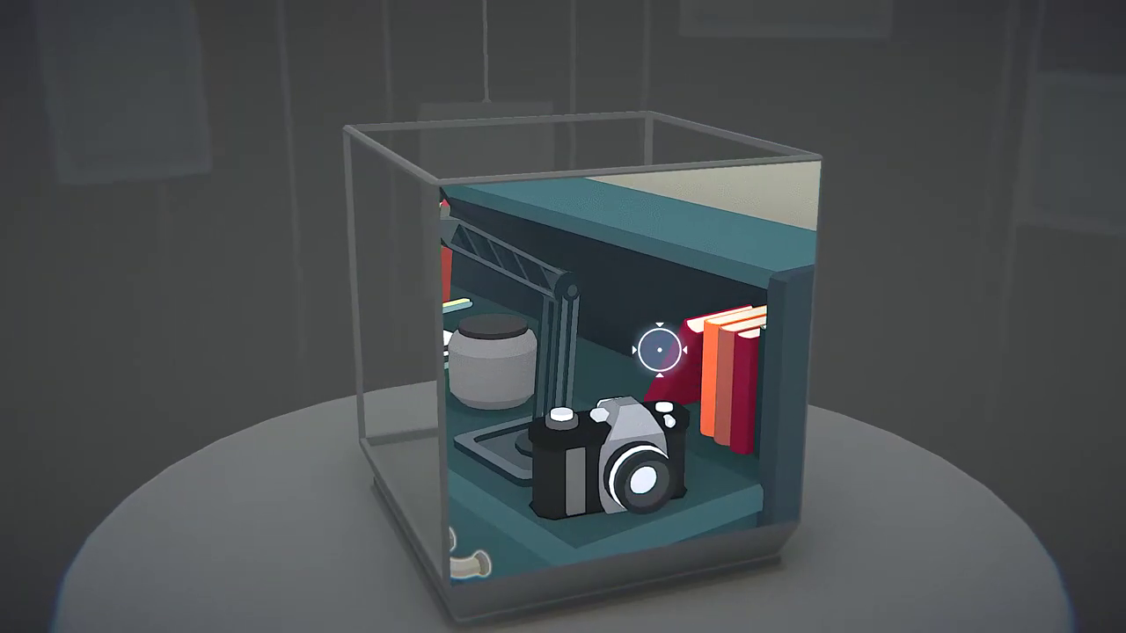
pyautogui.moveTo(660, 350); pyautogui.dragTo(543, 348)
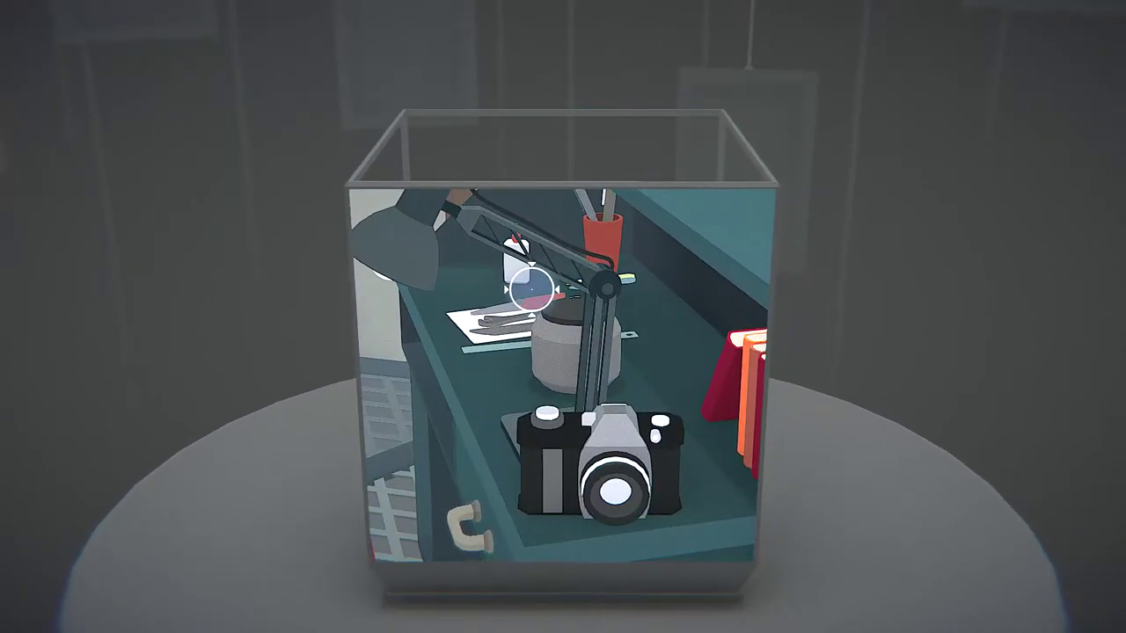
pyautogui.moveTo(532, 291)
pyautogui.mouseDown()
pyautogui.moveTo(511, 255)
pyautogui.moveTo(475, 242)
pyautogui.mouseUp()
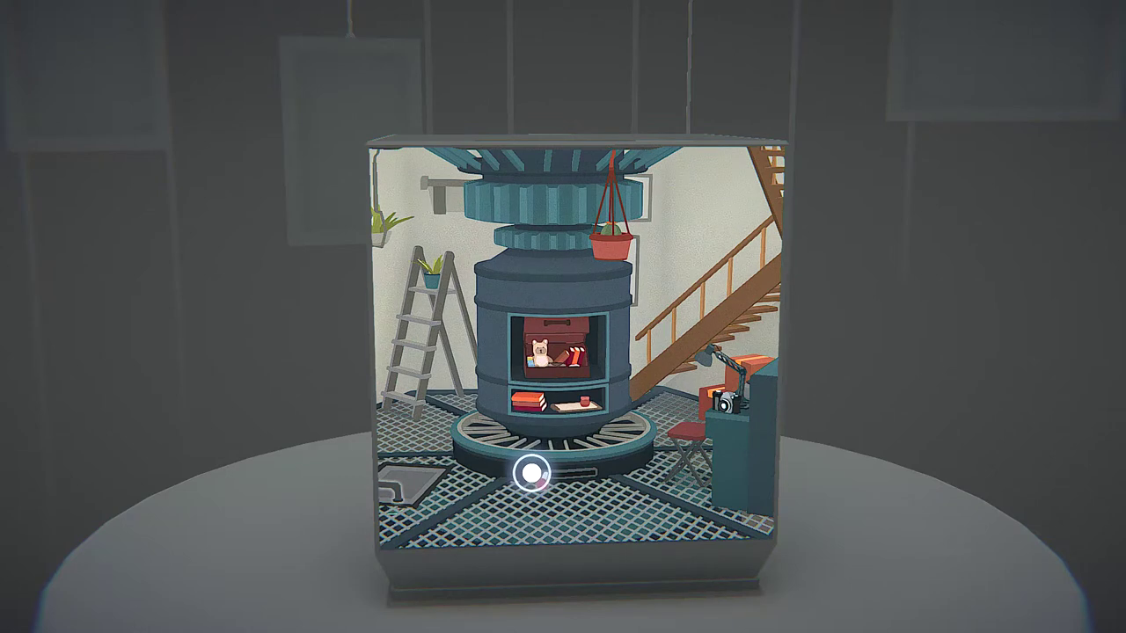
# Turn the furnace so its life ring faces front, checking the plants and door face
pyautogui.moveTo(532, 475); pyautogui.dragTo(599, 480)
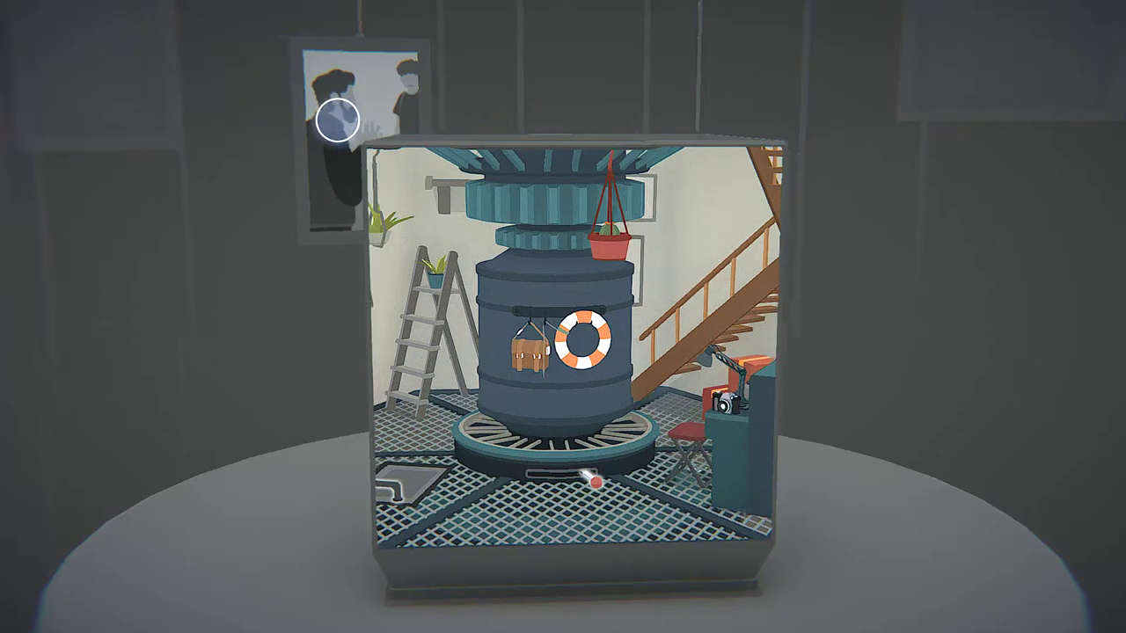
pyautogui.moveTo(327, 114)
pyautogui.mouseDown()
pyautogui.moveTo(149, 105)
pyautogui.moveTo(569, 82)
pyautogui.mouseUp()
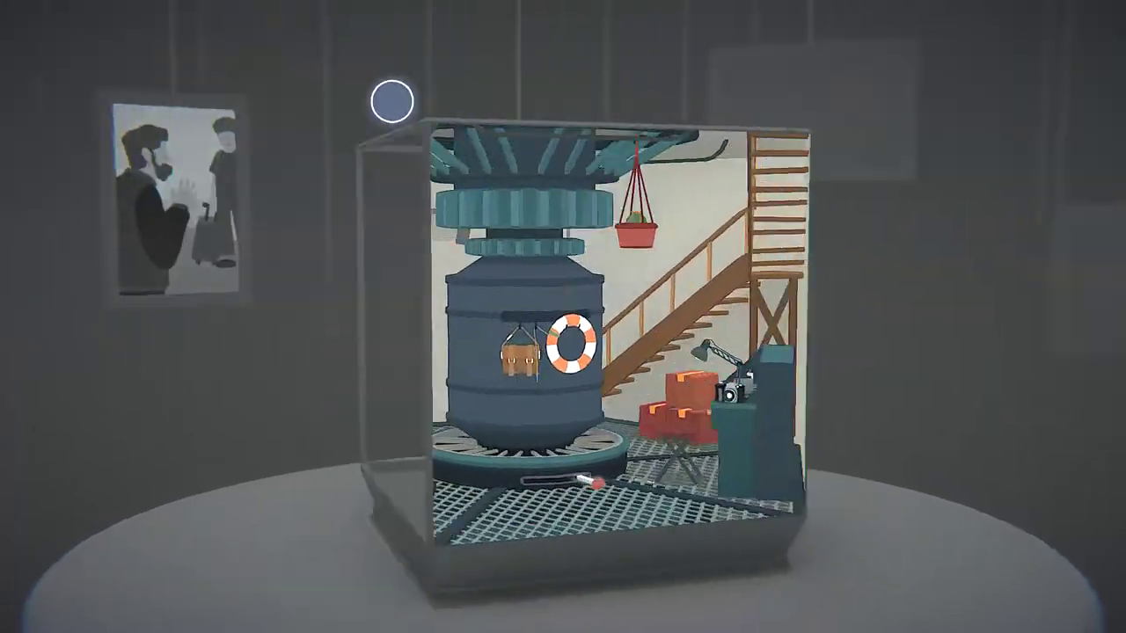
pyautogui.moveTo(569, 82); pyautogui.dragTo(321, 113)
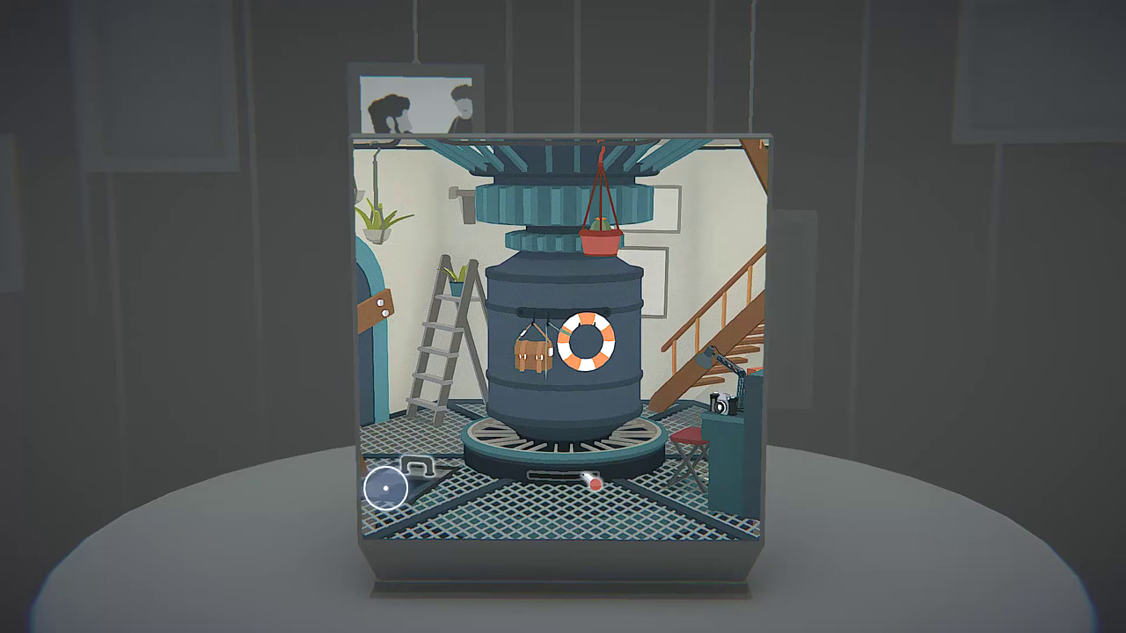
# Orbit from above to the staircase front view and switch hints off
pyautogui.moveTo(429, 525)
pyautogui.mouseDown()
pyautogui.moveTo(376, 581)
pyautogui.moveTo(340, 527)
pyautogui.mouseUp()
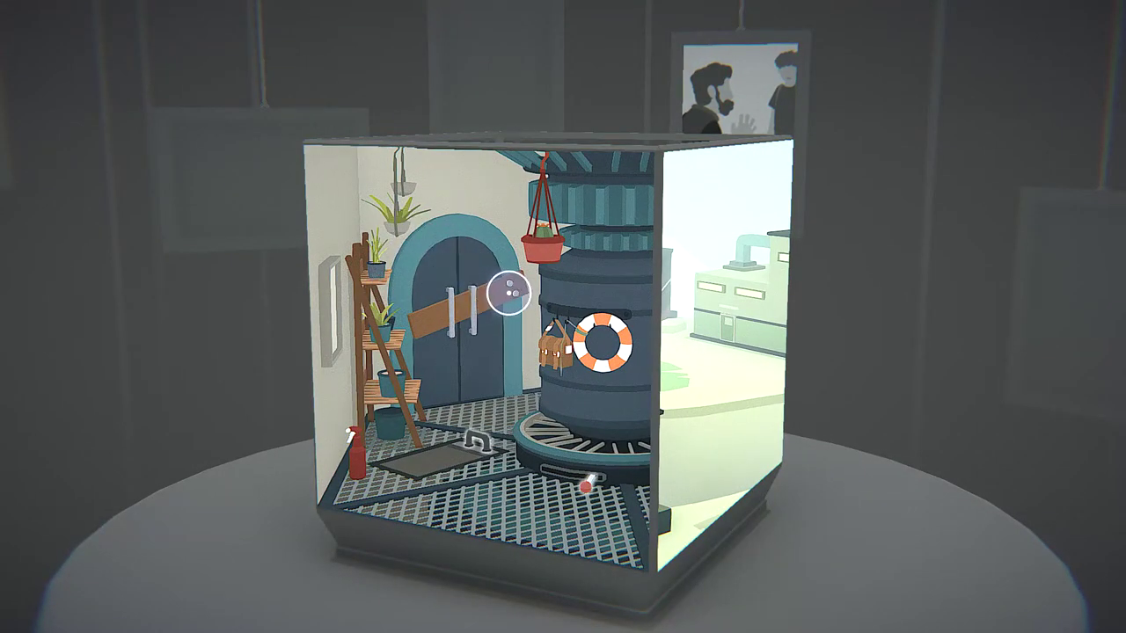
pyautogui.moveTo(535, 238)
pyautogui.mouseDown()
pyautogui.moveTo(635, 223)
pyautogui.moveTo(581, 234)
pyautogui.mouseUp()
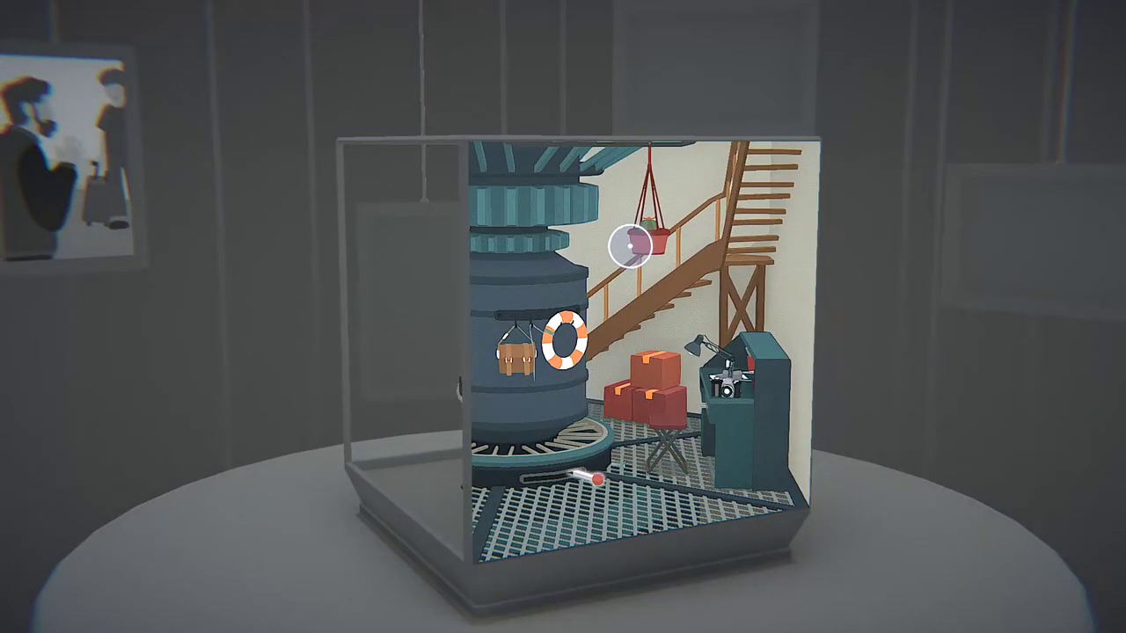
pyautogui.press('space')
pyautogui.press('space')
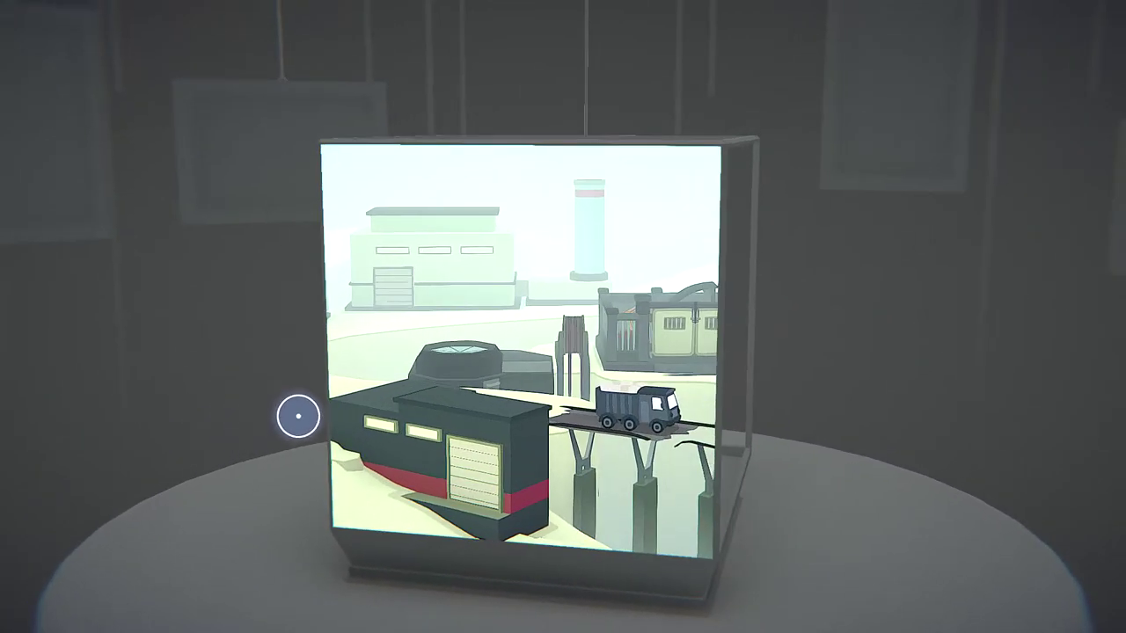
# Try the dump truck, then tilt the cube to look down on the factory side
pyautogui.click(607, 412)
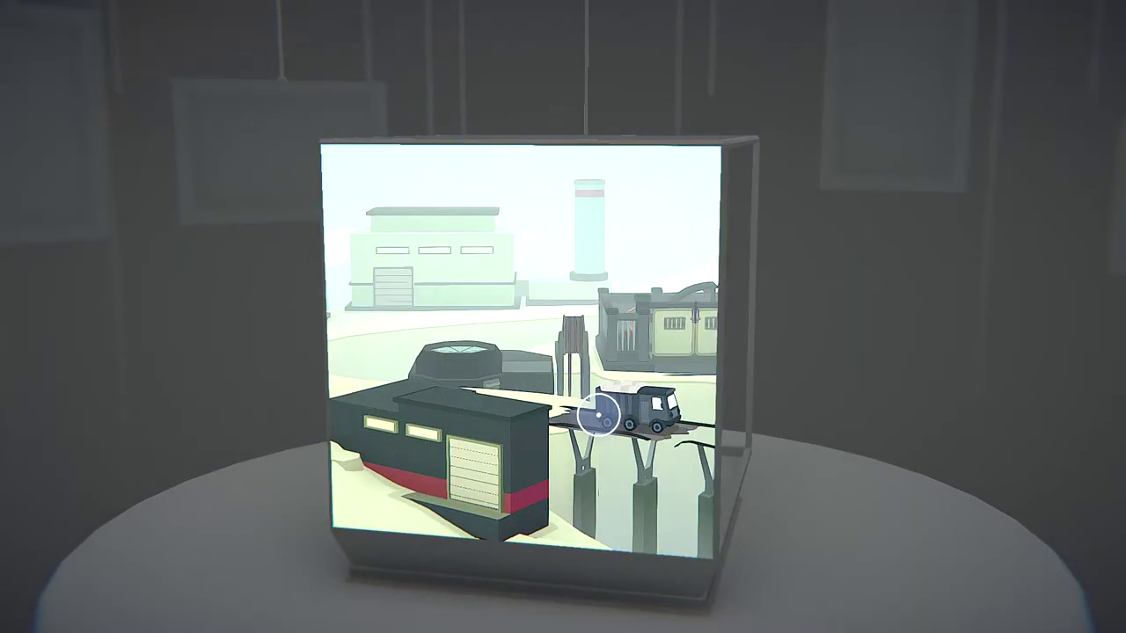
pyautogui.moveTo(619, 428)
pyautogui.mouseDown()
pyautogui.moveTo(670, 455)
pyautogui.moveTo(784, 456)
pyautogui.mouseUp()
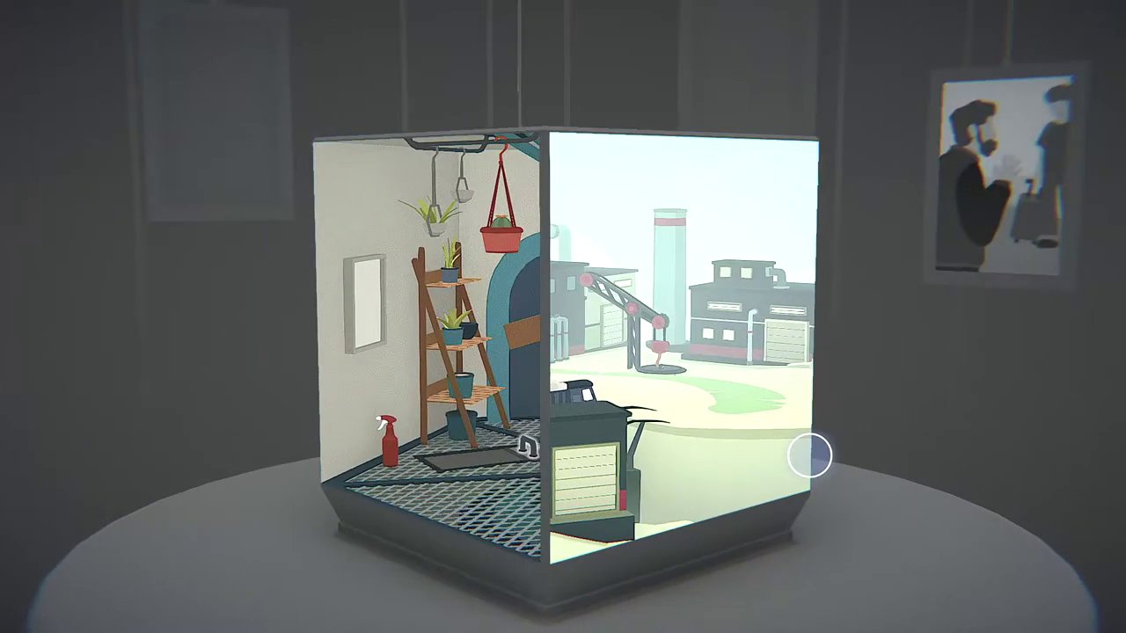
pyautogui.moveTo(784, 463)
pyautogui.mouseDown()
pyautogui.moveTo(732, 519)
pyautogui.moveTo(783, 527)
pyautogui.mouseUp()
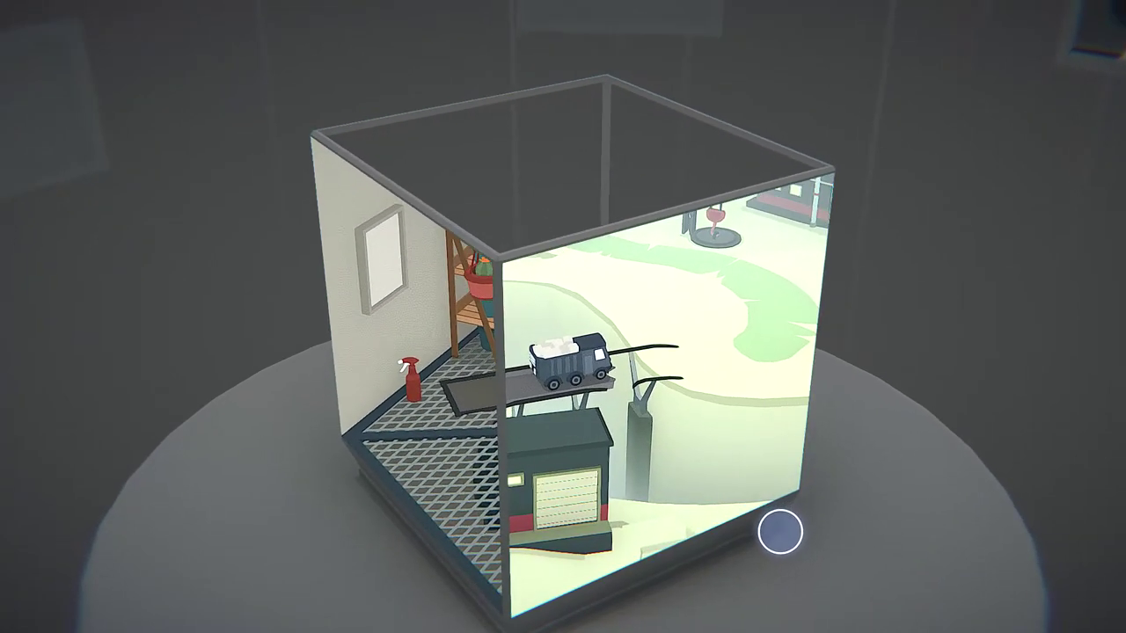
# Orbit around the factory side to the shuttered garage and pipes
pyautogui.moveTo(783, 526); pyautogui.dragTo(781, 537)
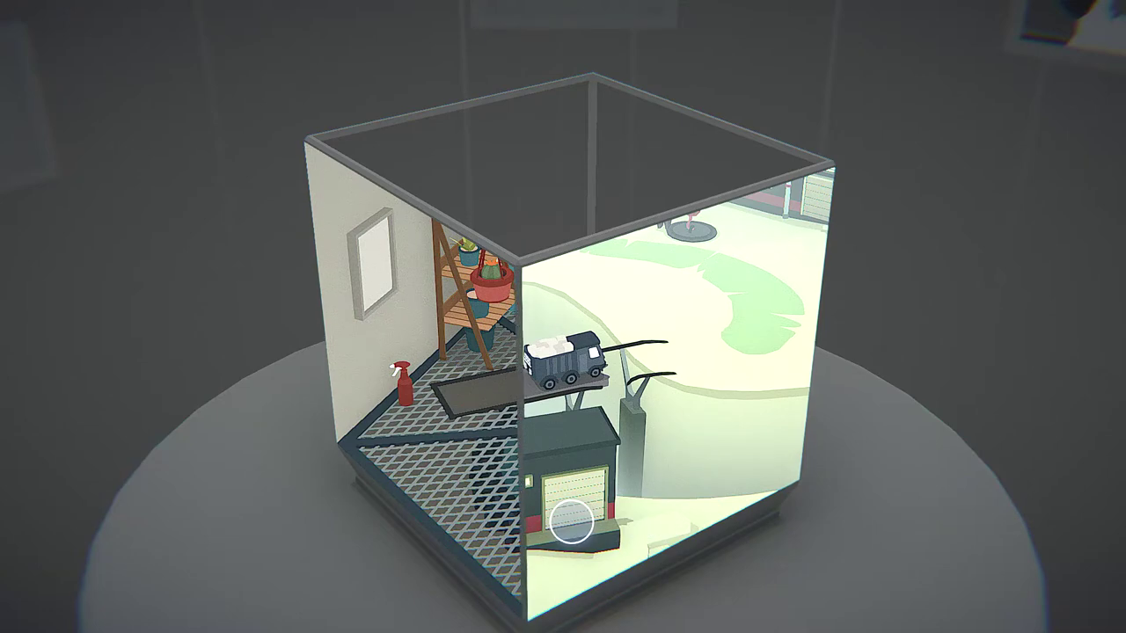
pyautogui.moveTo(572, 524)
pyautogui.mouseDown()
pyautogui.moveTo(508, 494)
pyautogui.moveTo(666, 499)
pyautogui.mouseUp()
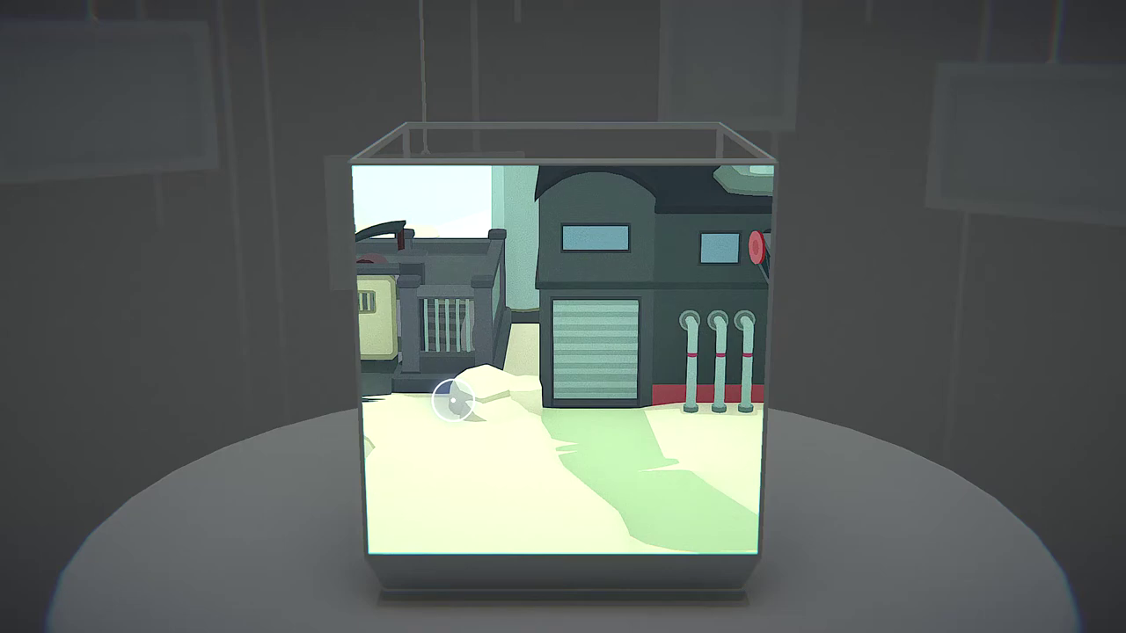
pyautogui.moveTo(528, 369)
pyautogui.mouseDown()
pyautogui.moveTo(376, 349)
pyautogui.moveTo(187, 347)
pyautogui.mouseUp()
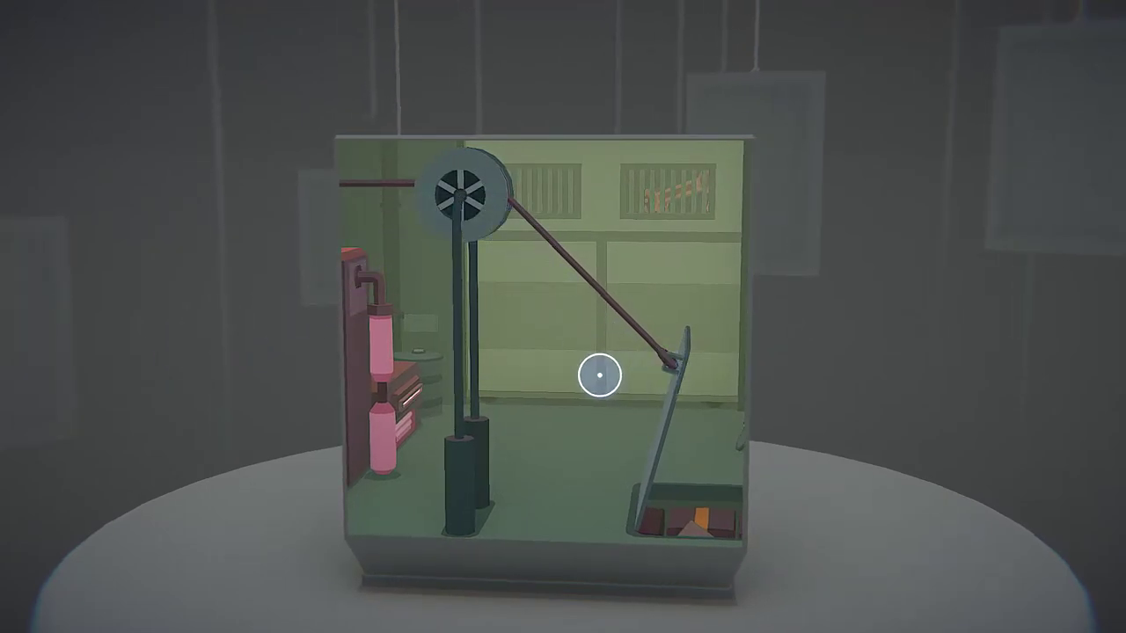
# Try the hanging panel in the green pulley room, then orbit to the crane face
pyautogui.moveTo(600, 376); pyautogui.dragTo(432, 376)
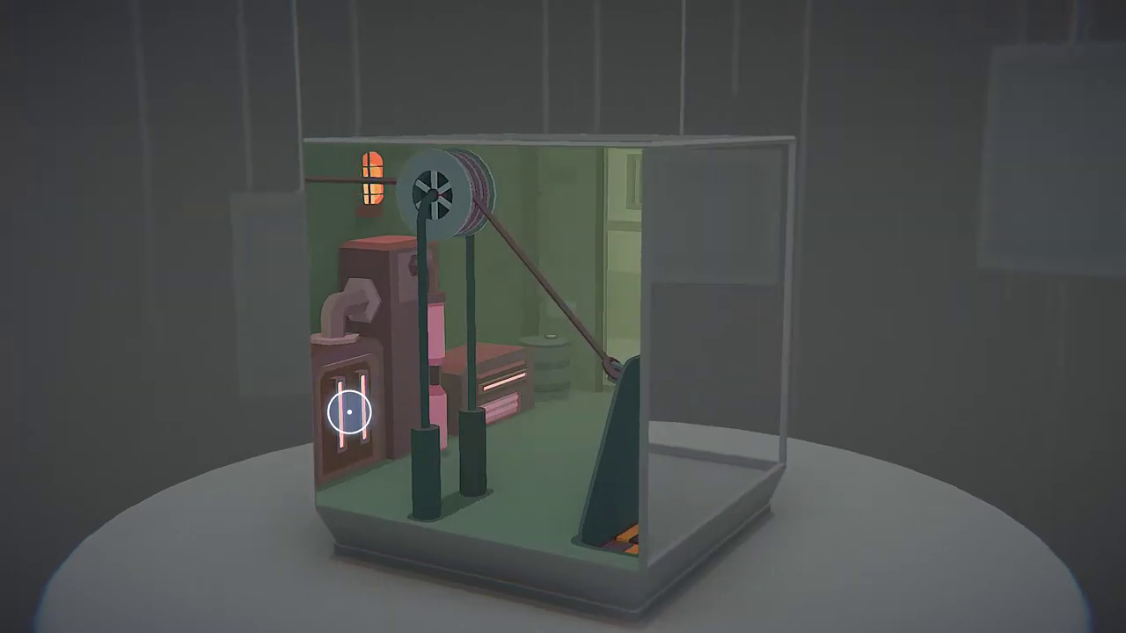
pyautogui.moveTo(569, 396)
pyautogui.mouseDown()
pyautogui.moveTo(708, 401)
pyautogui.moveTo(821, 377)
pyautogui.moveTo(621, 381)
pyautogui.mouseUp()
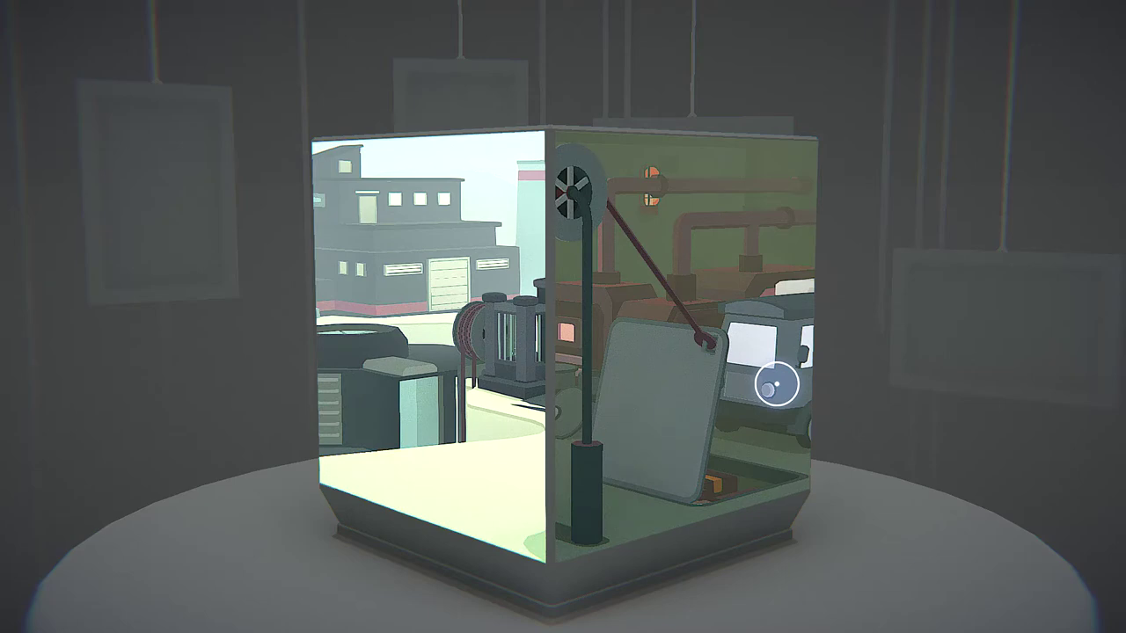
pyautogui.click(776, 385)
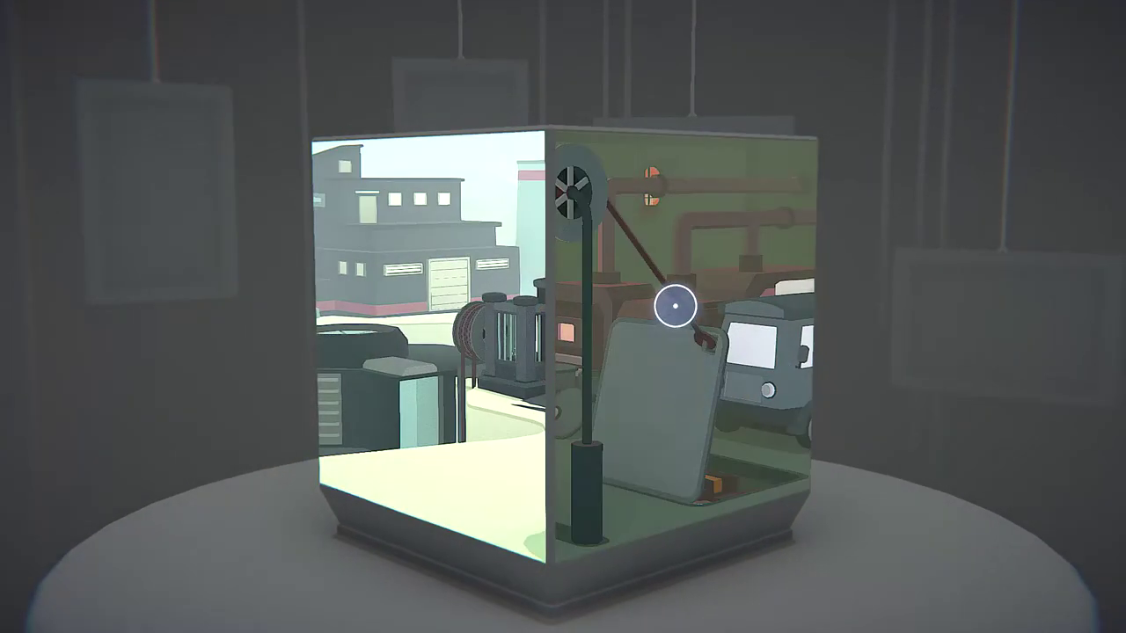
pyautogui.moveTo(586, 208)
pyautogui.mouseDown()
pyautogui.moveTo(730, 227)
pyautogui.moveTo(537, 230)
pyautogui.moveTo(338, 306)
pyautogui.mouseUp()
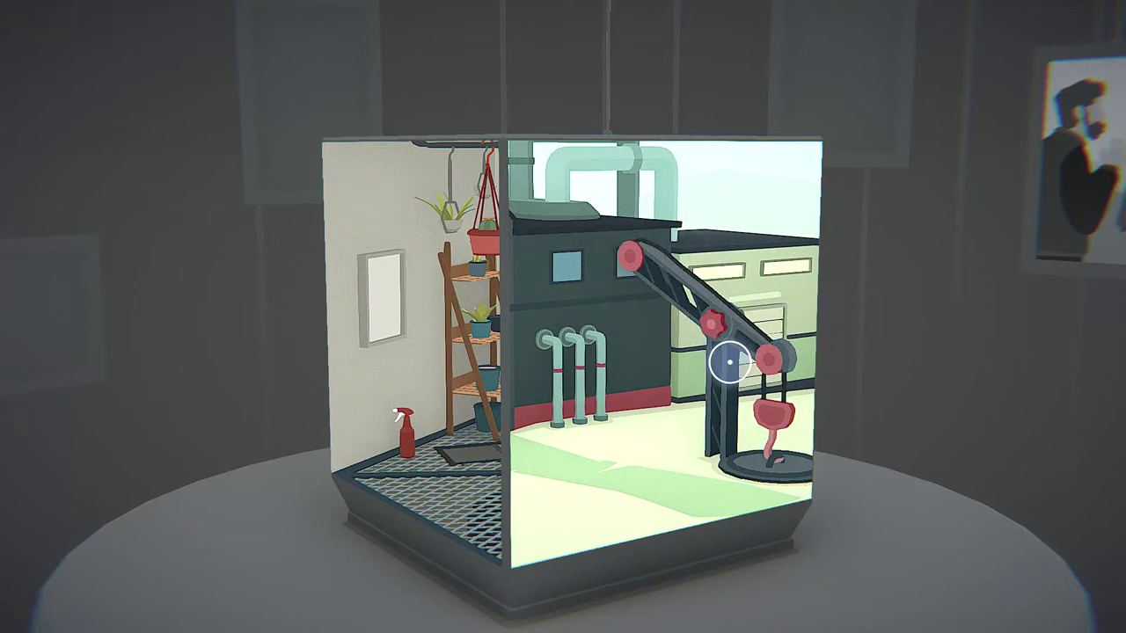
# Show hints and pull the floor lever so the drum's teddy bear shelf faces out
pyautogui.moveTo(700, 421); pyautogui.dragTo(728, 409)
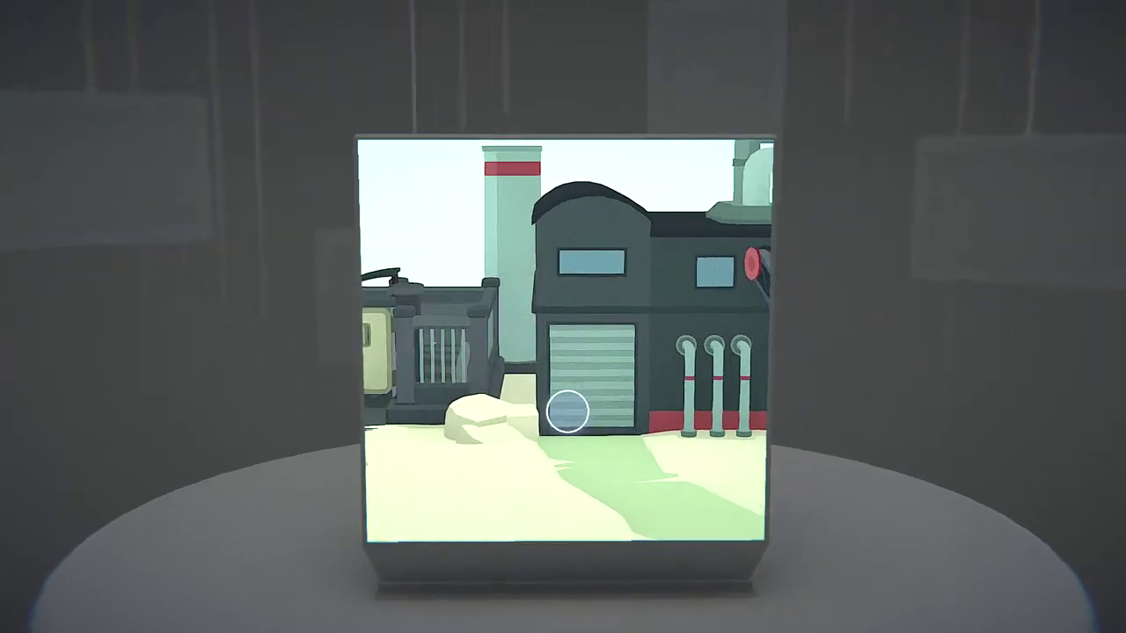
pyautogui.press('space')
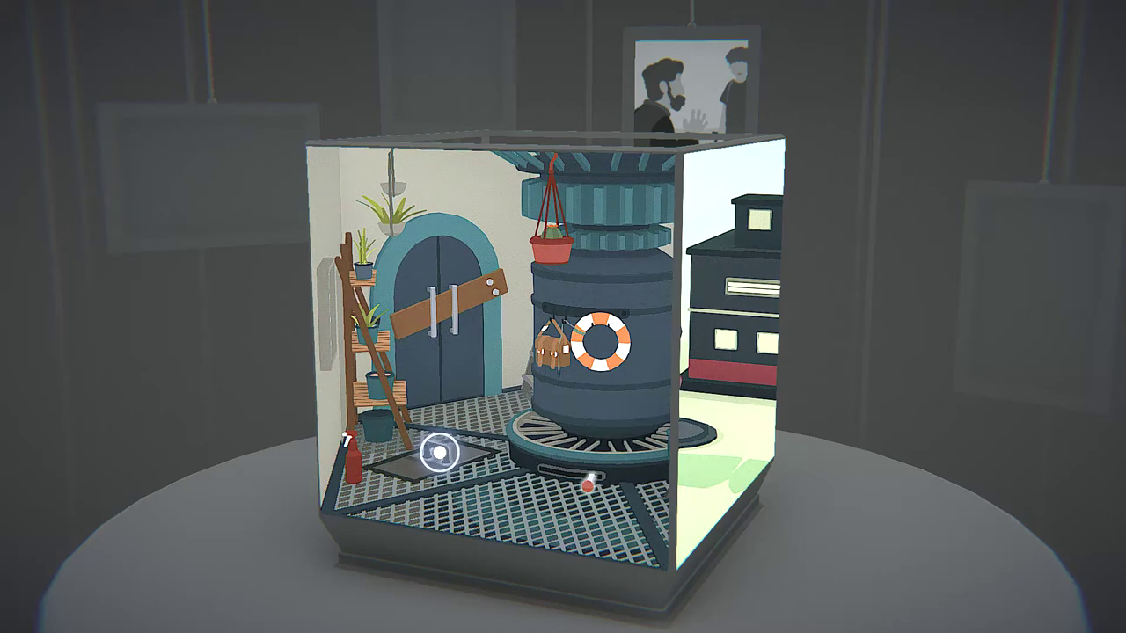
pyautogui.moveTo(440, 453)
pyautogui.mouseDown()
pyautogui.moveTo(38, 451)
pyautogui.moveTo(579, 467)
pyautogui.mouseUp()
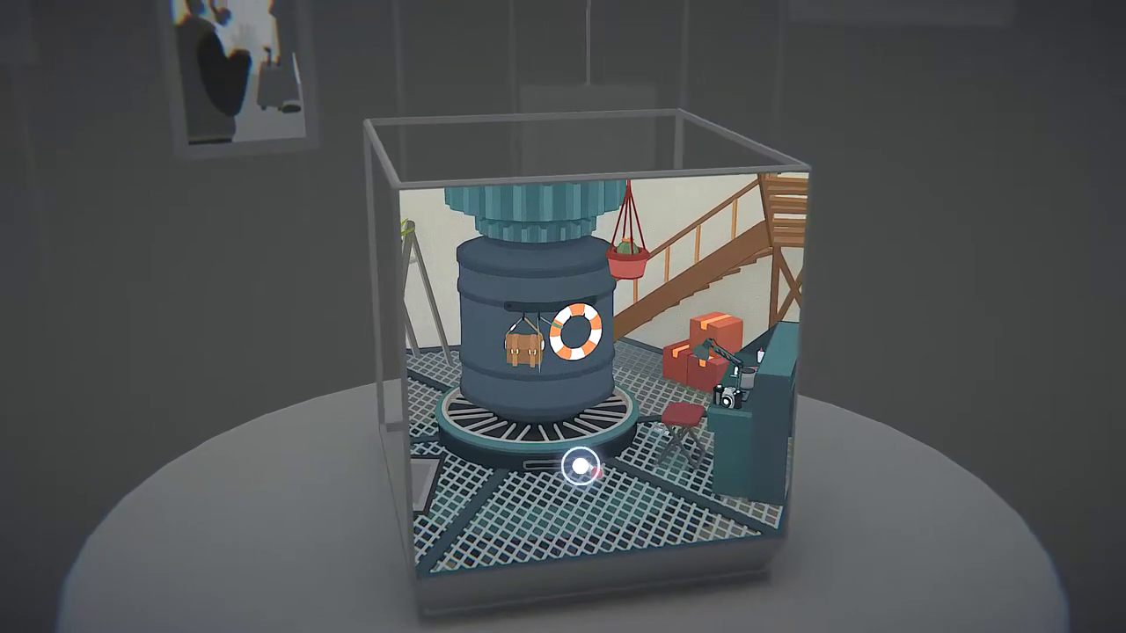
pyautogui.click(587, 473)
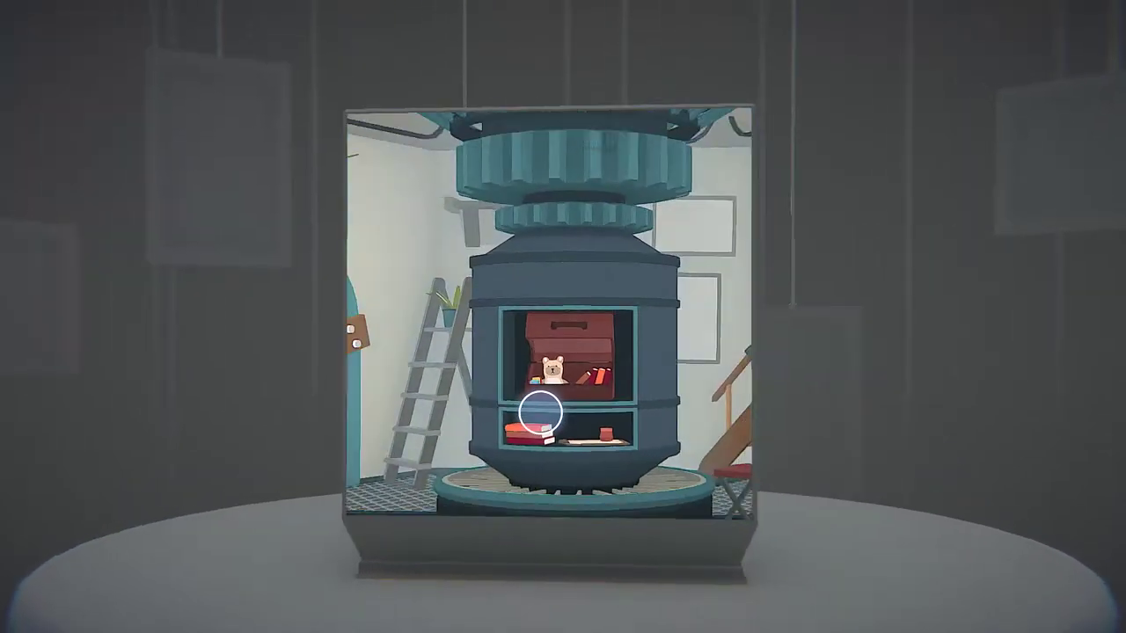
# Zoom onto the camera desk, then rotate the cube to the top-down bicycle room
pyautogui.rightClick(538, 413)
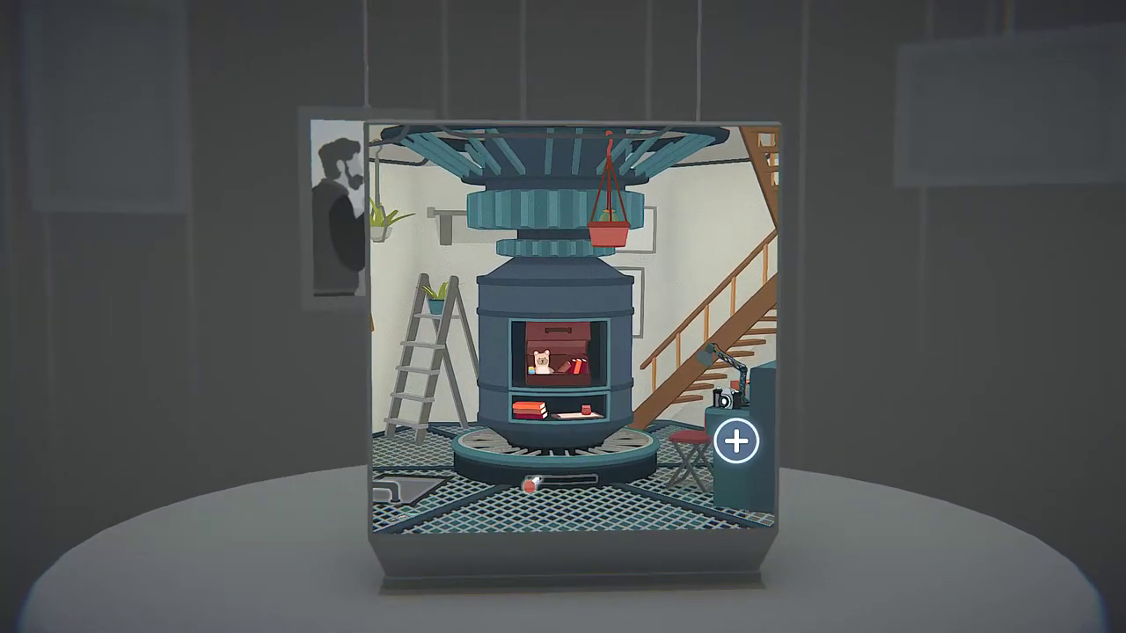
pyautogui.click(736, 441)
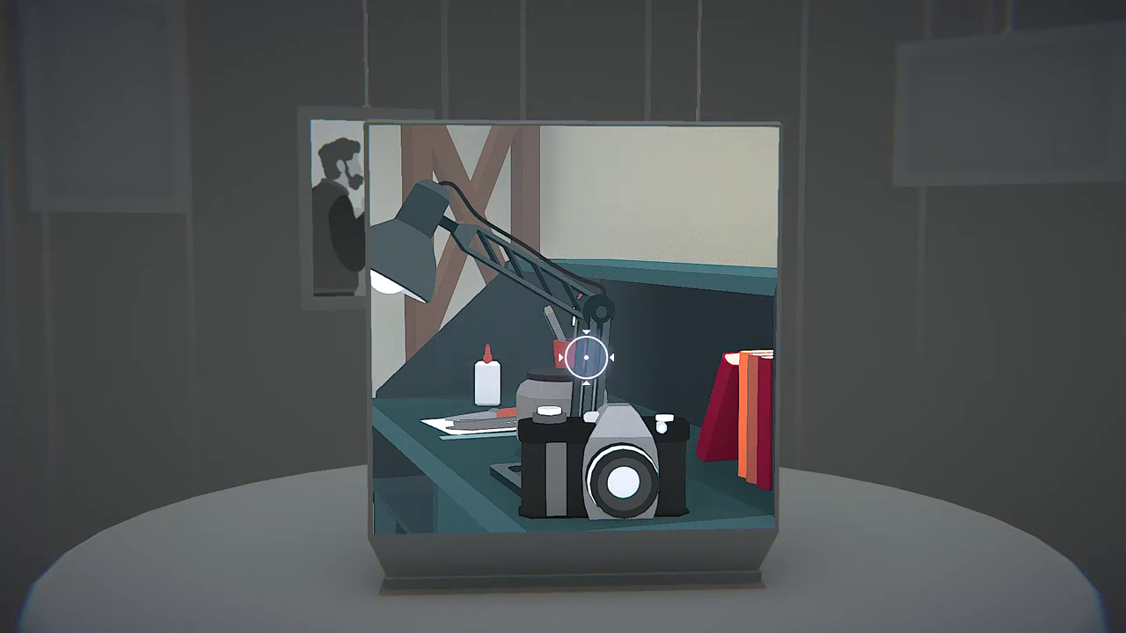
pyautogui.moveTo(588, 357)
pyautogui.mouseDown()
pyautogui.moveTo(495, 359)
pyautogui.moveTo(432, 376)
pyautogui.mouseUp()
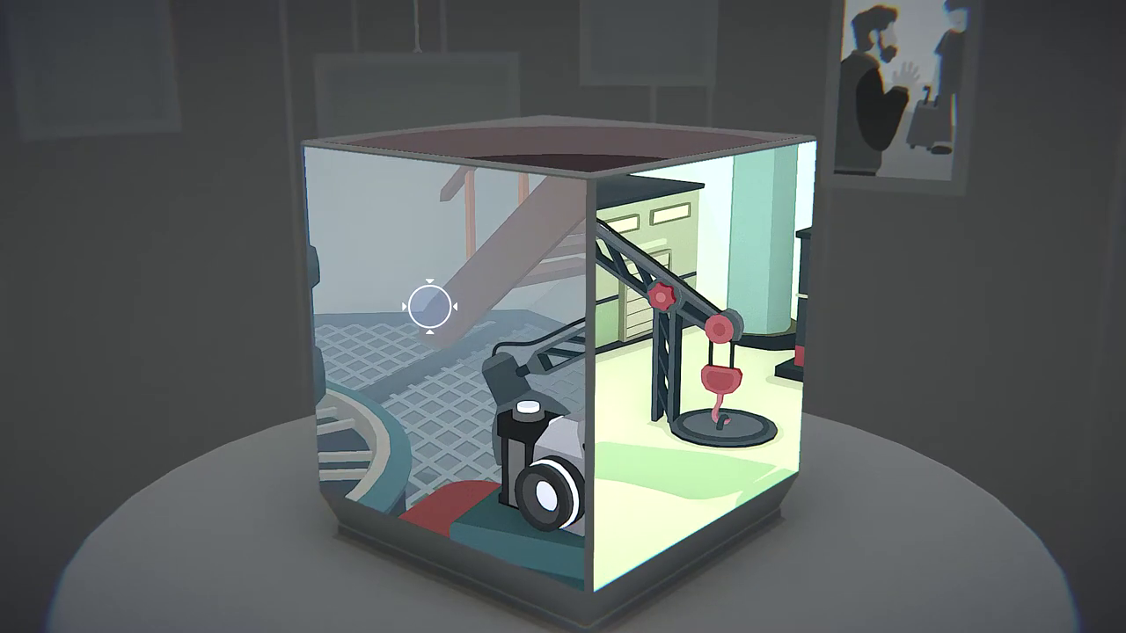
pyautogui.moveTo(435, 291)
pyautogui.mouseDown()
pyautogui.moveTo(541, 318)
pyautogui.moveTo(457, 397)
pyautogui.moveTo(469, 564)
pyautogui.mouseUp()
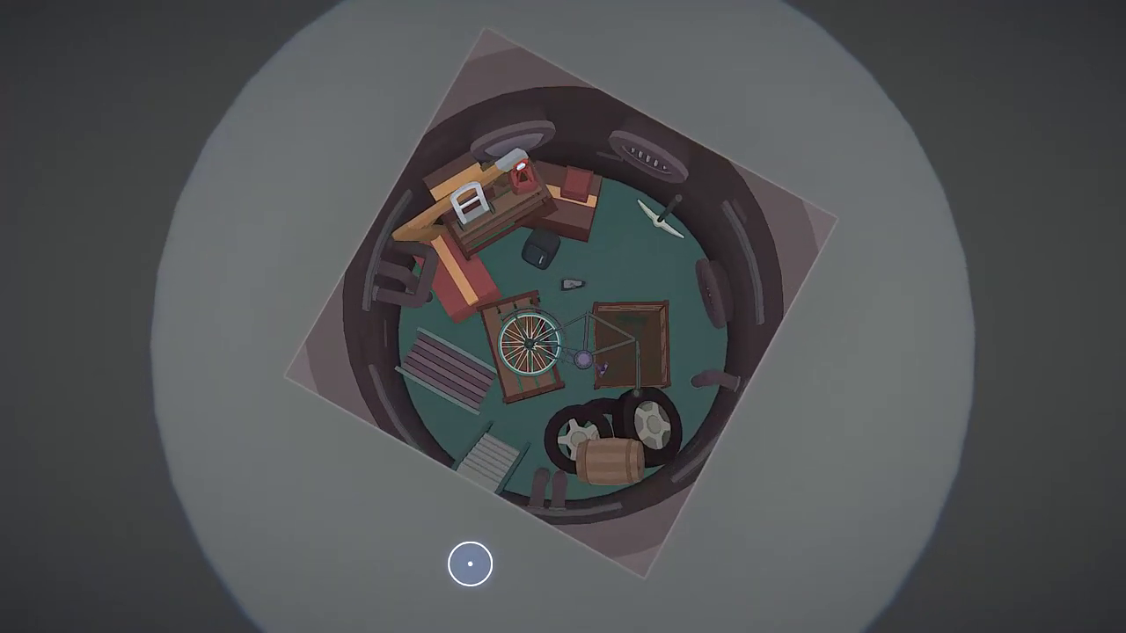
# Zoom onto the bicycle, spin its wheel, then tilt to the camera desk face
pyautogui.click(573, 357)
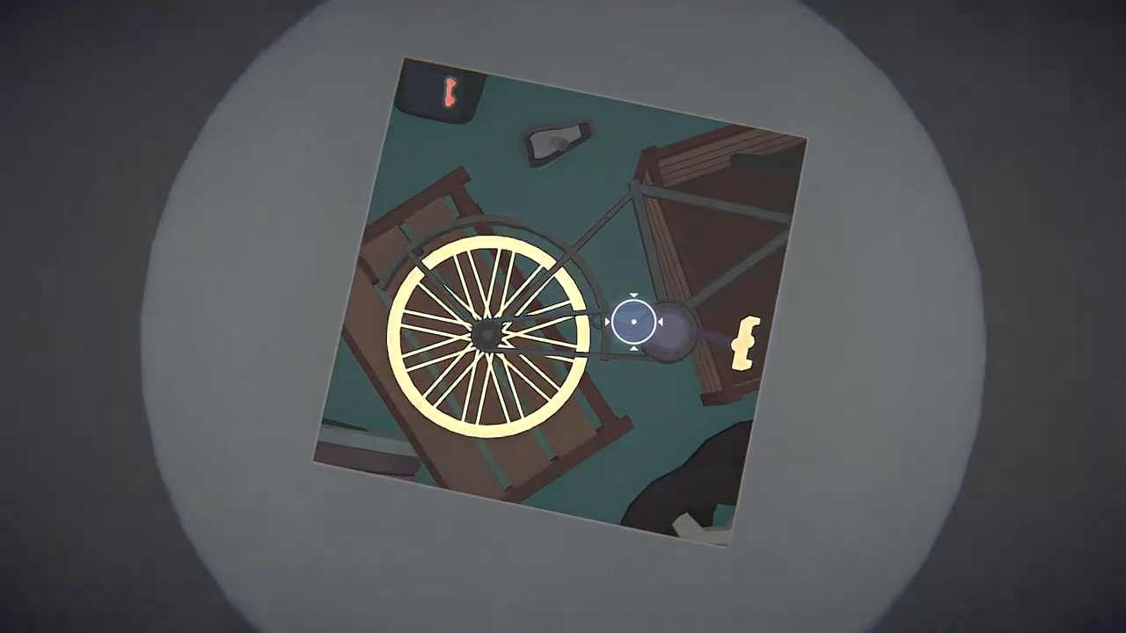
pyautogui.moveTo(634, 324); pyautogui.dragTo(720, 333)
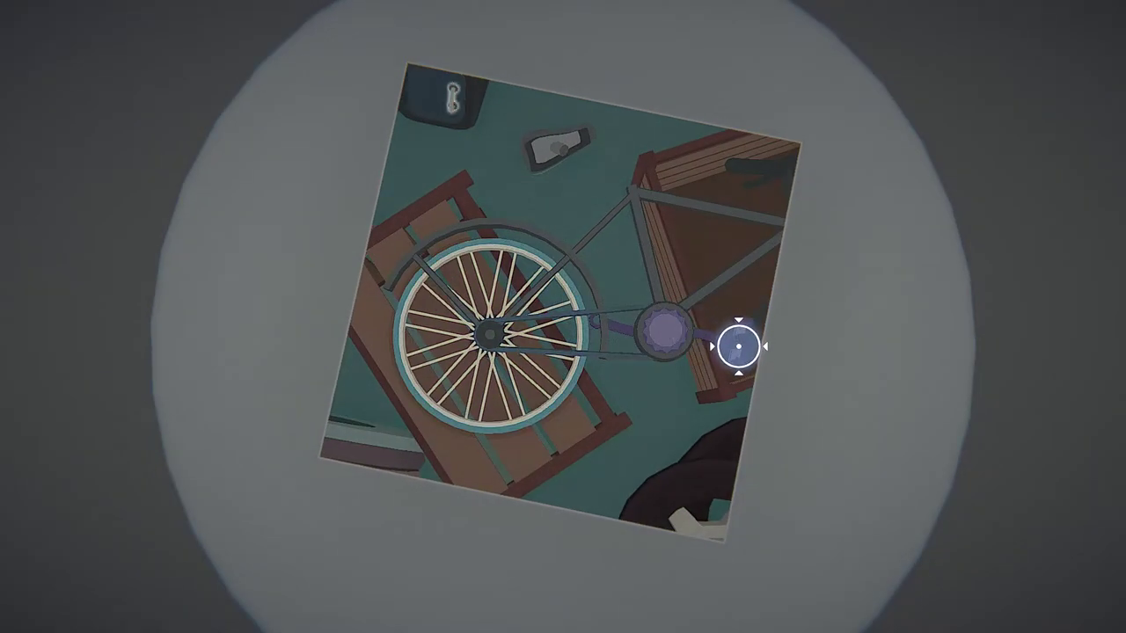
pyautogui.scroll(-5, 739, 345)
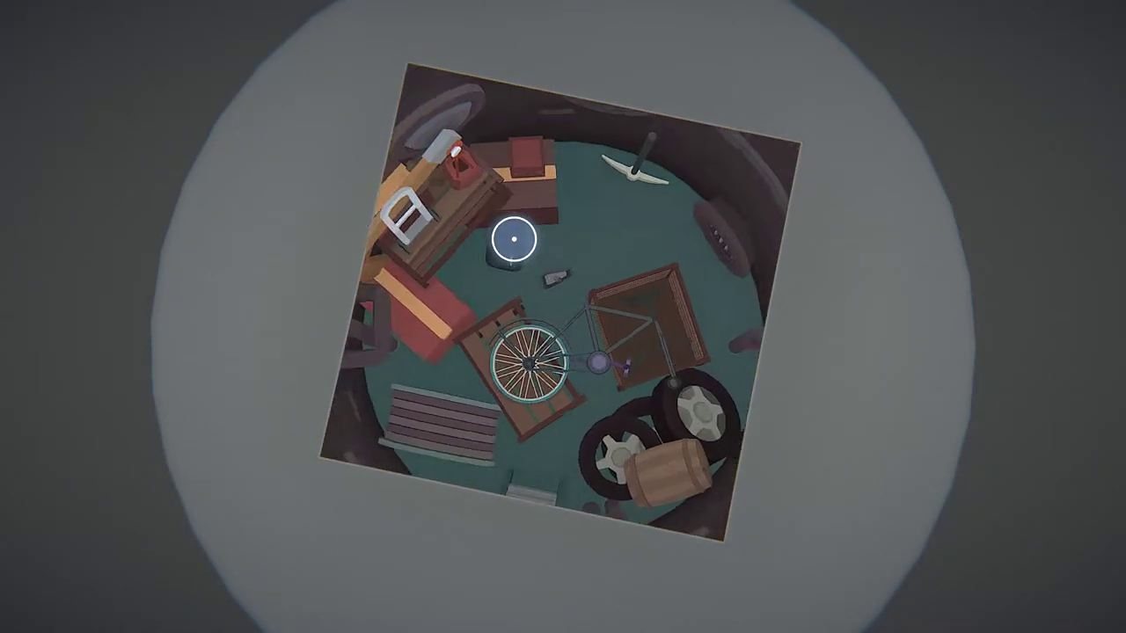
pyautogui.scroll(-3, 514, 240)
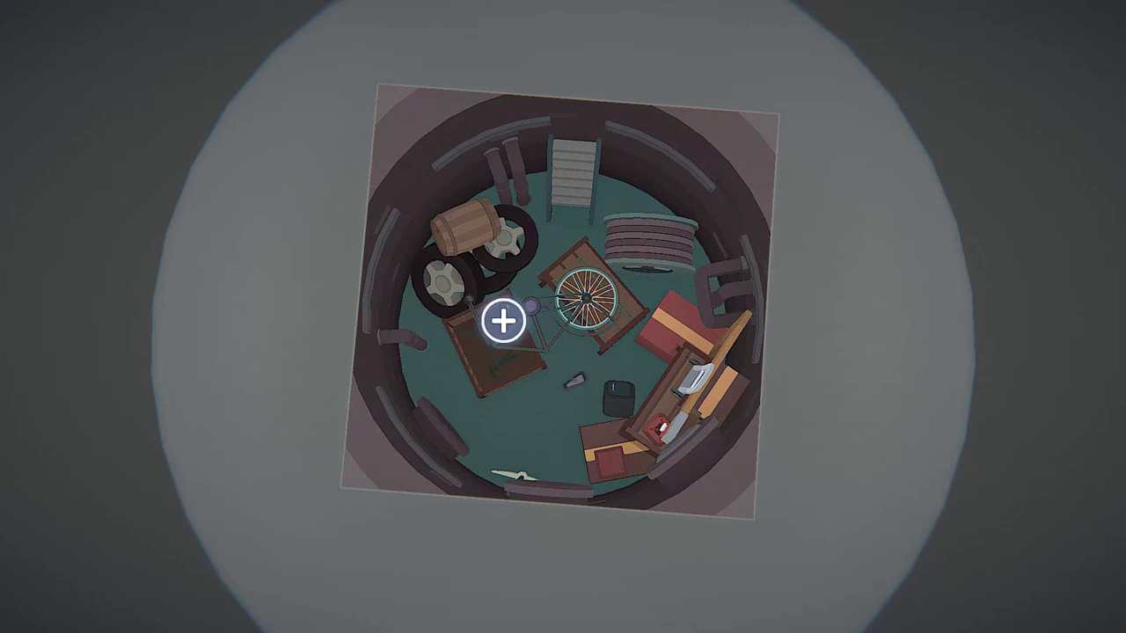
pyautogui.moveTo(504, 320); pyautogui.dragTo(527, 146)
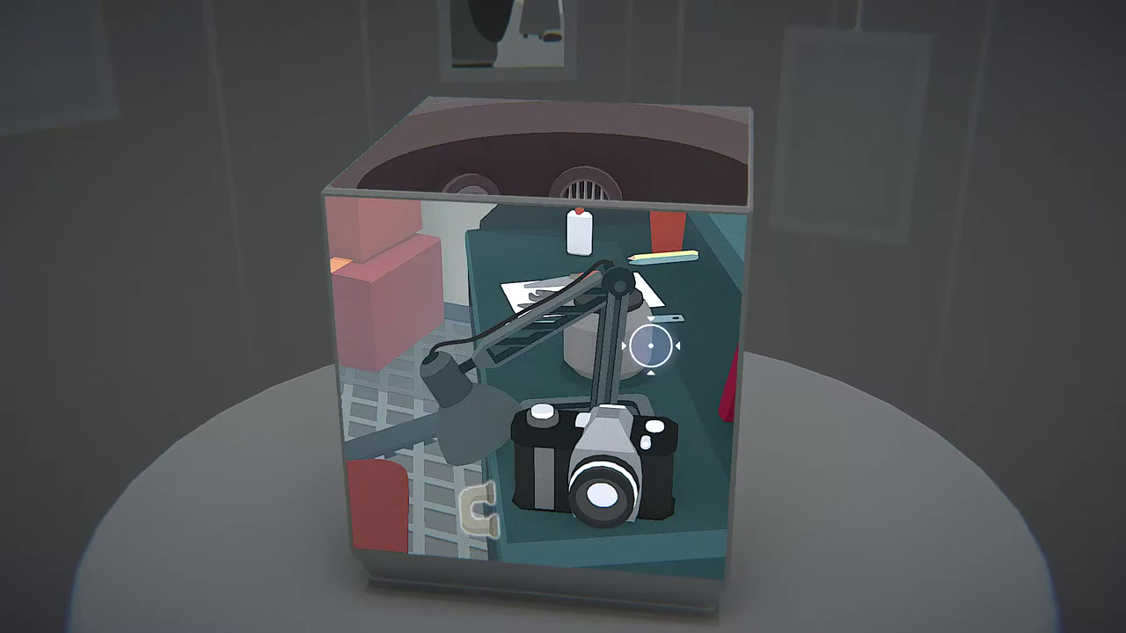
pyautogui.scroll(-5, 651, 348)
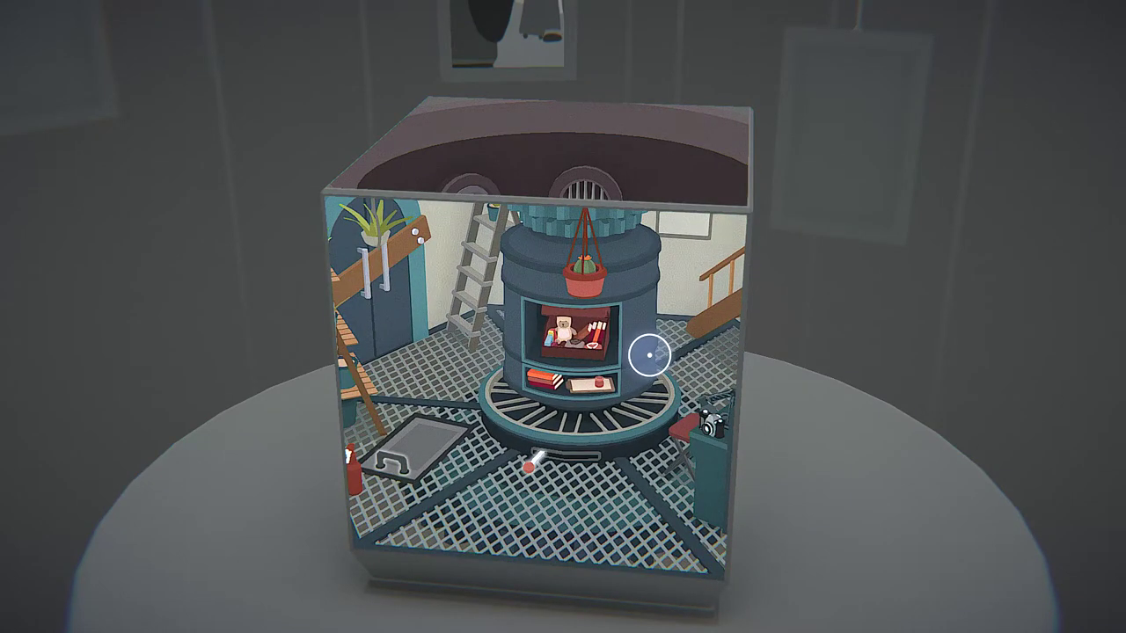
# Open the photo of a man photographing a child, then enter the stove room
pyautogui.moveTo(685, 320); pyautogui.dragTo(706, 337)
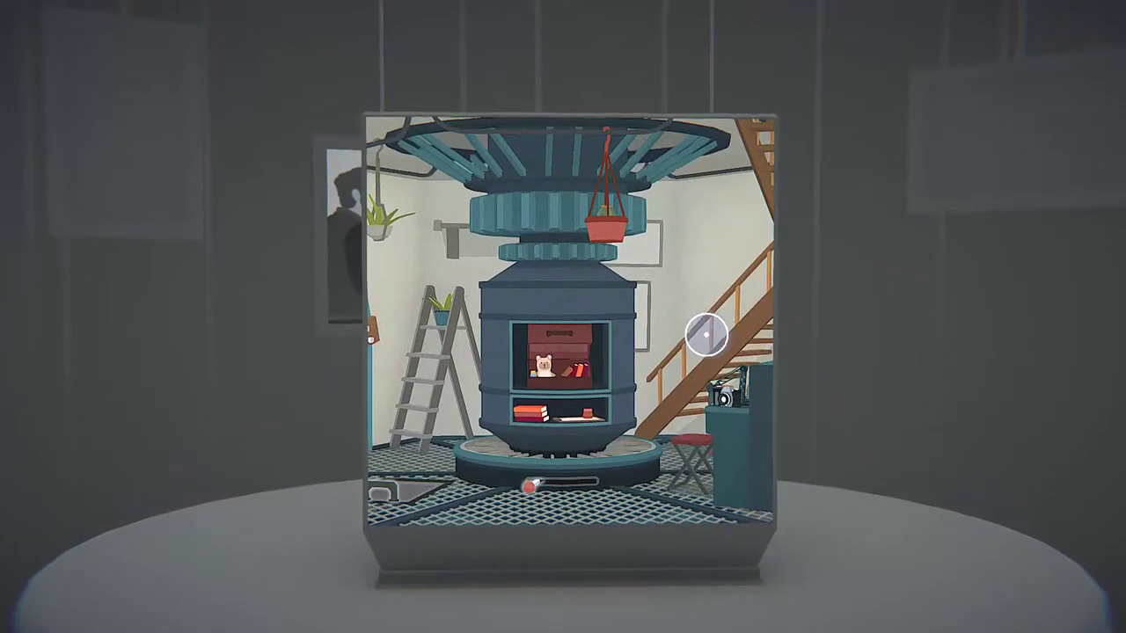
pyautogui.scroll(5, 740, 416)
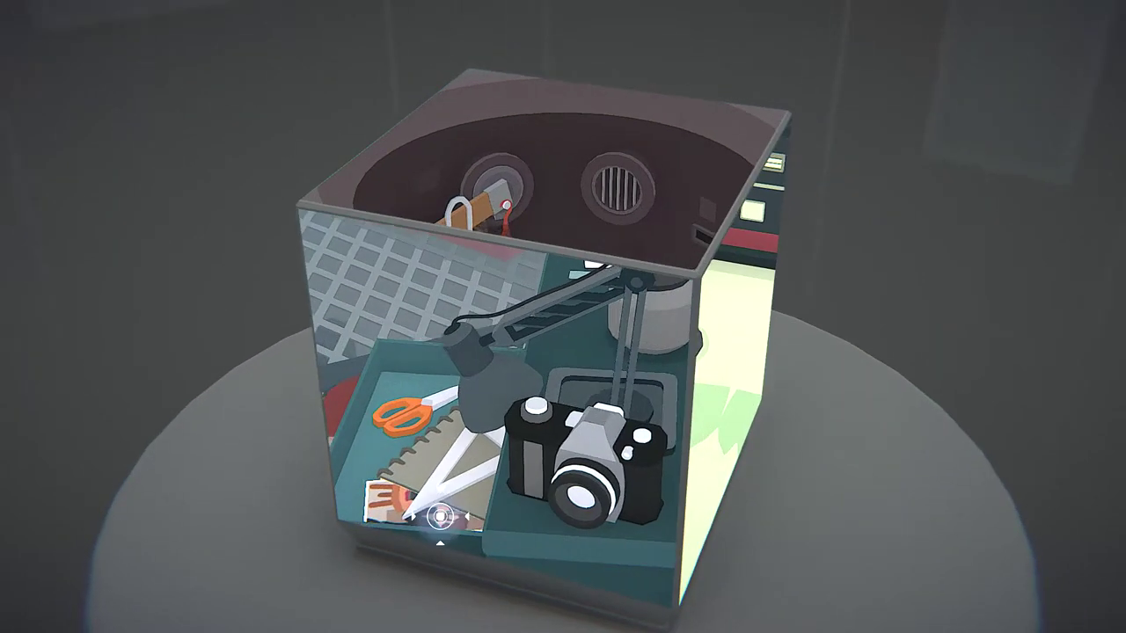
pyautogui.click(451, 489)
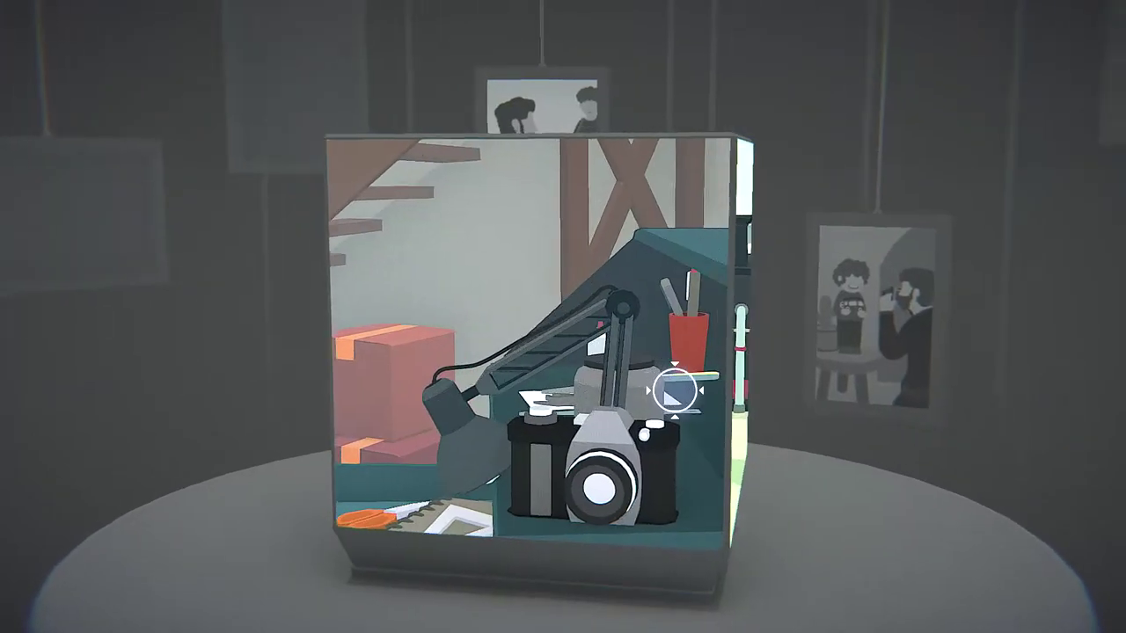
pyautogui.click(635, 448)
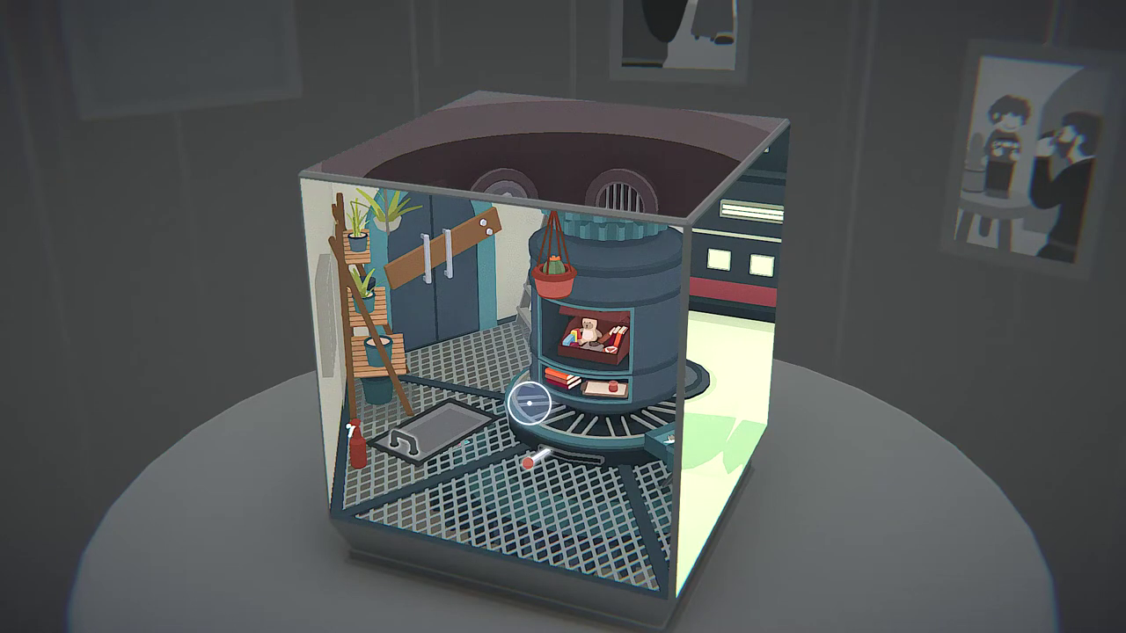
# From the top view, trigger the bicycle pedal event so a wrench appears
pyautogui.moveTo(600, 453); pyautogui.dragTo(531, 583)
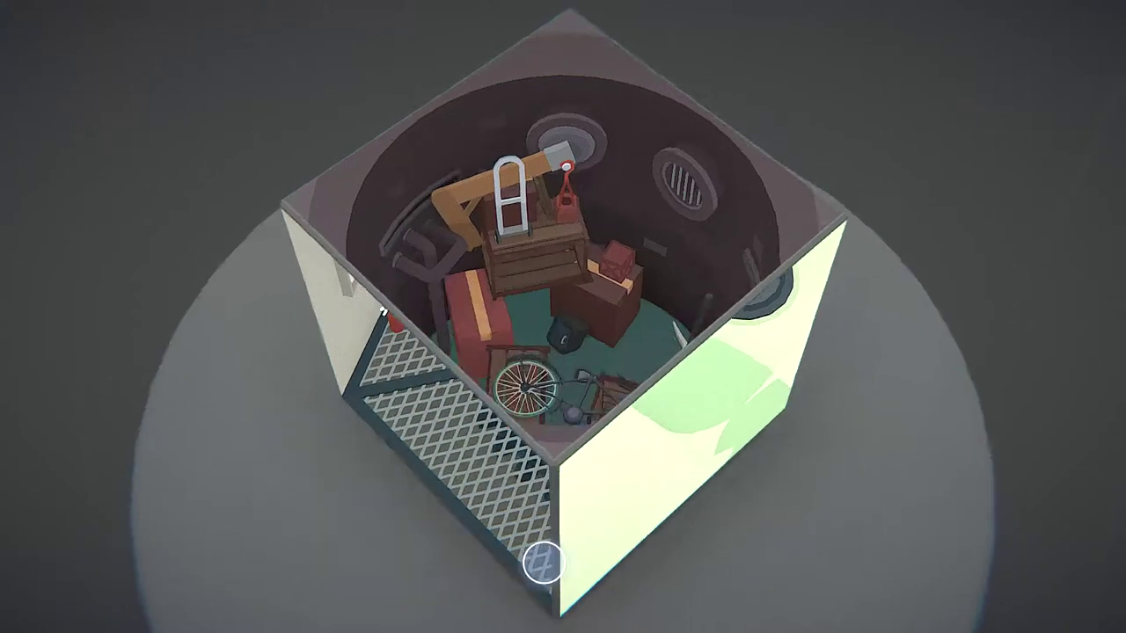
pyautogui.click(510, 412)
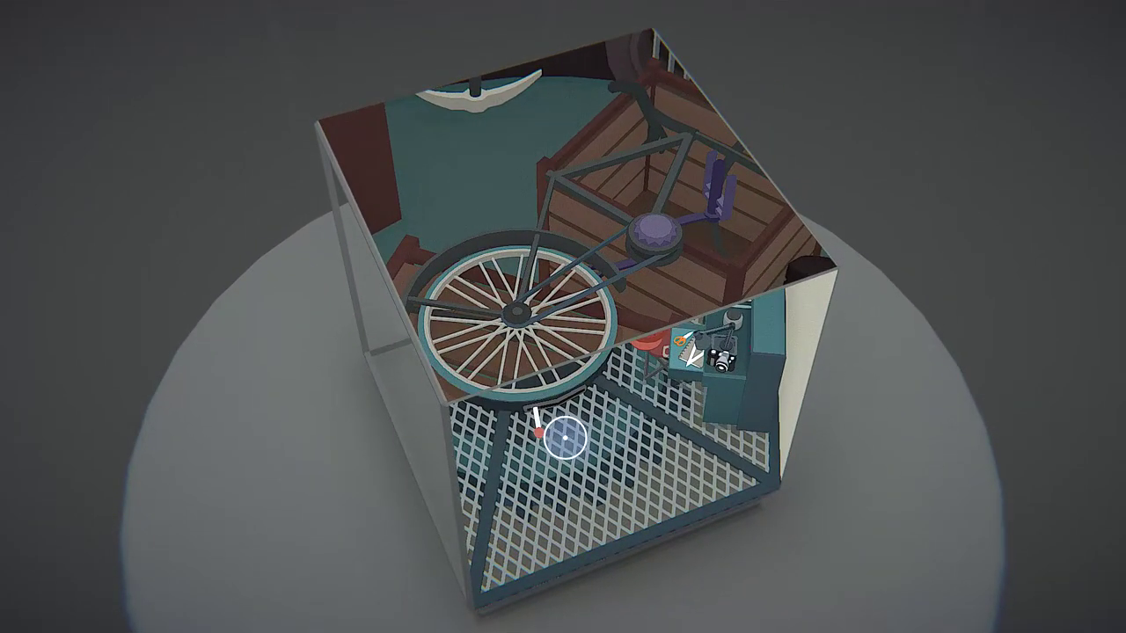
pyautogui.click(536, 431)
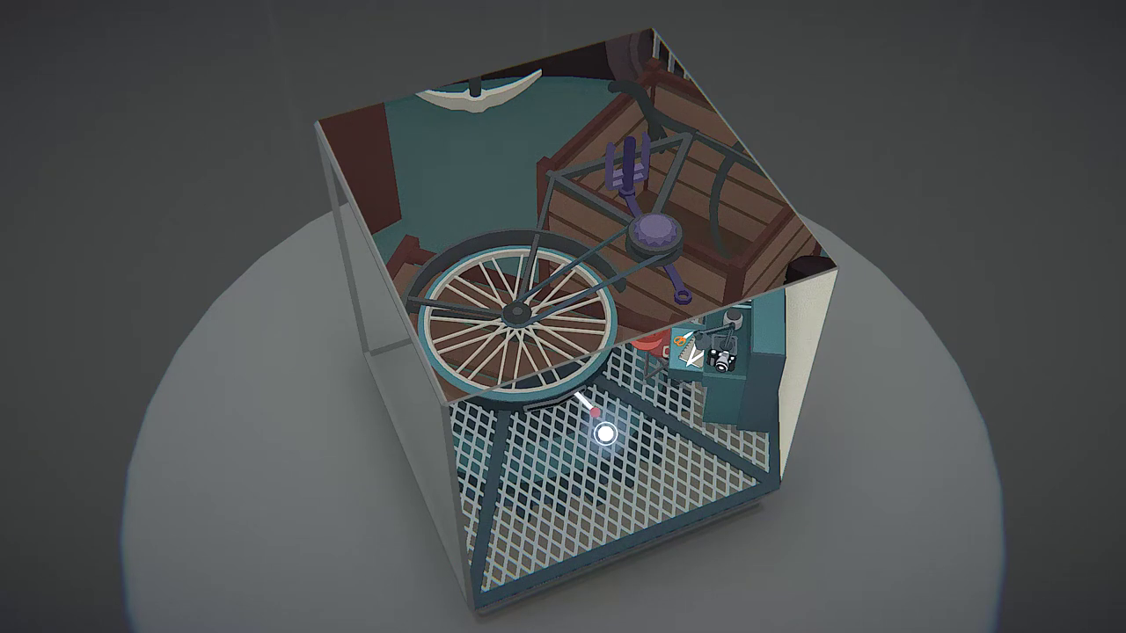
# Circle the cube past the factory gate and pulley room back to the stove room
pyautogui.moveTo(604, 433); pyautogui.dragTo(616, 396)
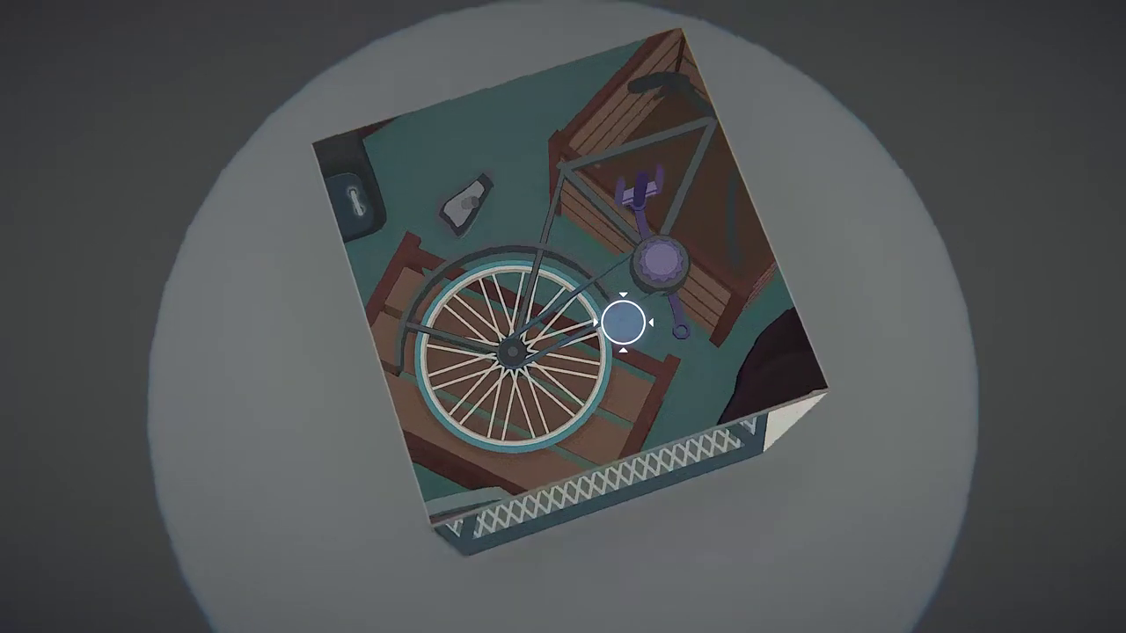
pyautogui.moveTo(629, 285); pyautogui.dragTo(623, 302)
pyautogui.scroll(-5, 622, 302)
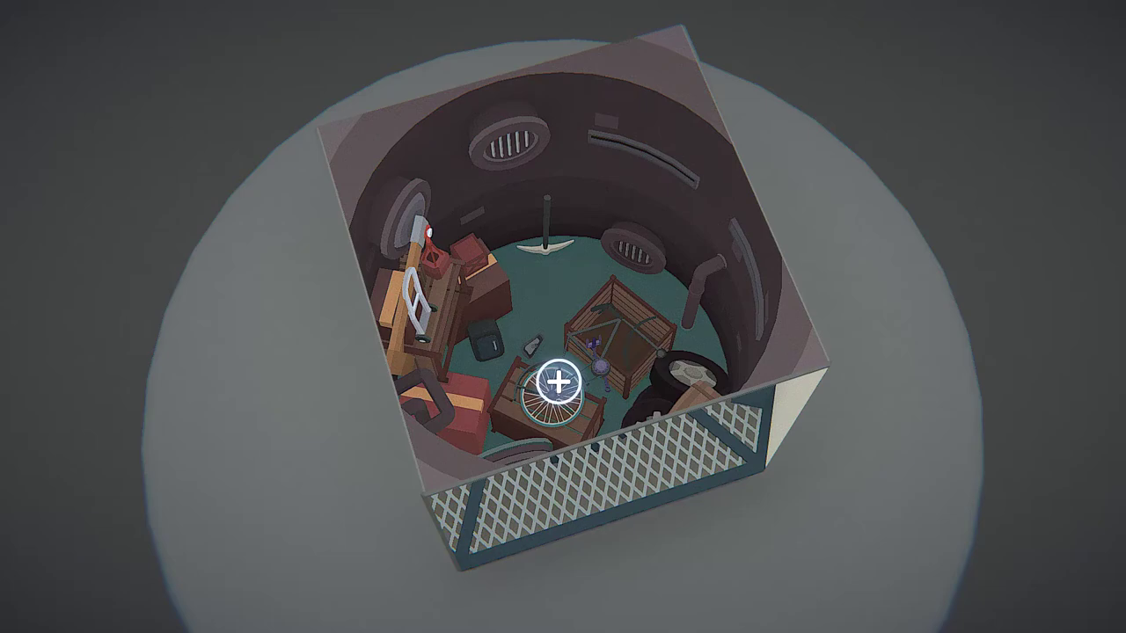
pyautogui.moveTo(677, 348)
pyautogui.mouseDown()
pyautogui.moveTo(323, 136)
pyautogui.moveTo(26, 110)
pyautogui.mouseUp()
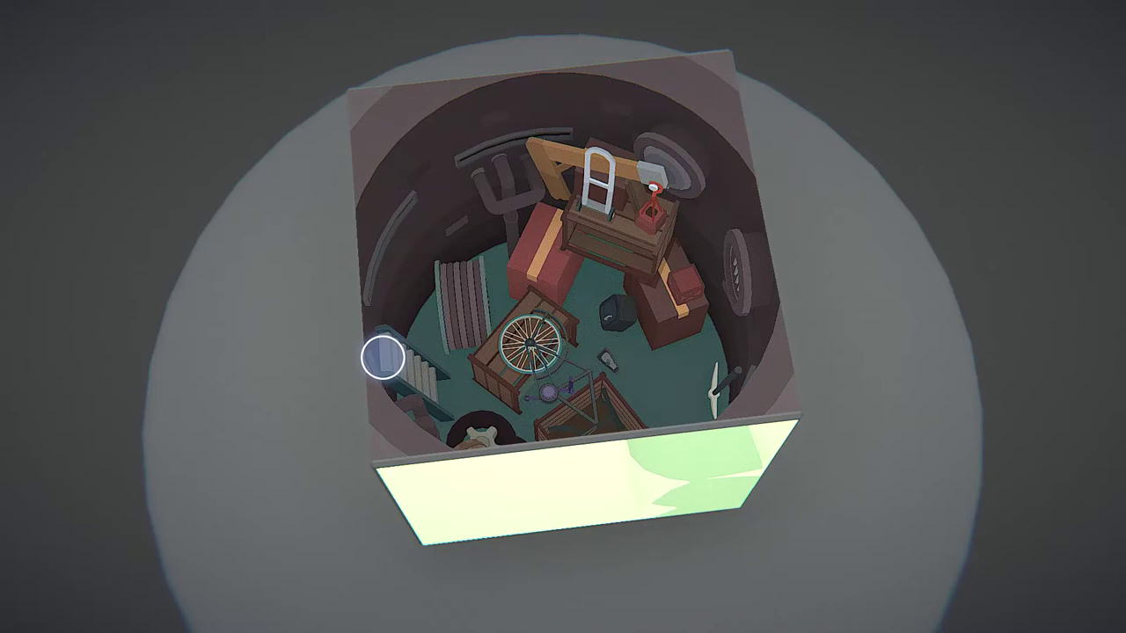
pyautogui.moveTo(383, 358); pyautogui.dragTo(588, 158)
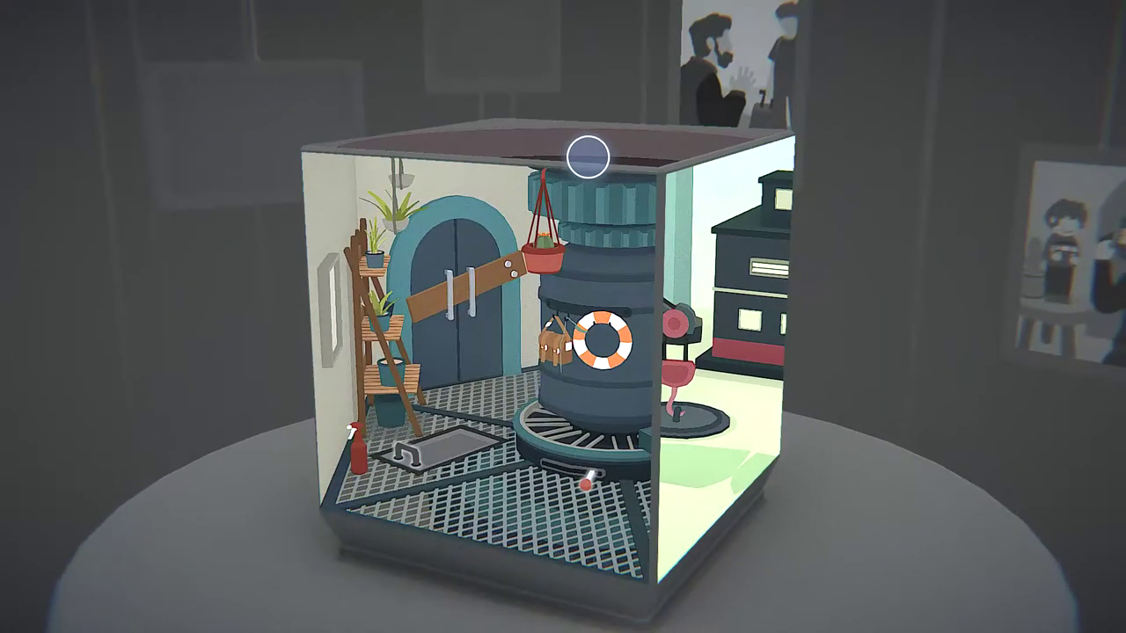
# Tilt the cube to open the boarded door and drop the flowerpot, then turn to the tyre-swing face
pyautogui.moveTo(588, 157)
pyautogui.mouseDown()
pyautogui.moveTo(564, 254)
pyautogui.moveTo(571, 208)
pyautogui.mouseUp()
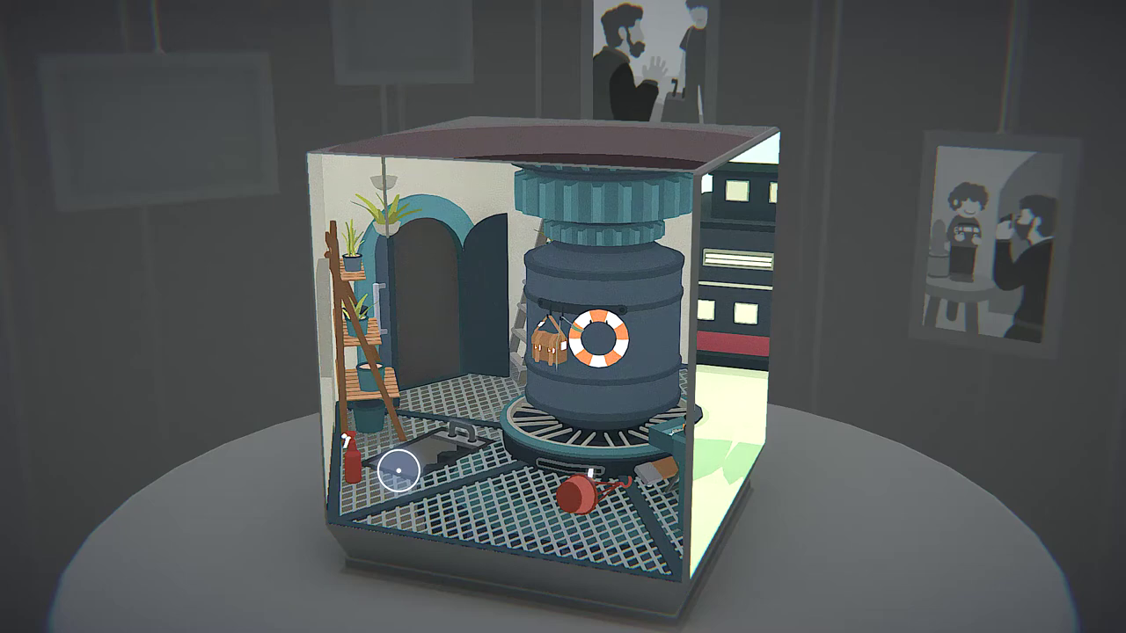
pyautogui.moveTo(437, 295); pyautogui.dragTo(781, 295)
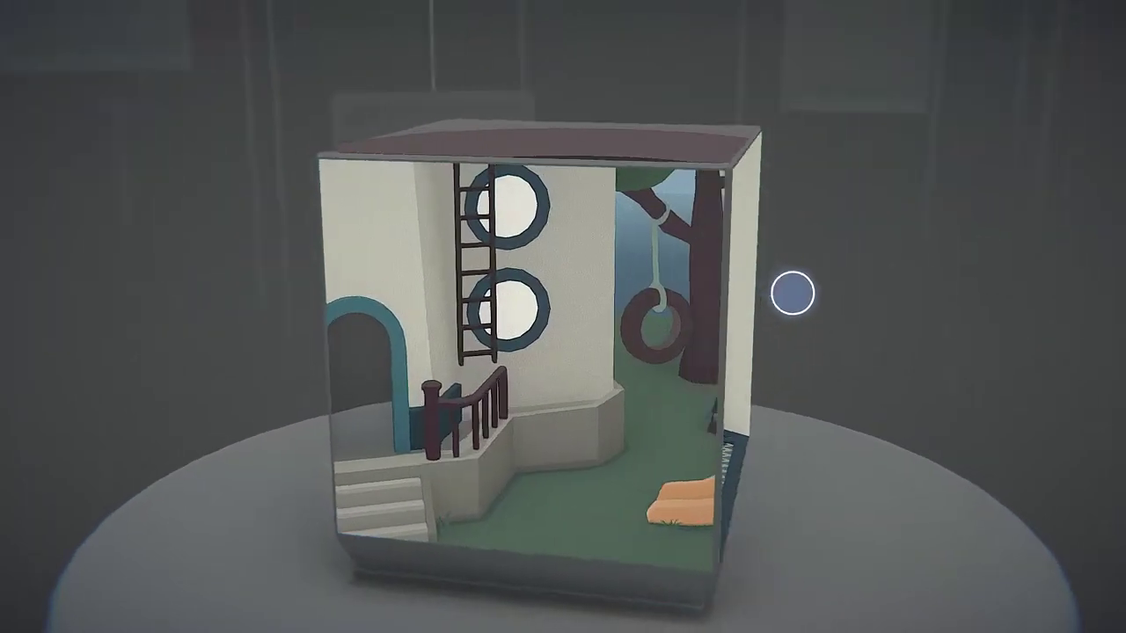
# Turn the cube past the desk, machine room and playground faces to the white porthole room
pyautogui.moveTo(782, 295)
pyautogui.mouseDown()
pyautogui.moveTo(691, 309)
pyautogui.moveTo(919, 289)
pyautogui.mouseUp()
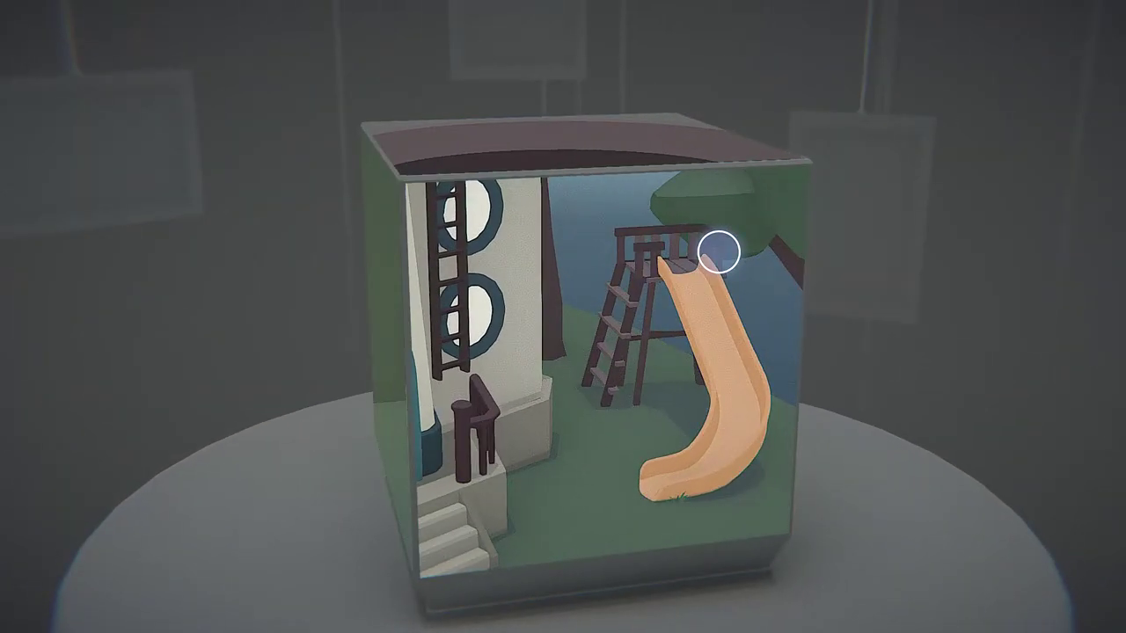
pyautogui.moveTo(719, 252)
pyautogui.mouseDown()
pyautogui.moveTo(913, 253)
pyautogui.moveTo(684, 355)
pyautogui.mouseUp()
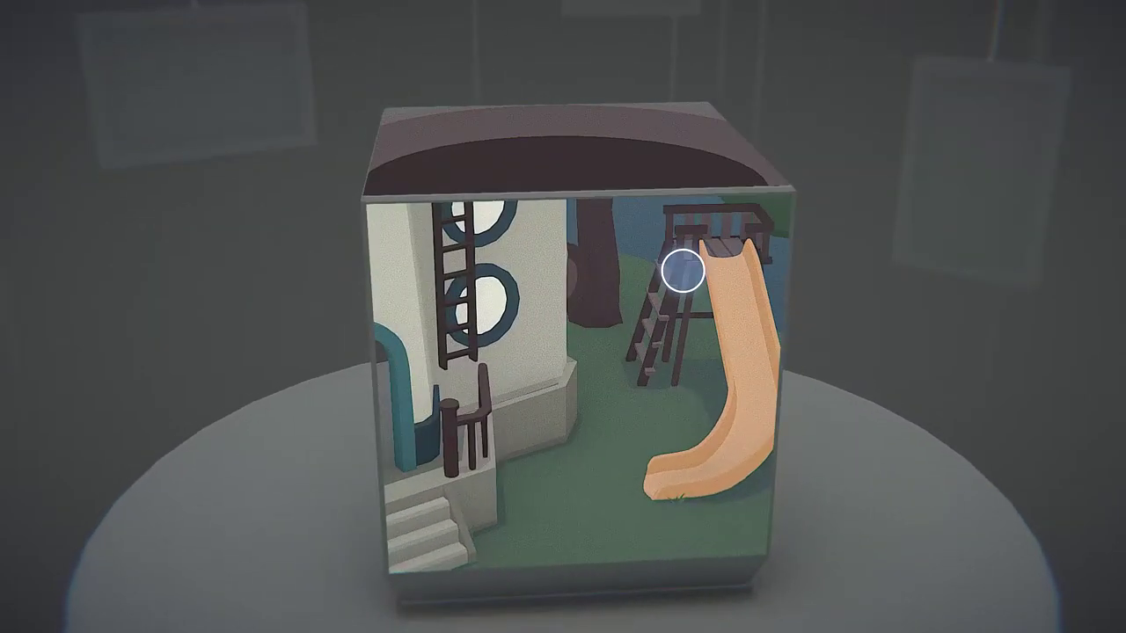
pyautogui.moveTo(684, 356); pyautogui.dragTo(704, 285)
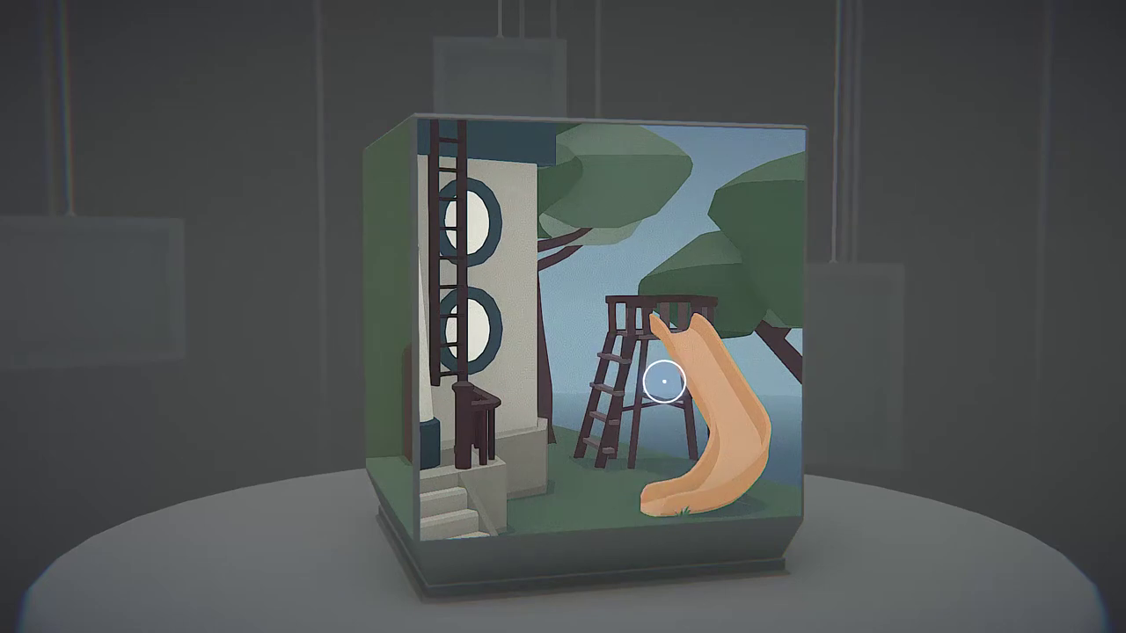
pyautogui.moveTo(663, 383)
pyautogui.mouseDown()
pyautogui.moveTo(497, 395)
pyautogui.moveTo(928, 409)
pyautogui.moveTo(773, 410)
pyautogui.mouseUp()
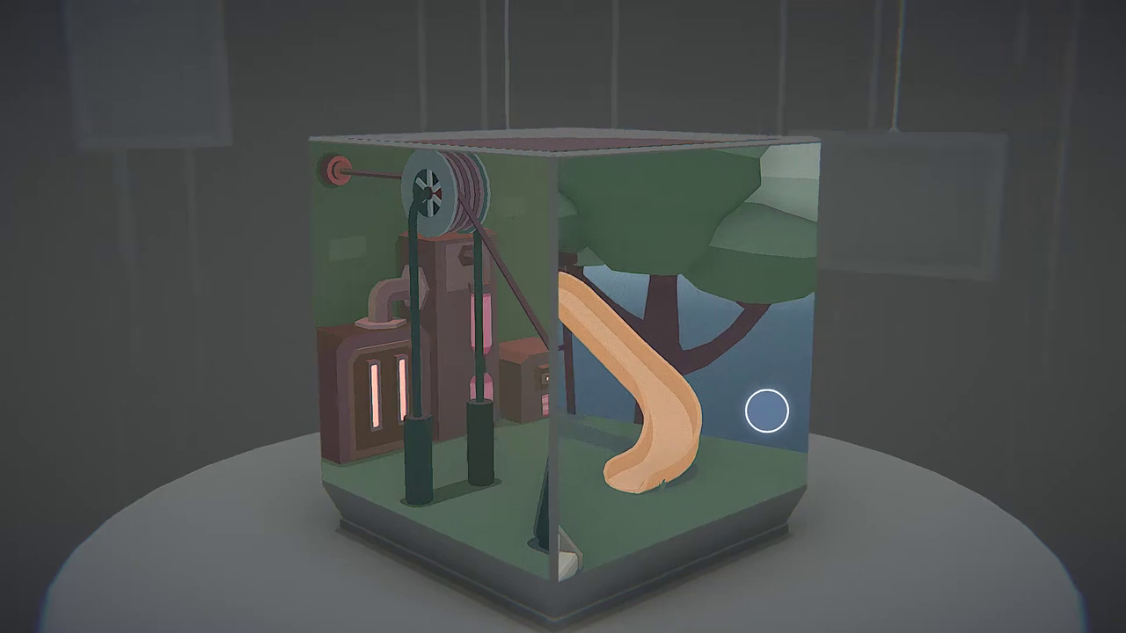
pyautogui.moveTo(774, 409)
pyautogui.mouseDown()
pyautogui.moveTo(669, 387)
pyautogui.moveTo(500, 390)
pyautogui.moveTo(322, 365)
pyautogui.moveTo(530, 401)
pyautogui.mouseUp()
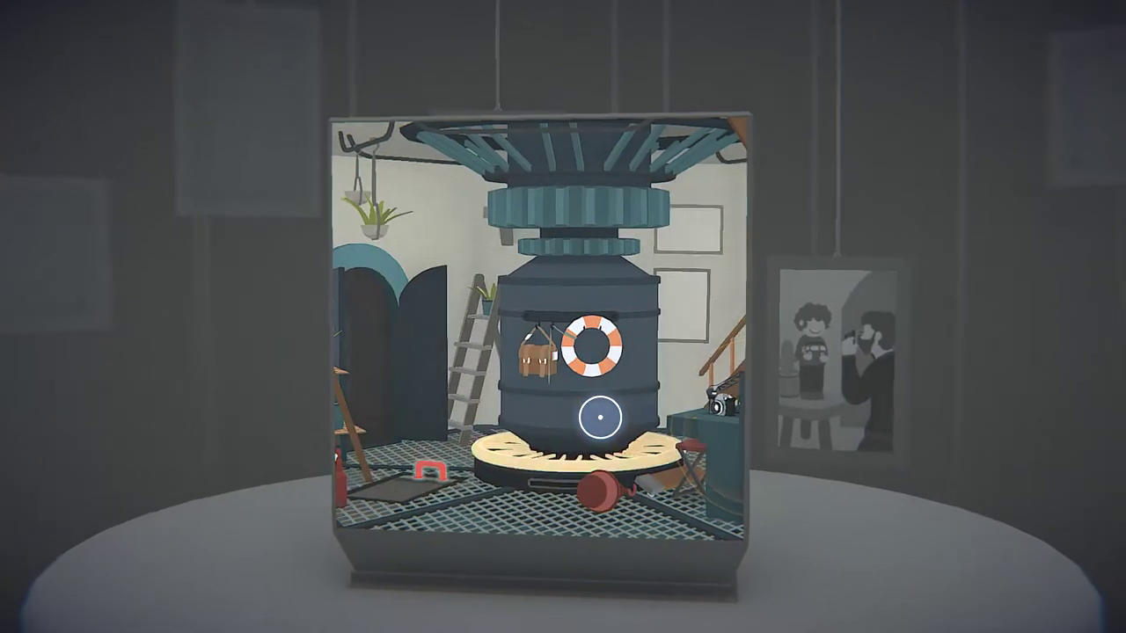
# Match the desk camera scene, turn to the boxes room, and pull the barred doors' latch
pyautogui.moveTo(601, 418); pyautogui.dragTo(711, 431)
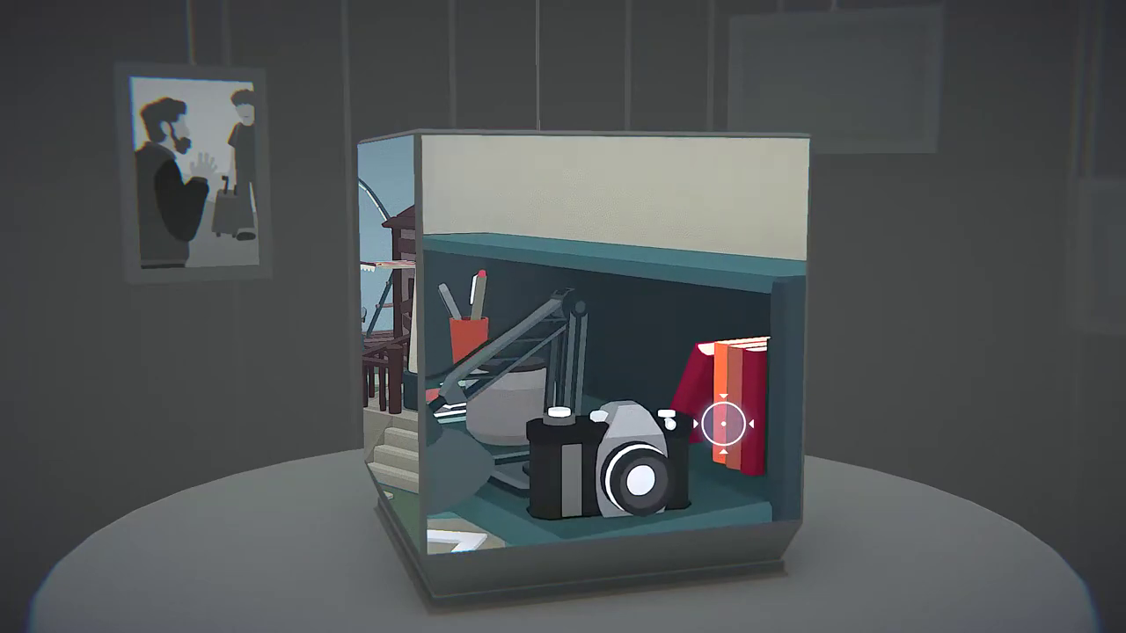
pyautogui.click(726, 425)
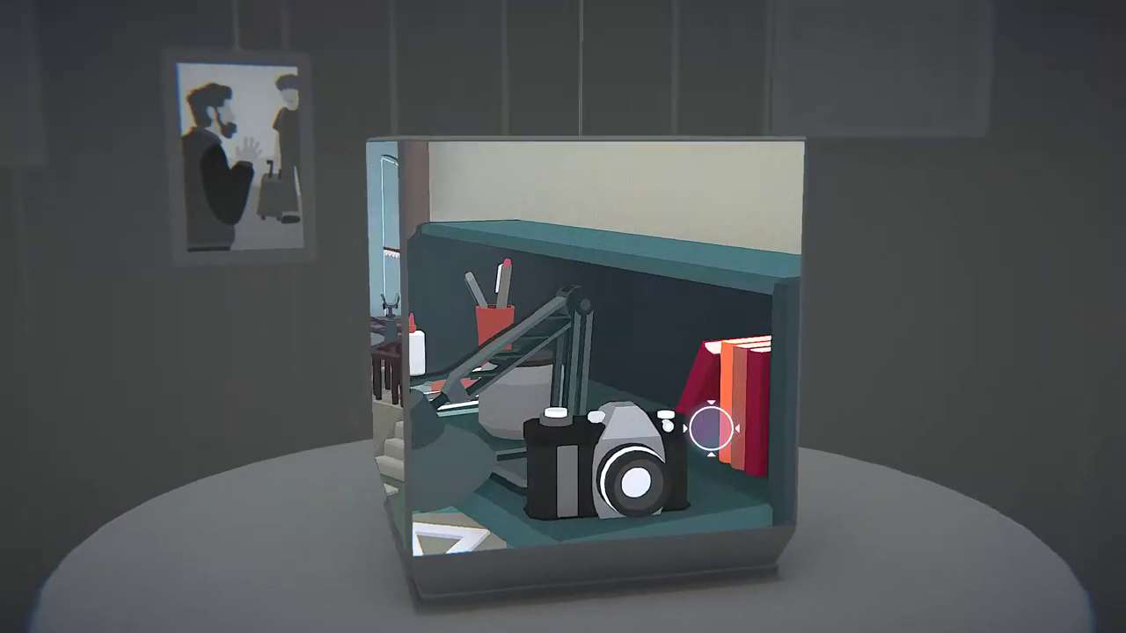
pyautogui.moveTo(723, 425)
pyautogui.mouseDown()
pyautogui.moveTo(664, 459)
pyautogui.moveTo(588, 459)
pyautogui.mouseUp()
pyautogui.click(588, 459)
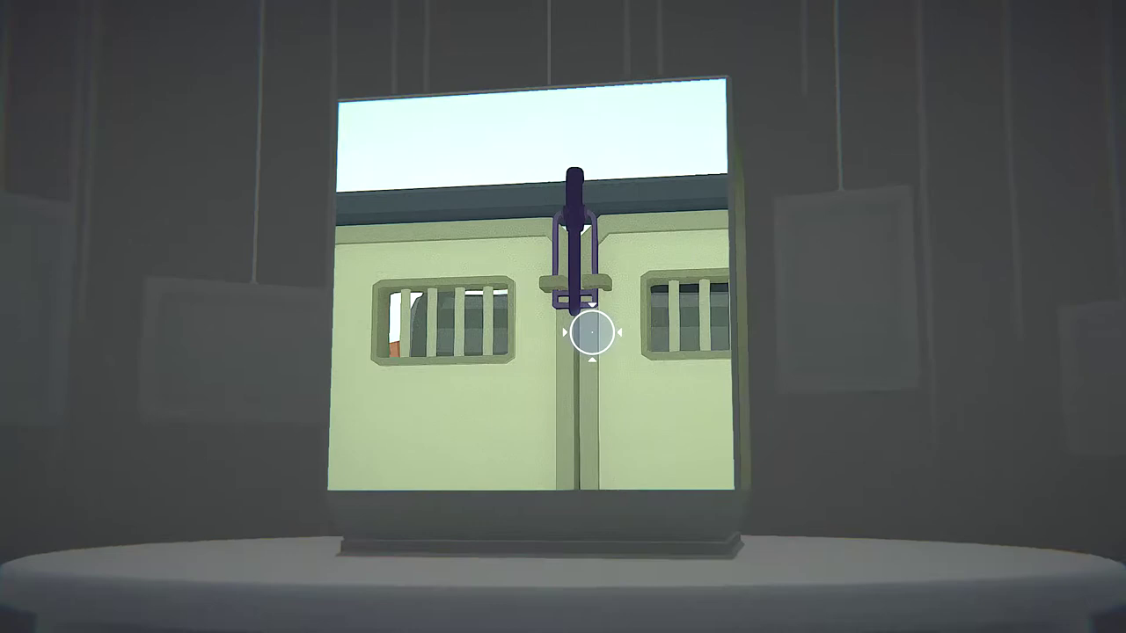
pyautogui.moveTo(580, 281); pyautogui.dragTo(560, 289)
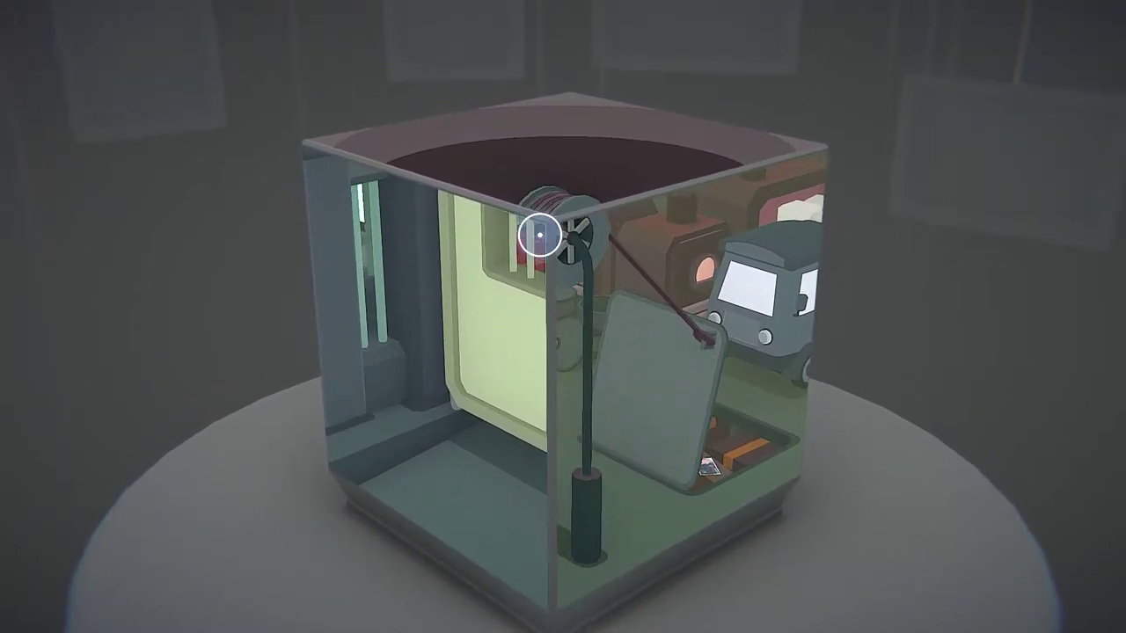
# Tilt the cube to an angled view and swap the scene on the left face
pyautogui.moveTo(559, 270); pyautogui.dragTo(571, 287)
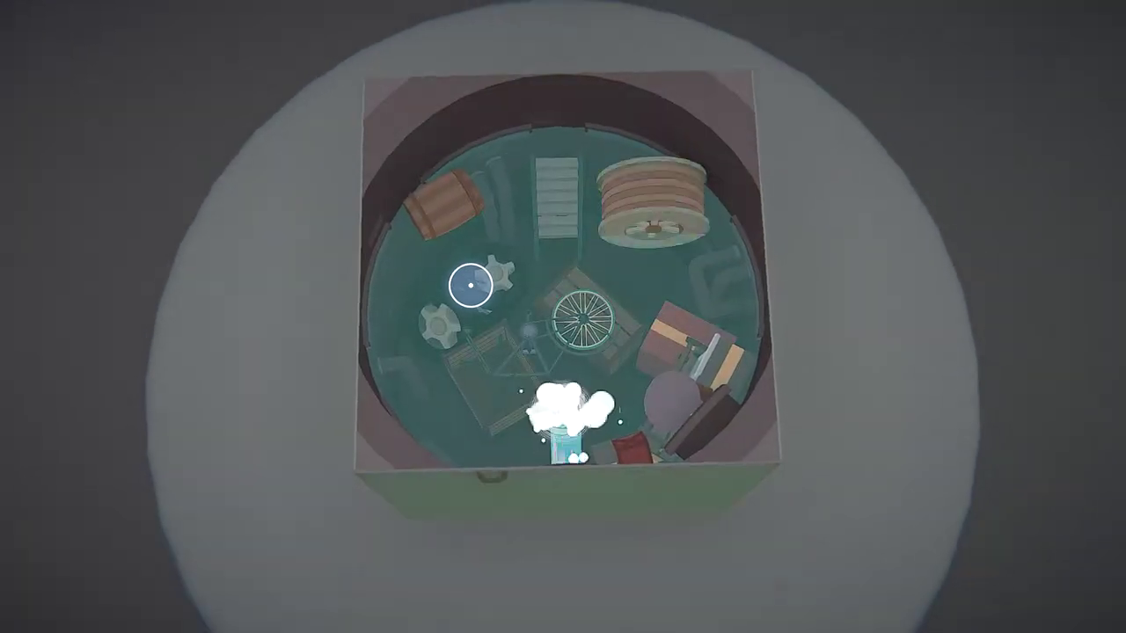
pyautogui.moveTo(470, 284)
pyautogui.mouseDown()
pyautogui.moveTo(545, 203)
pyautogui.moveTo(605, 161)
pyautogui.moveTo(629, 103)
pyautogui.moveTo(602, 97)
pyautogui.moveTo(641, 98)
pyautogui.moveTo(620, 98)
pyautogui.mouseUp()
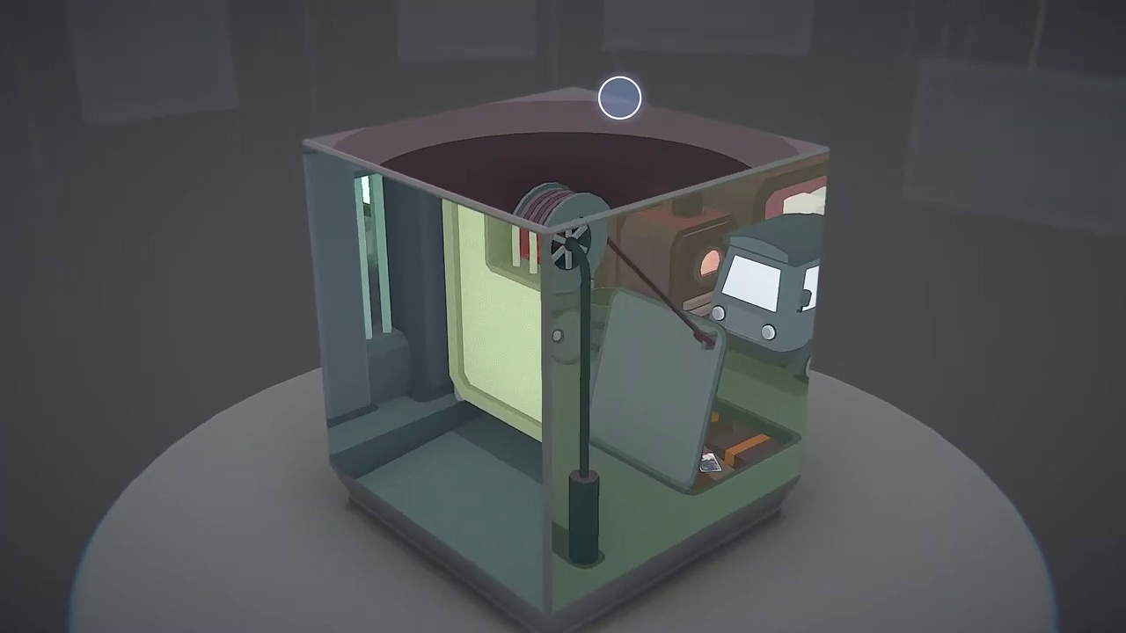
pyautogui.click(485, 306)
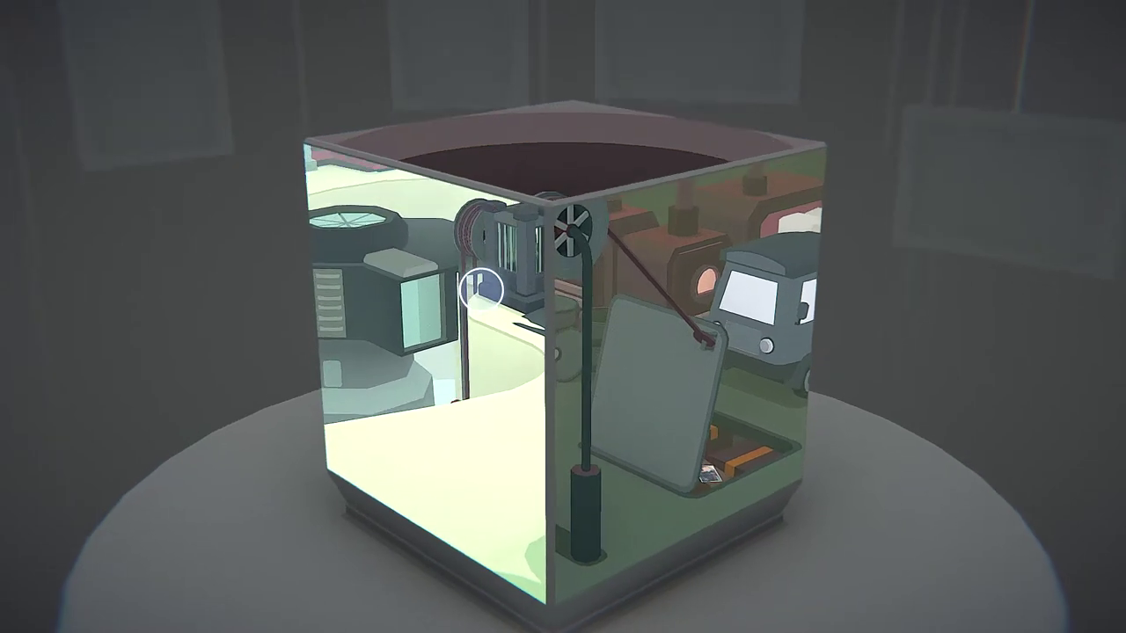
pyautogui.moveTo(485, 307)
pyautogui.mouseDown()
pyautogui.moveTo(528, 302)
pyautogui.moveTo(430, 256)
pyautogui.mouseUp()
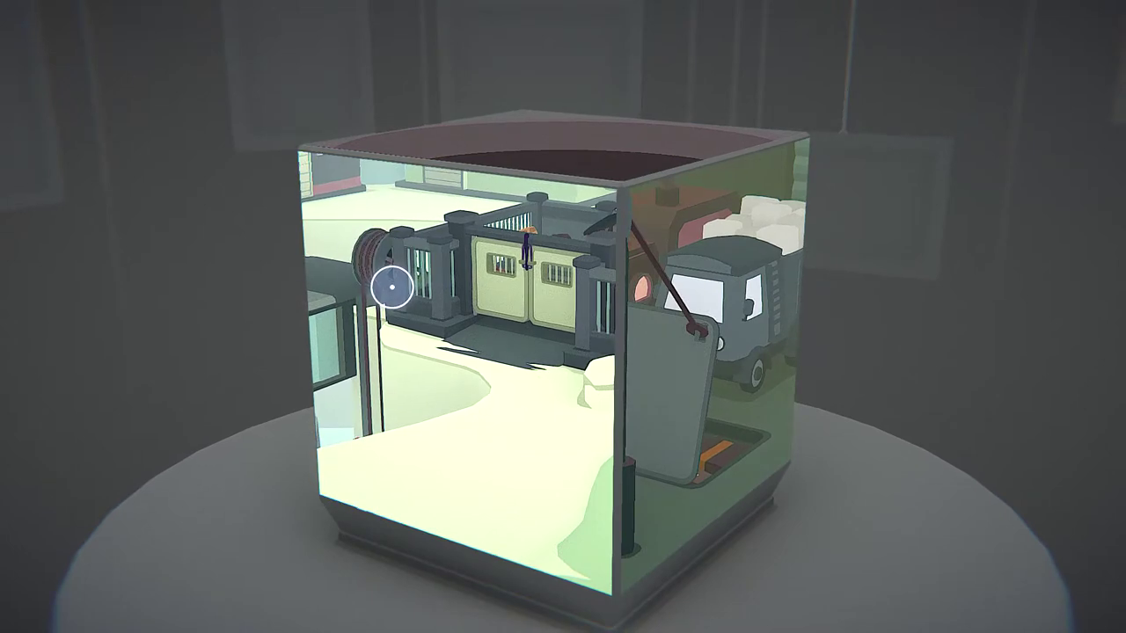
pyautogui.scroll(3, 556, 290)
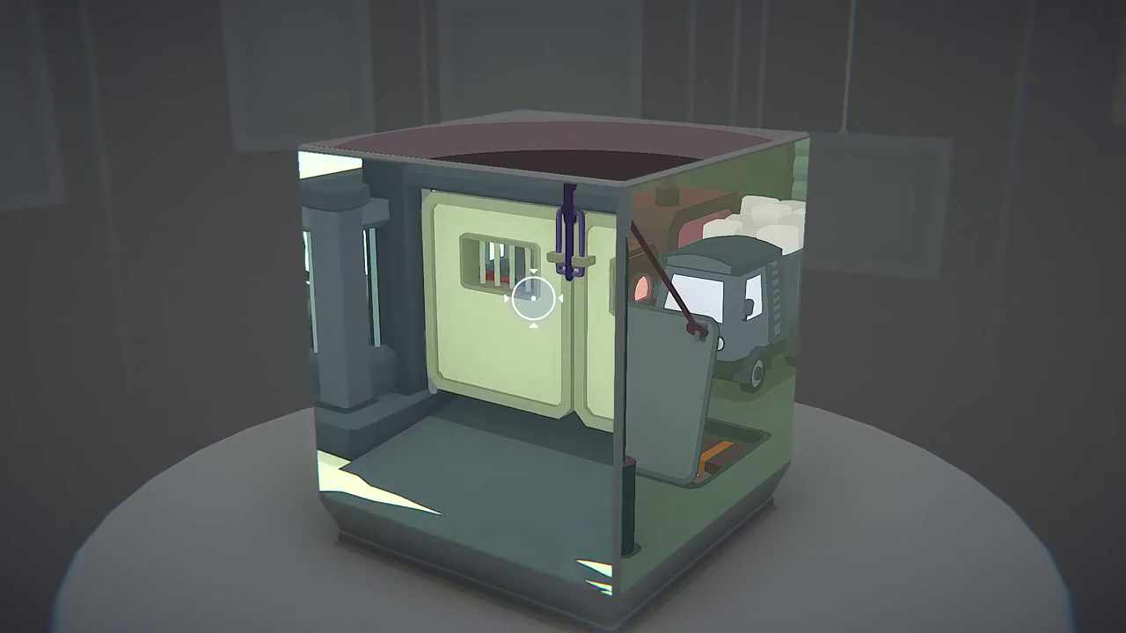
# Turn the cube through the green pulley face and on toward the furnace room drum
pyautogui.moveTo(534, 302)
pyautogui.mouseDown()
pyautogui.moveTo(412, 290)
pyautogui.moveTo(413, 326)
pyautogui.moveTo(704, 294)
pyautogui.moveTo(695, 228)
pyautogui.mouseUp()
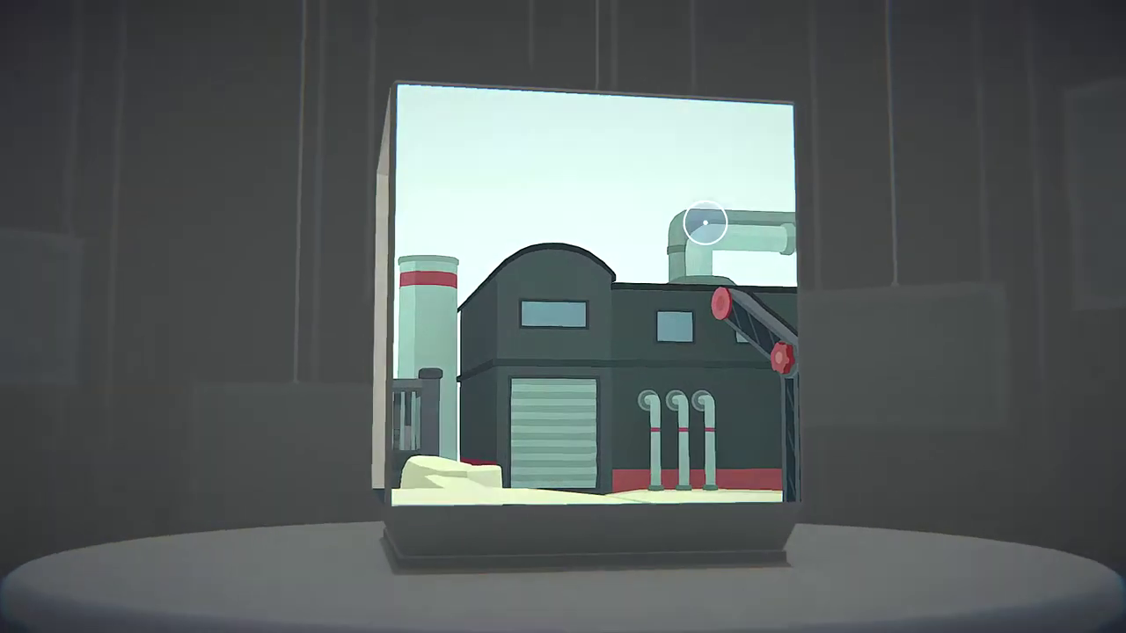
pyautogui.scroll(3, 686, 224)
pyautogui.scroll(-3, 675, 224)
pyautogui.moveTo(675, 224)
pyautogui.mouseDown()
pyautogui.moveTo(424, 303)
pyautogui.moveTo(485, 334)
pyautogui.mouseUp()
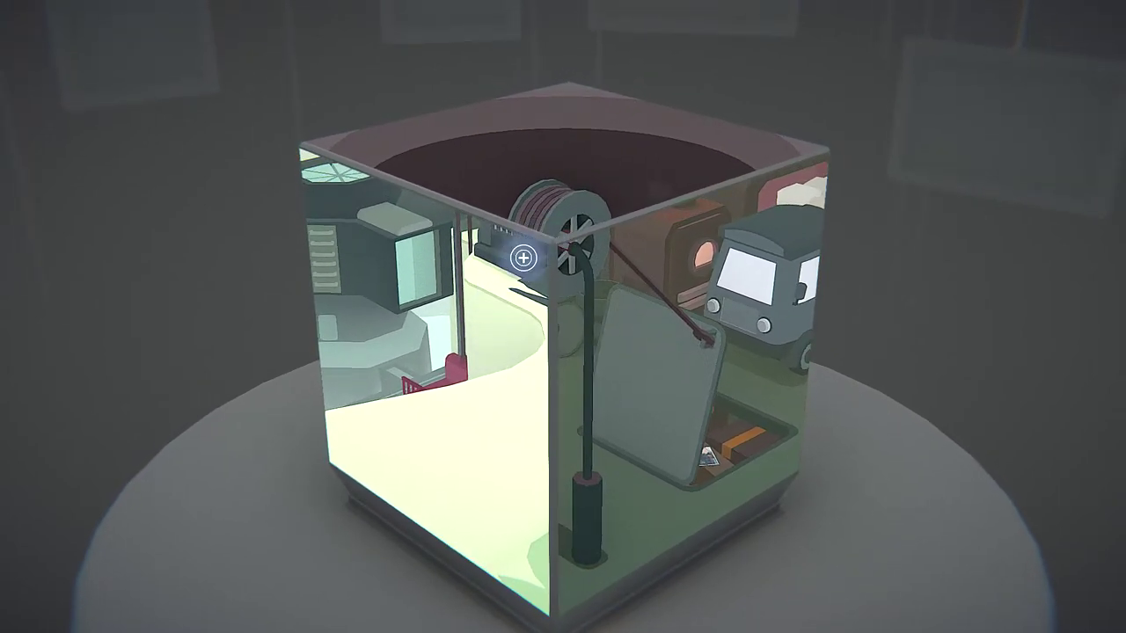
pyautogui.moveTo(528, 258); pyautogui.dragTo(528, 245)
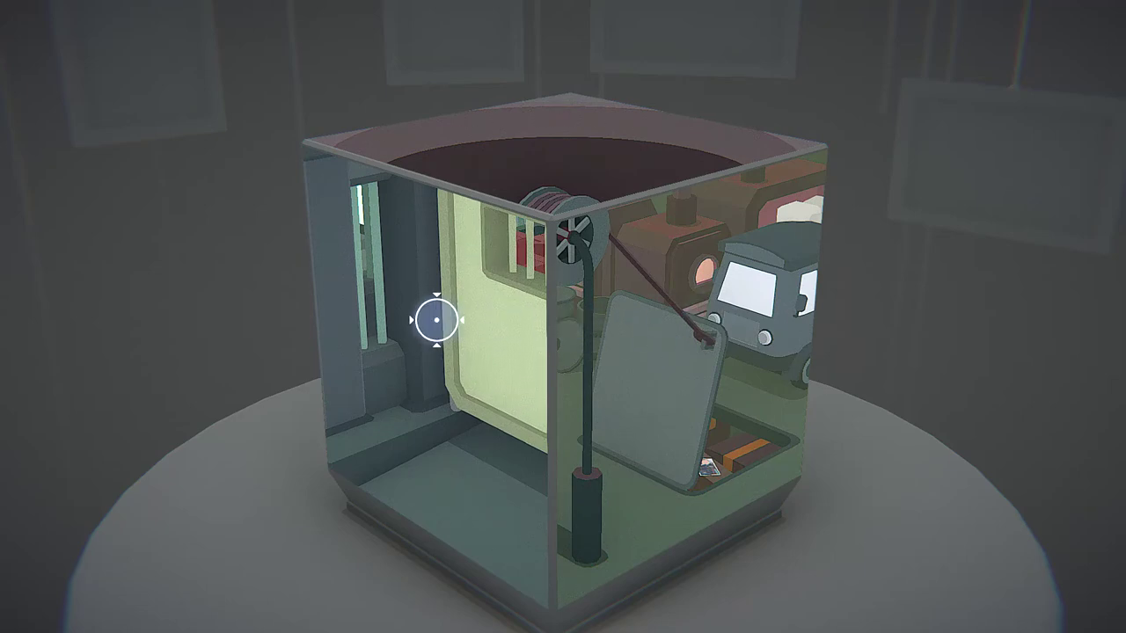
pyautogui.moveTo(437, 321); pyautogui.dragTo(901, 293)
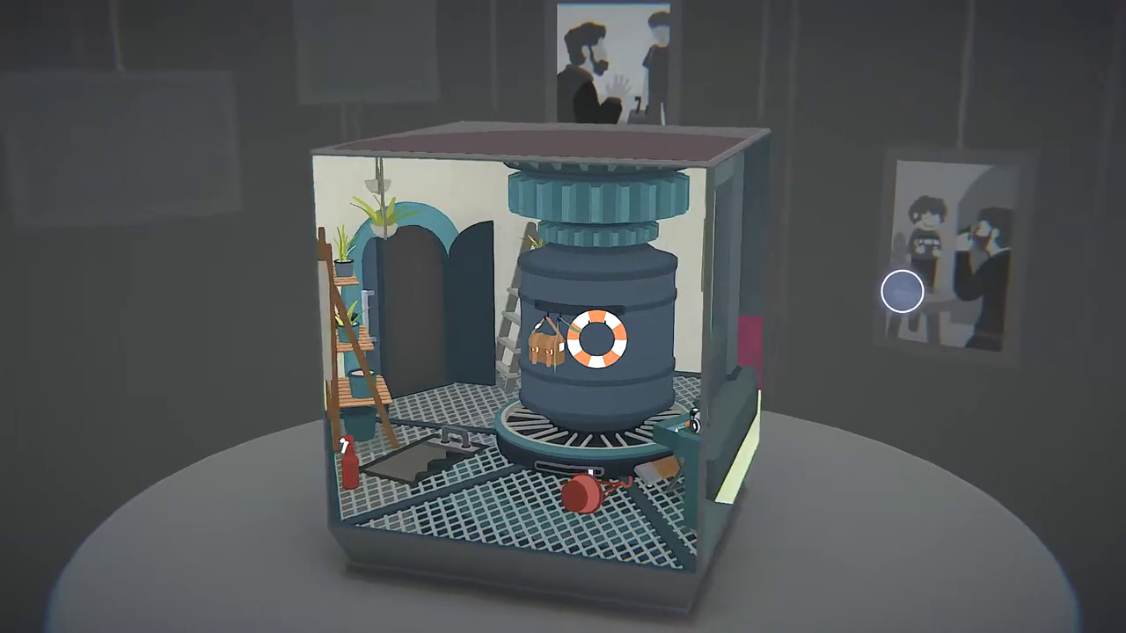
pyautogui.moveTo(901, 293)
pyautogui.mouseDown()
pyautogui.moveTo(811, 282)
pyautogui.moveTo(849, 260)
pyautogui.moveTo(980, 265)
pyautogui.mouseUp()
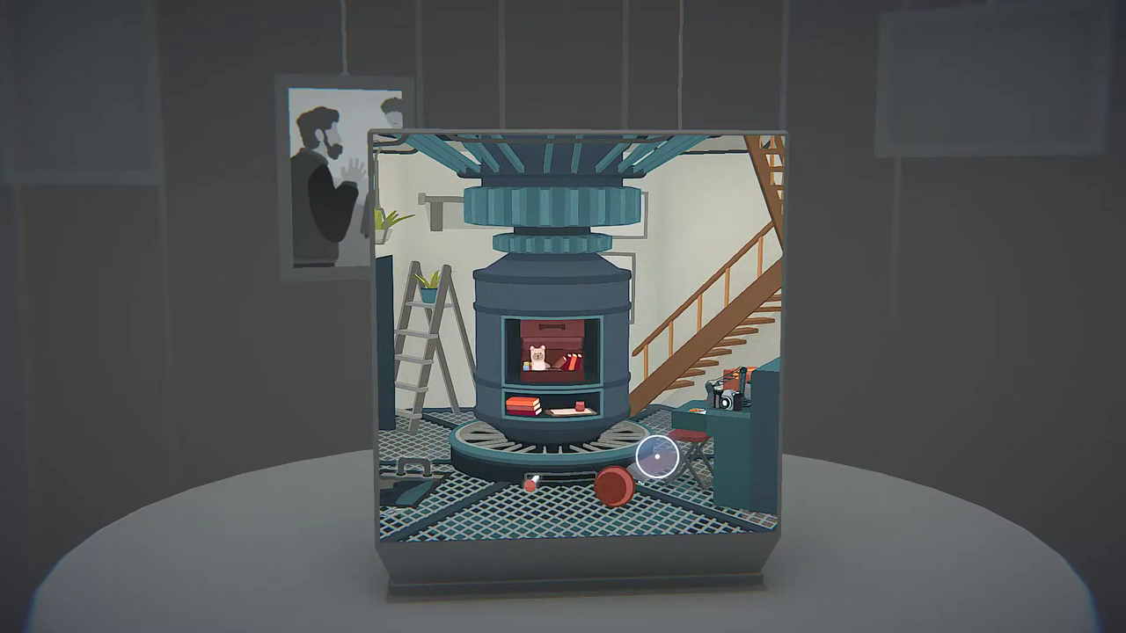
pyautogui.moveTo(656, 458); pyautogui.dragTo(486, 469)
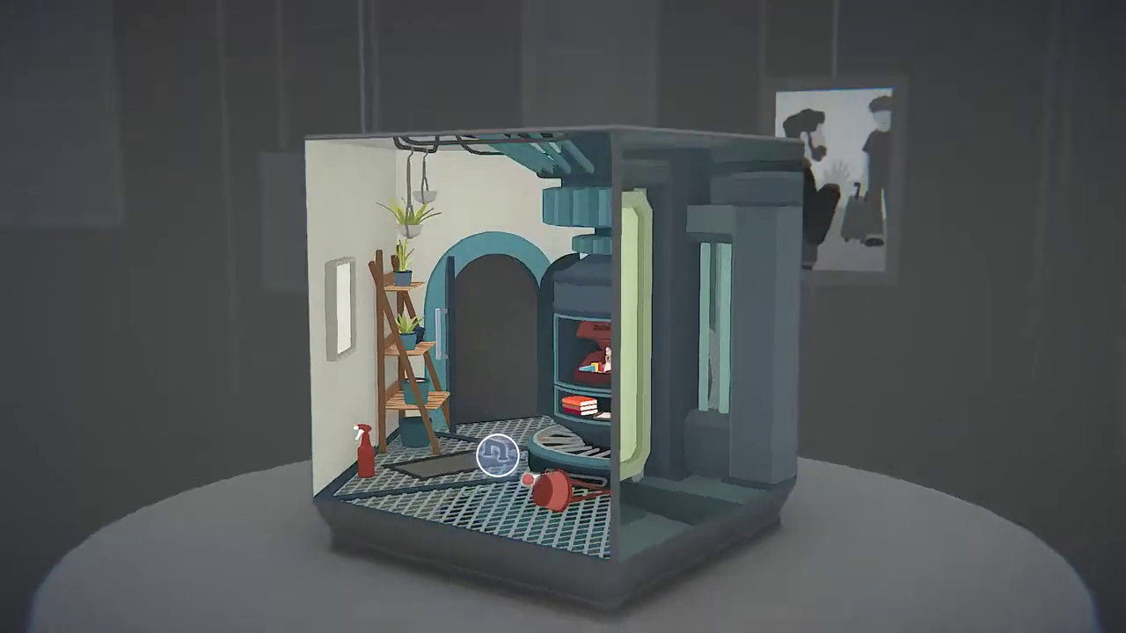
pyautogui.moveTo(487, 469)
pyautogui.mouseDown()
pyautogui.moveTo(475, 365)
pyautogui.moveTo(584, 410)
pyautogui.mouseUp()
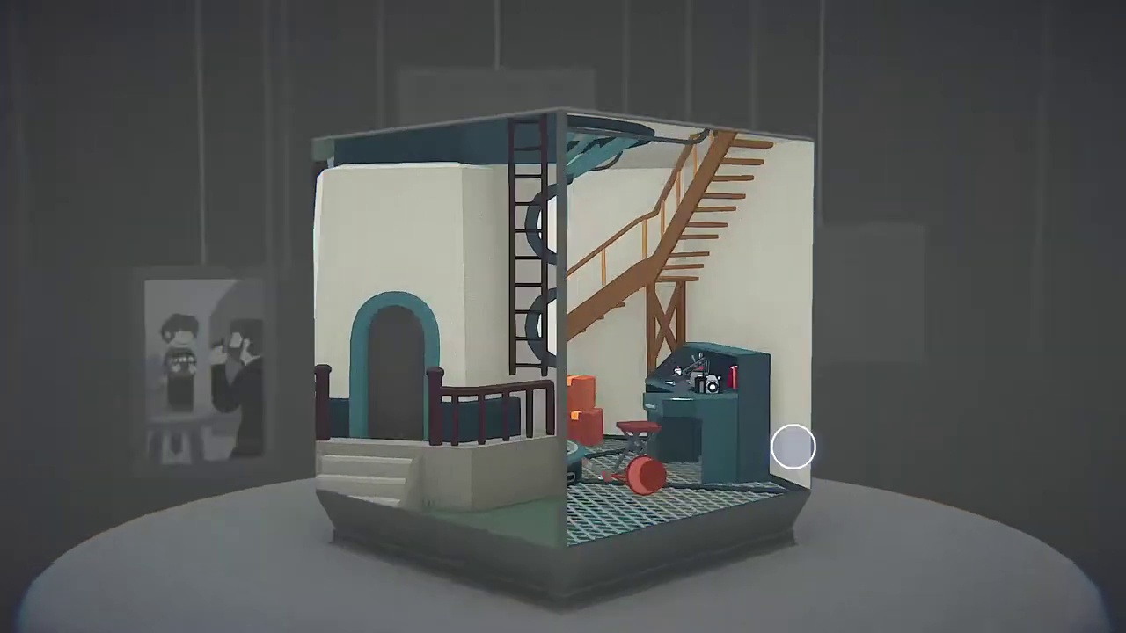
pyautogui.moveTo(795, 449)
pyautogui.mouseDown()
pyautogui.moveTo(863, 447)
pyautogui.moveTo(1116, 491)
pyautogui.moveTo(1117, 622)
pyautogui.moveTo(930, 444)
pyautogui.mouseUp()
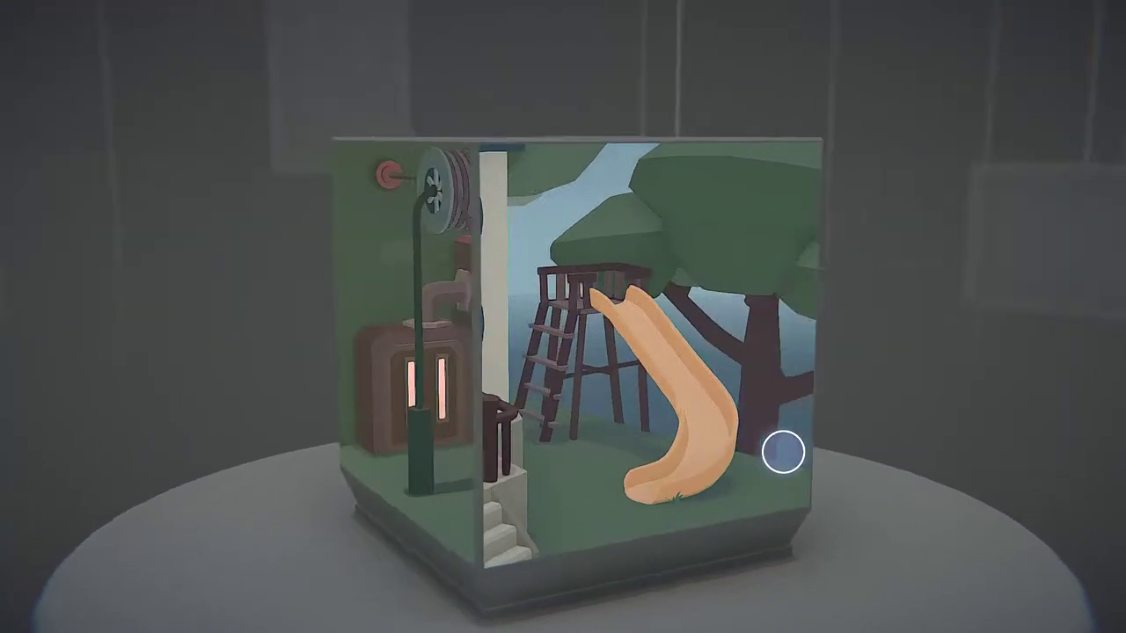
pyautogui.moveTo(783, 454)
pyautogui.mouseDown()
pyautogui.moveTo(974, 478)
pyautogui.moveTo(705, 476)
pyautogui.moveTo(992, 412)
pyautogui.mouseUp()
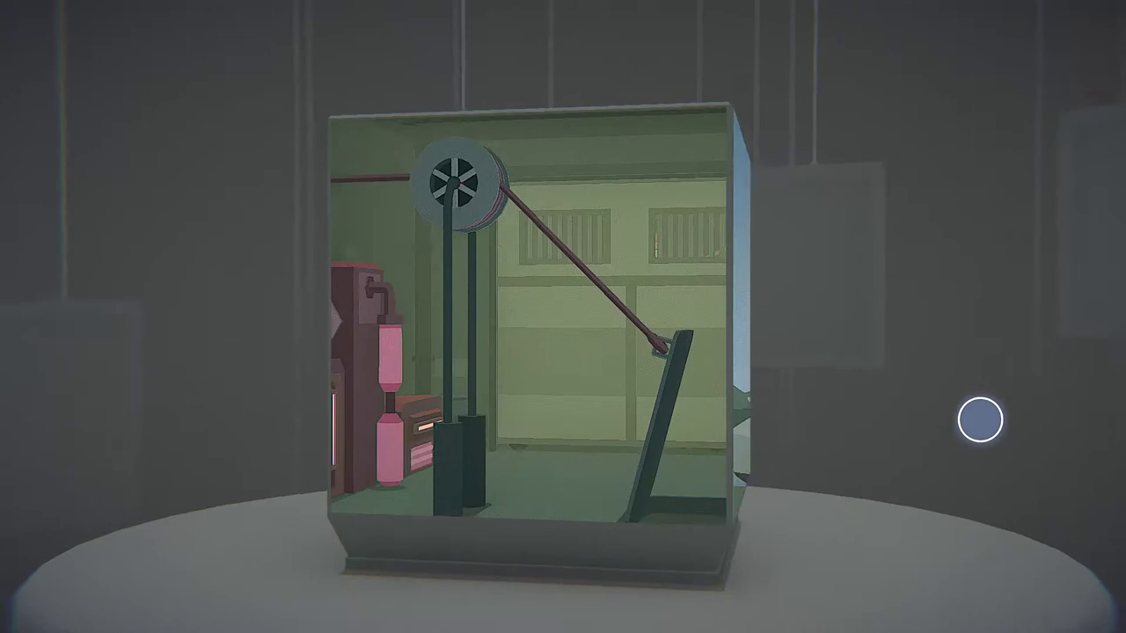
pyautogui.moveTo(993, 412); pyautogui.dragTo(1017, 552)
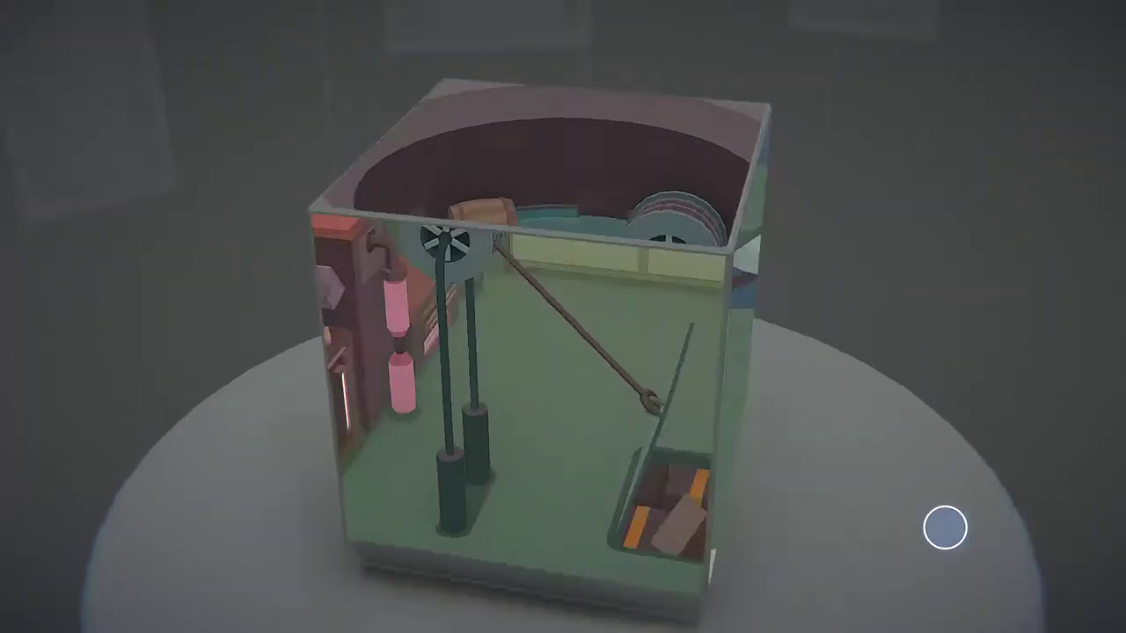
pyautogui.moveTo(1017, 552); pyautogui.dragTo(309, 535)
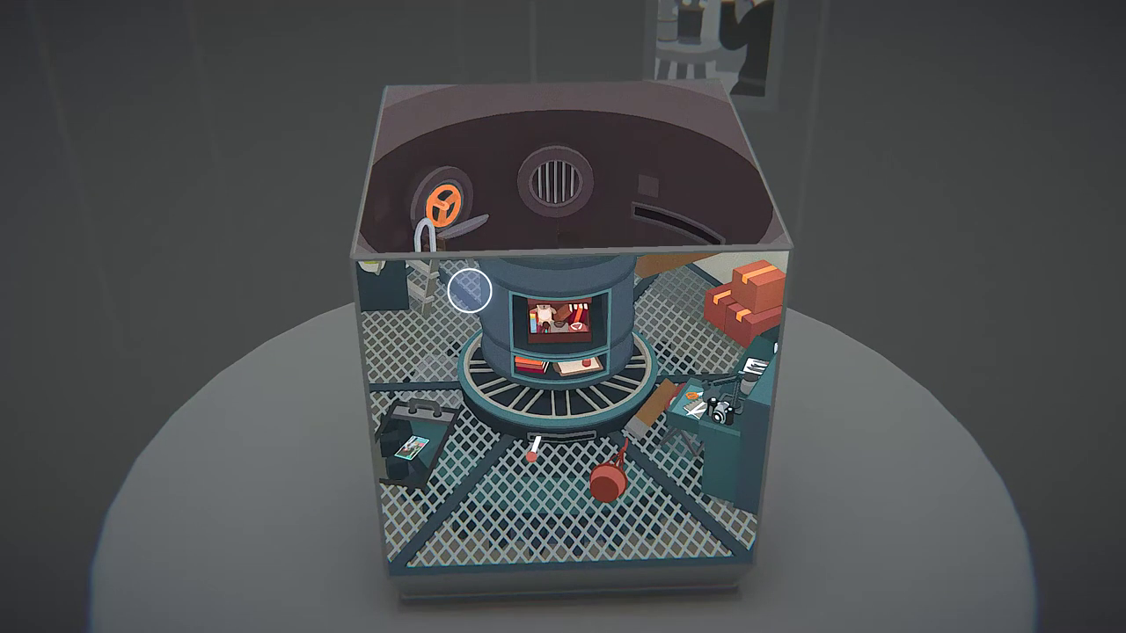
pyautogui.moveTo(433, 213)
pyautogui.mouseDown()
pyautogui.moveTo(704, 468)
pyautogui.moveTo(1030, 388)
pyautogui.moveTo(1079, 450)
pyautogui.mouseUp()
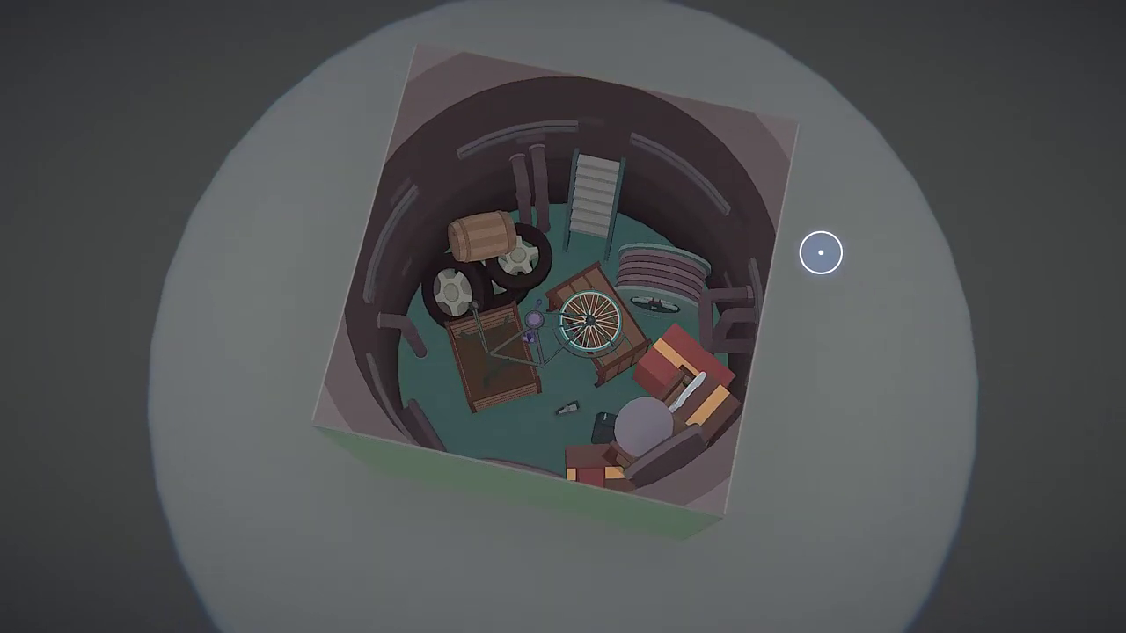
# Turn the striped round object into a wooden spool and pick up the bicycle wheel
pyautogui.click(738, 339)
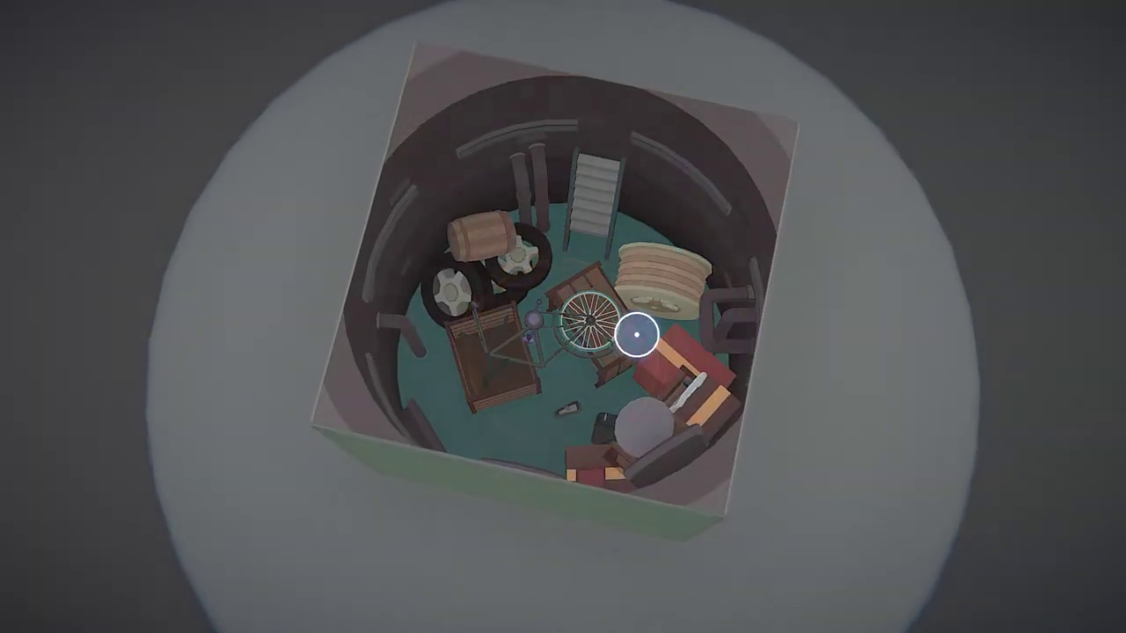
pyautogui.scroll(6, 554, 339)
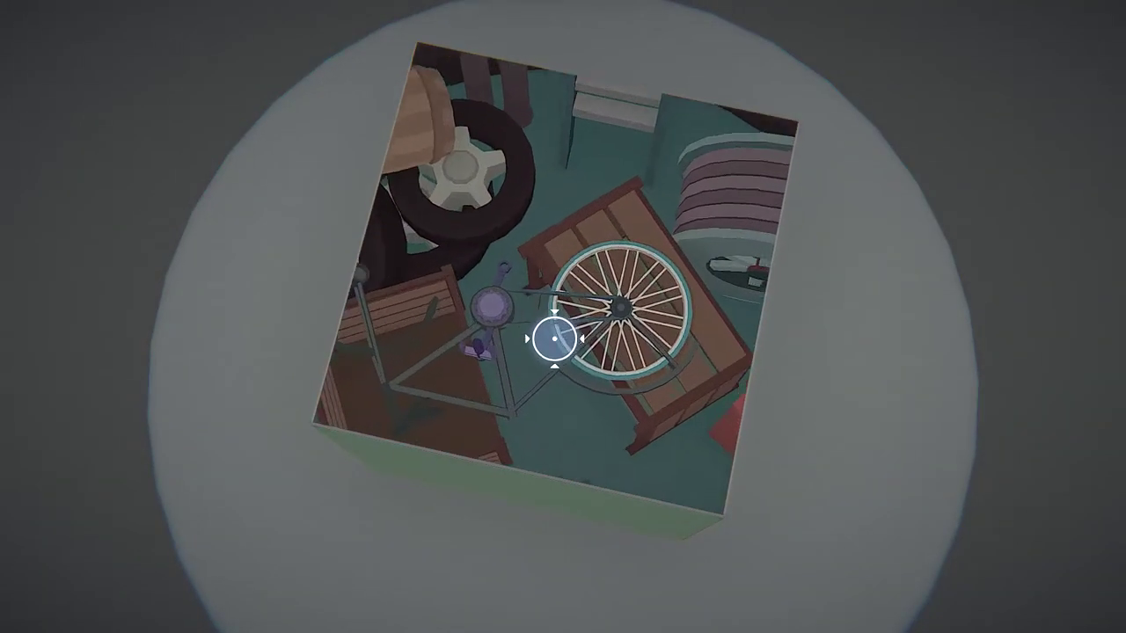
pyautogui.moveTo(554, 339); pyautogui.dragTo(7, 214)
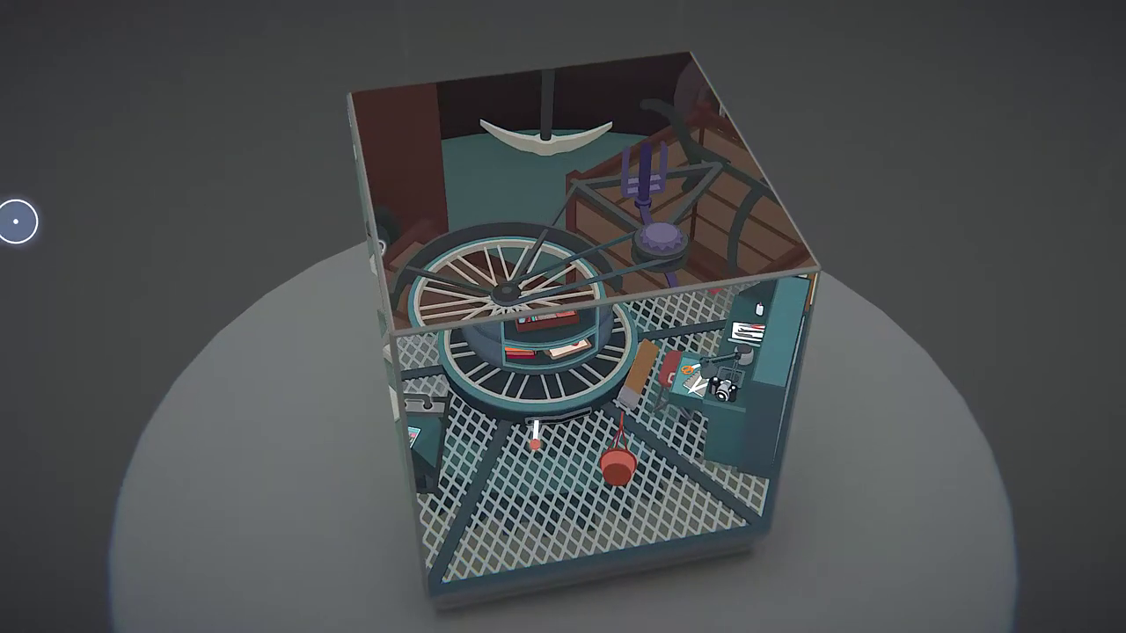
pyautogui.moveTo(369, 221); pyautogui.dragTo(507, 260)
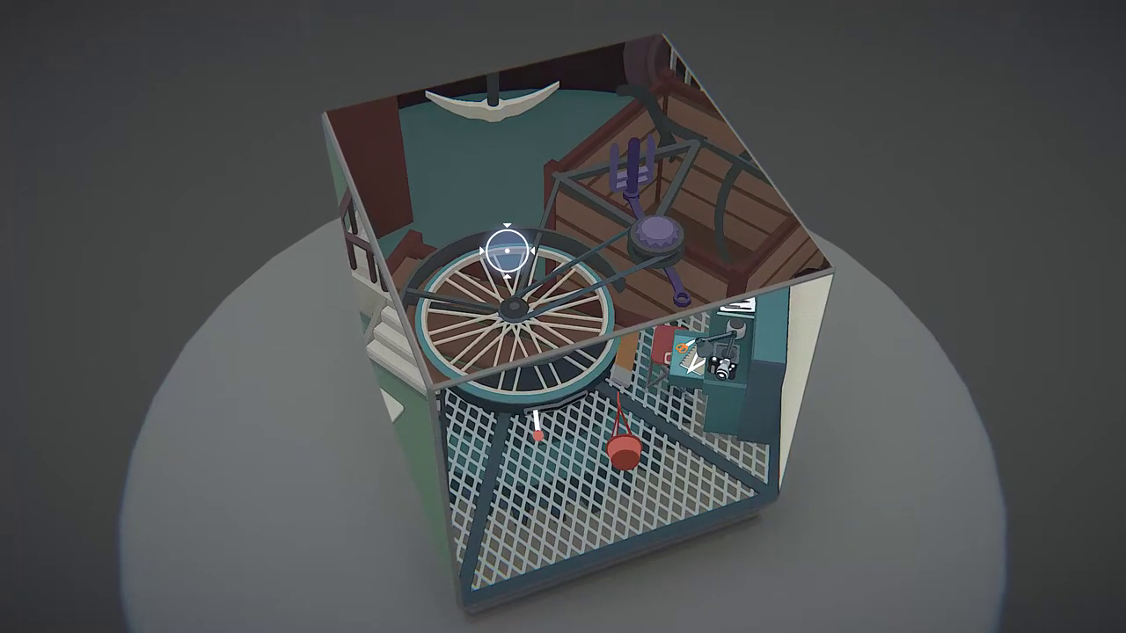
pyautogui.click(507, 253)
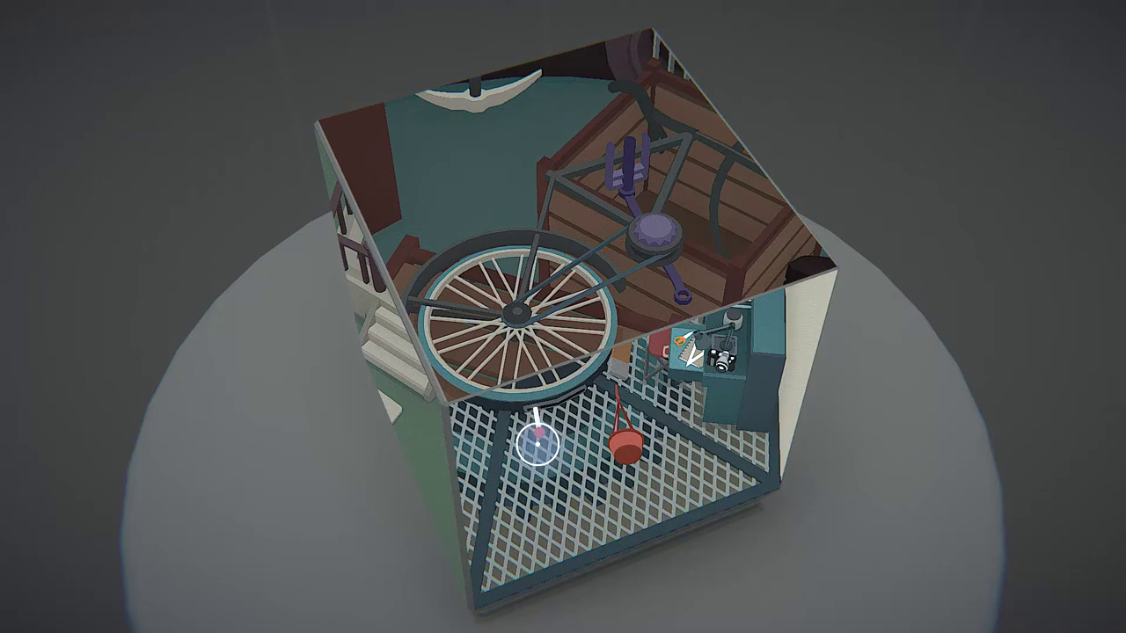
# Flip the bike's purple lever and line the wheel up with the slide scene
pyautogui.click(534, 437)
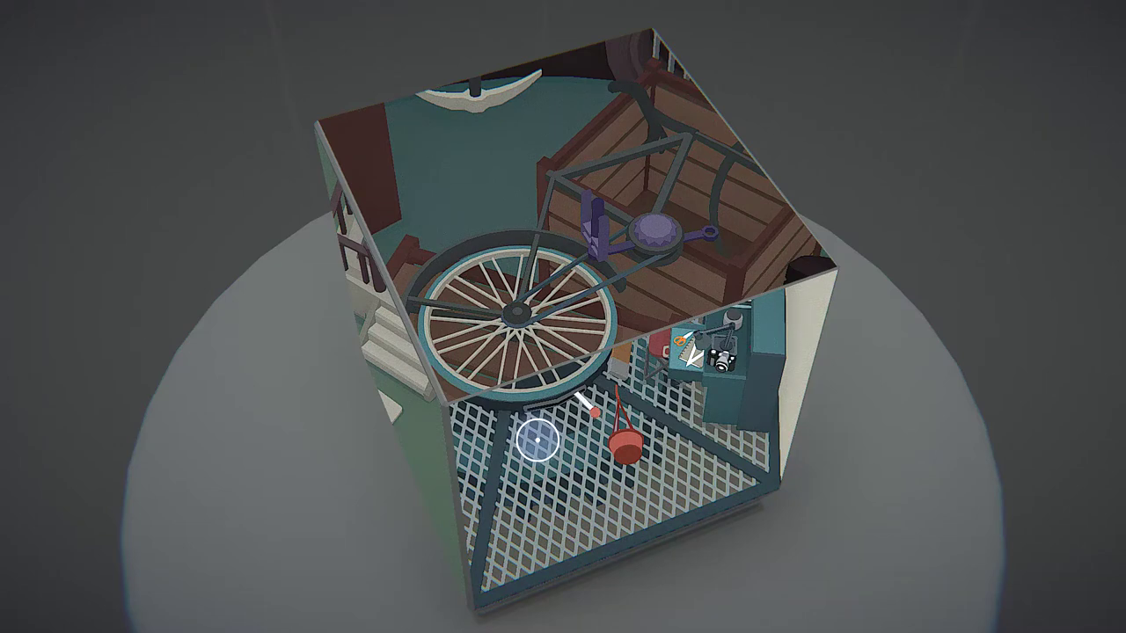
pyautogui.moveTo(537, 438); pyautogui.dragTo(753, 431)
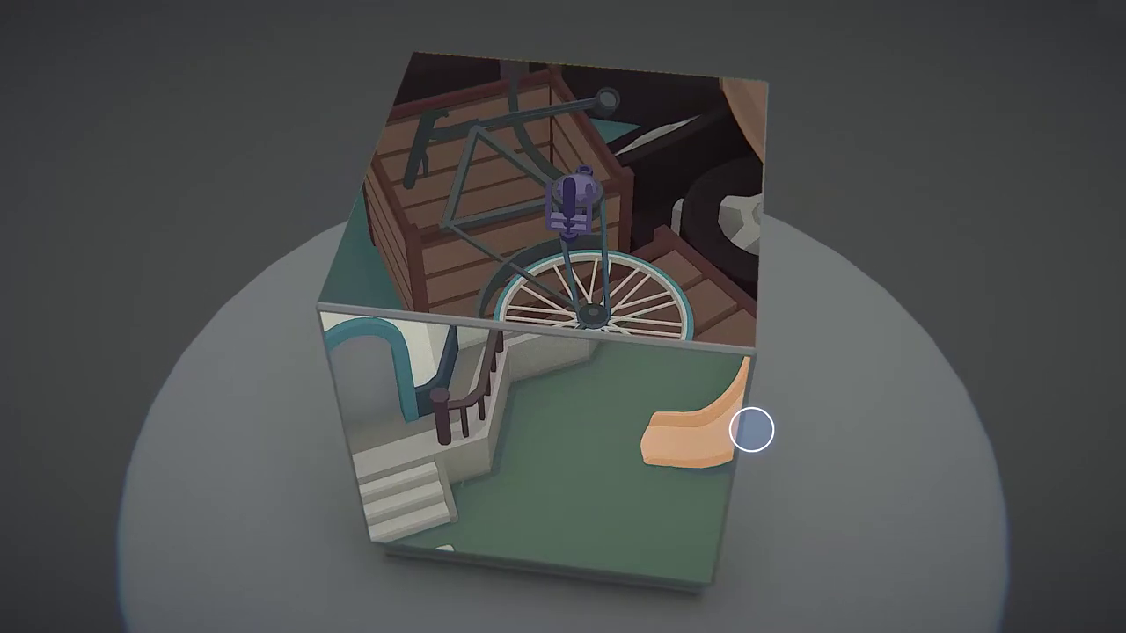
pyautogui.click(628, 266)
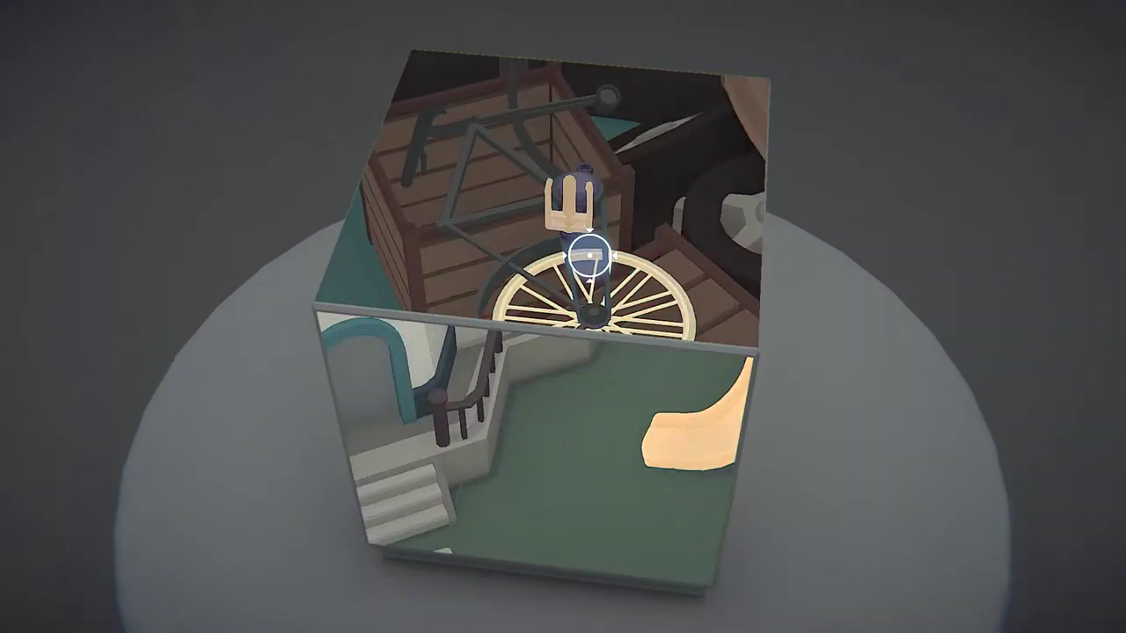
pyautogui.moveTo(591, 258)
pyautogui.mouseDown()
pyautogui.moveTo(746, 206)
pyautogui.moveTo(1116, 233)
pyautogui.moveTo(1091, 224)
pyautogui.moveTo(853, 312)
pyautogui.moveTo(700, 284)
pyautogui.mouseUp()
pyautogui.scroll(-5, 627, 308)
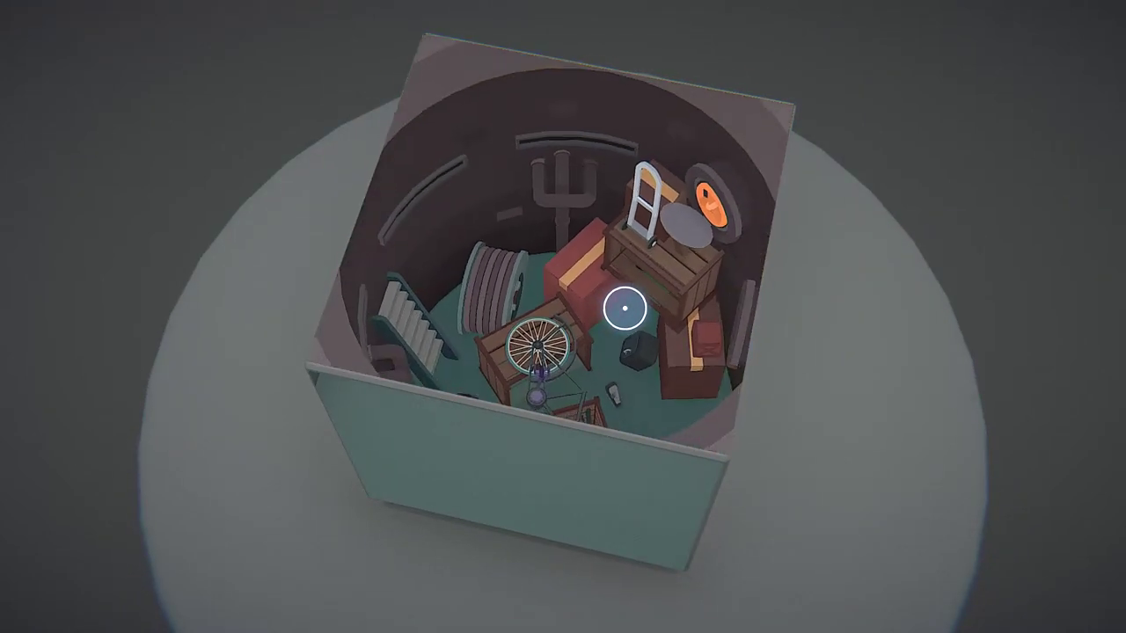
# Spin the bicycle wheel from above so water floods the round junk pit
pyautogui.click(714, 209)
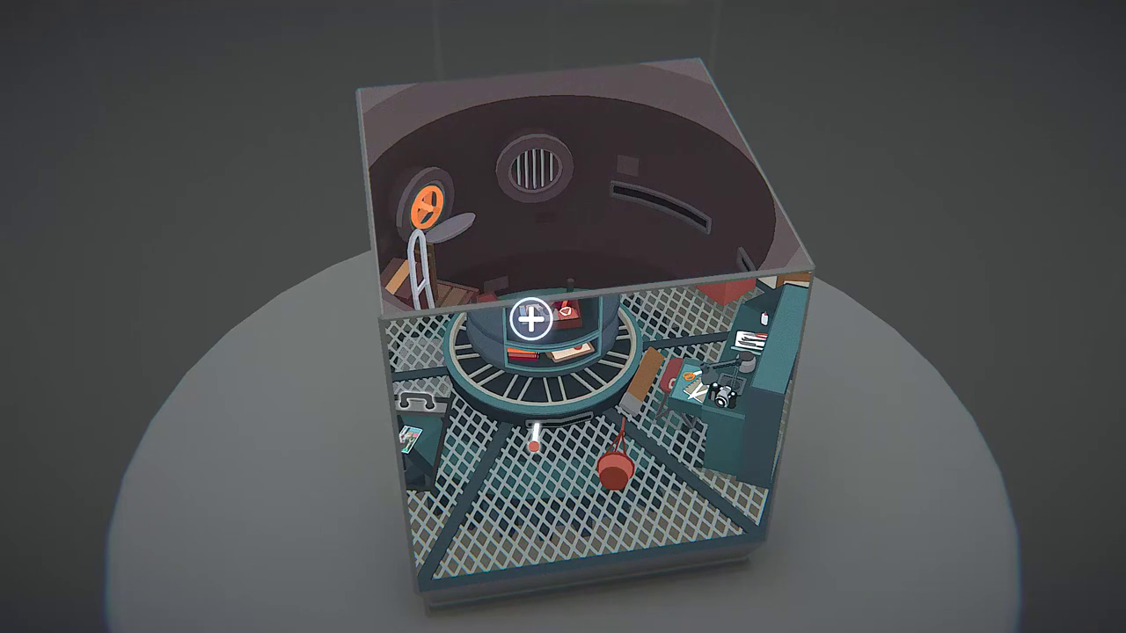
pyautogui.moveTo(518, 227); pyautogui.dragTo(532, 348)
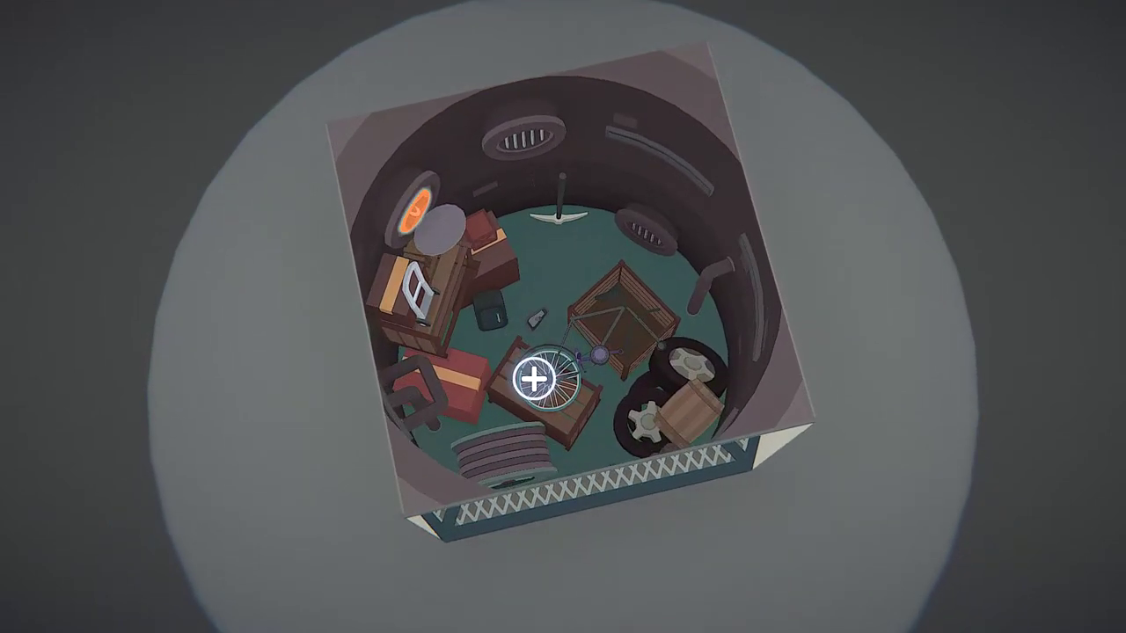
pyautogui.scroll(5, 532, 380)
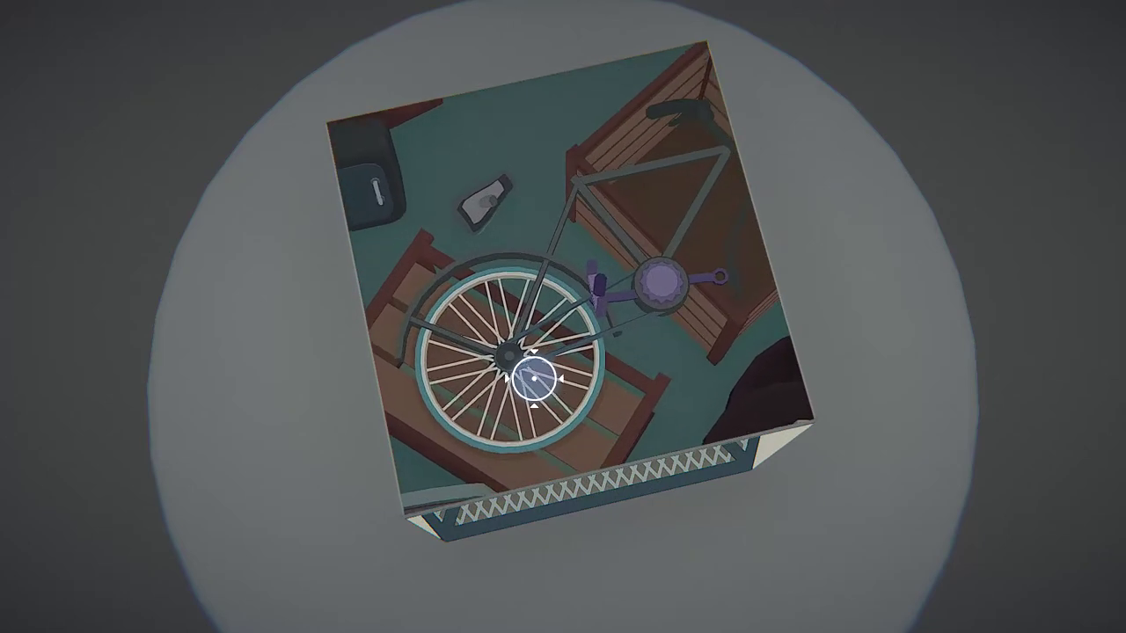
pyautogui.moveTo(532, 380); pyautogui.dragTo(562, 290)
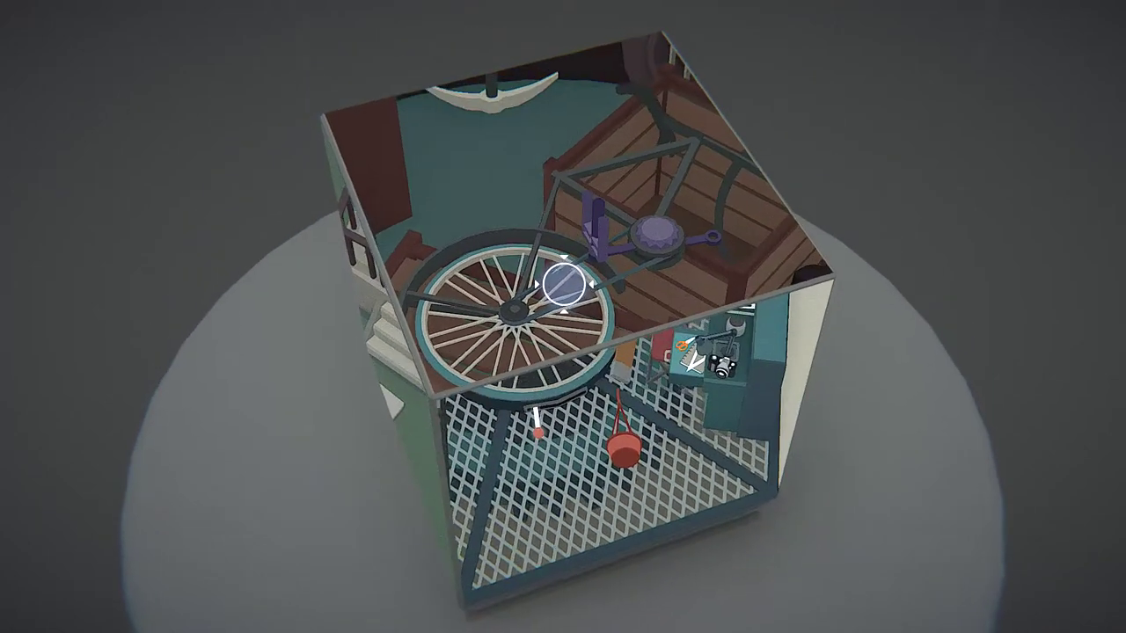
pyautogui.click(562, 291)
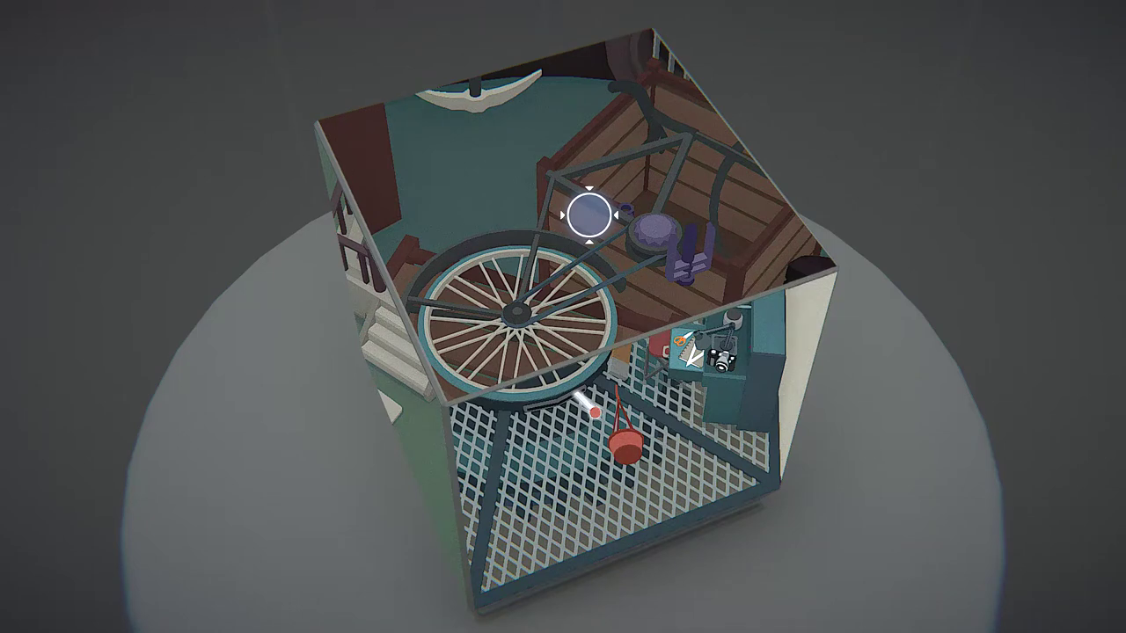
pyautogui.moveTo(589, 216); pyautogui.dragTo(823, 235)
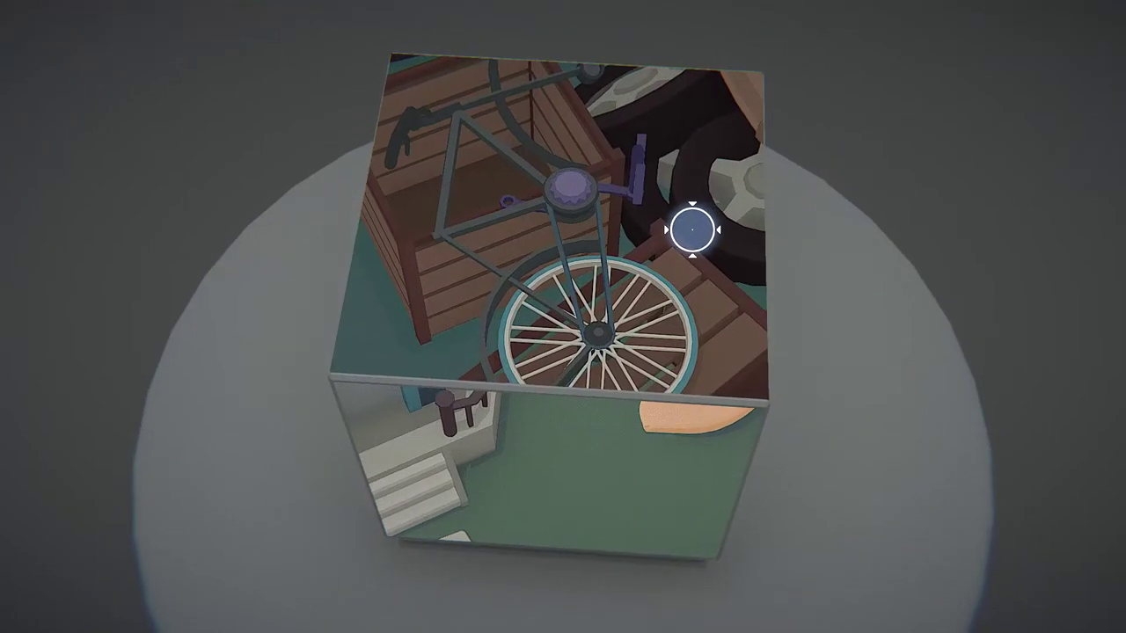
pyautogui.scroll(-5, 693, 230)
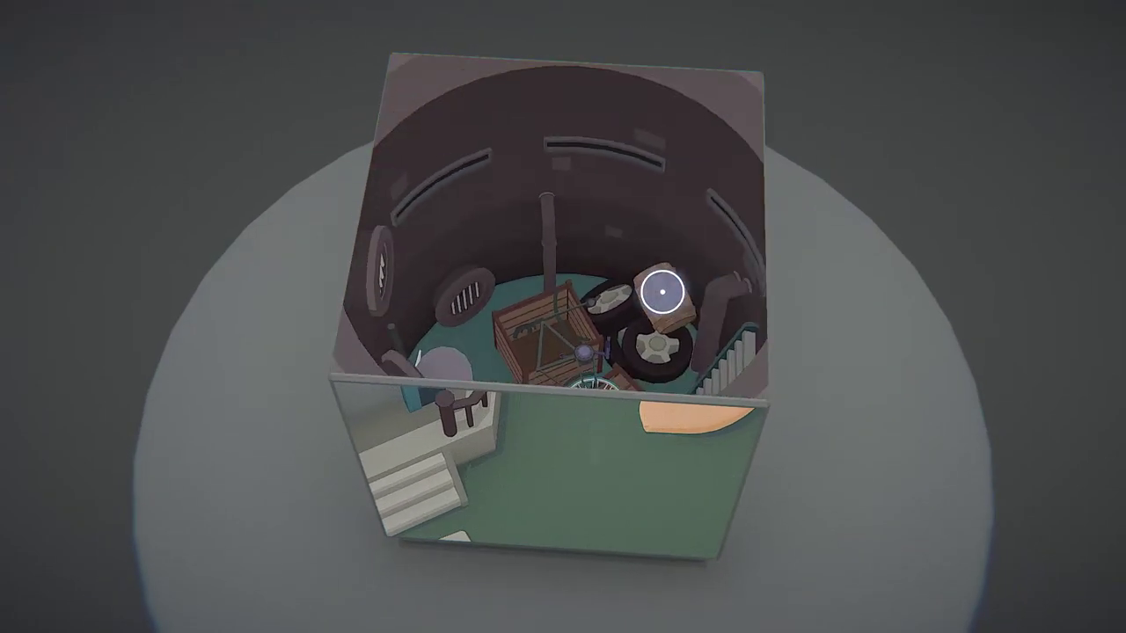
pyautogui.moveTo(408, 279); pyautogui.dragTo(1116, 273)
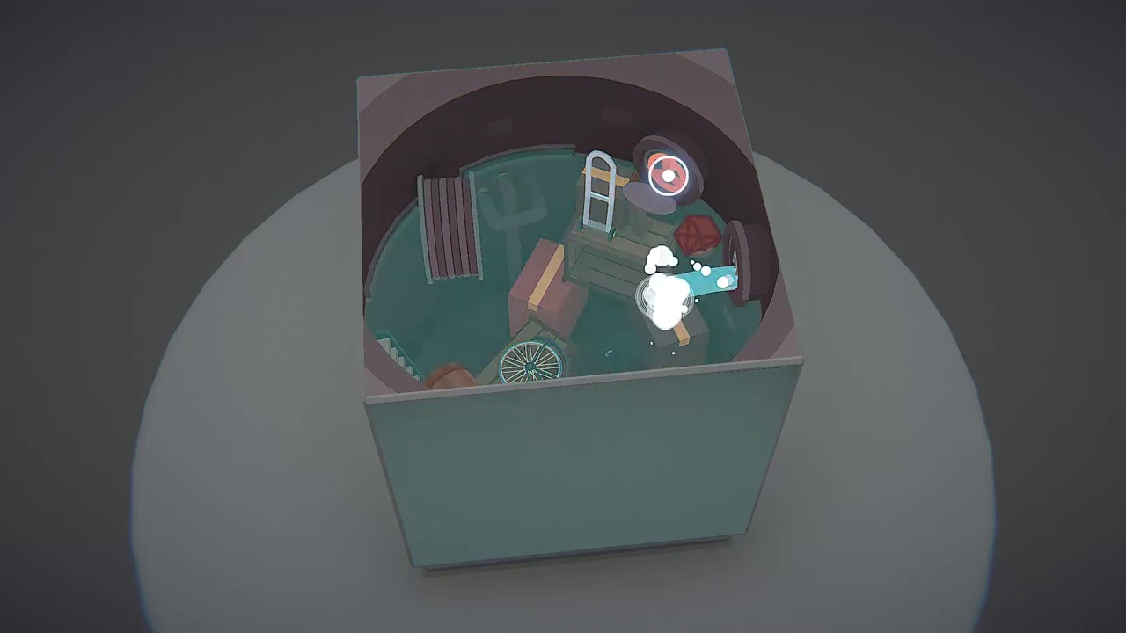
pyautogui.moveTo(563, 317); pyautogui.dragTo(401, 73)
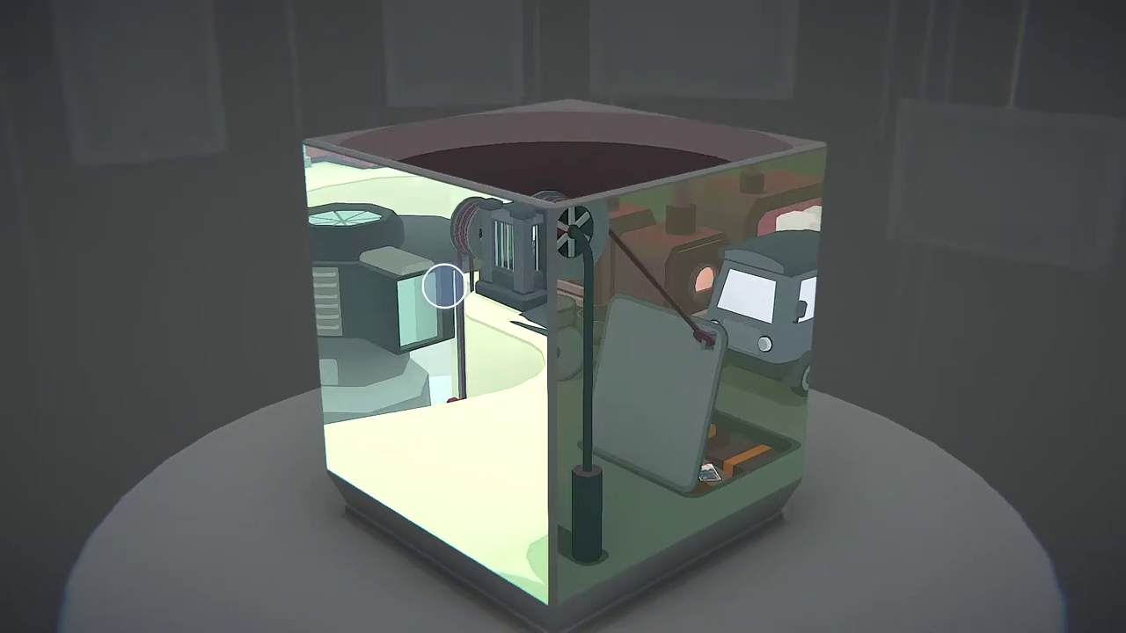
pyautogui.moveTo(448, 290)
pyautogui.mouseDown()
pyautogui.moveTo(352, 314)
pyautogui.moveTo(483, 297)
pyautogui.mouseUp()
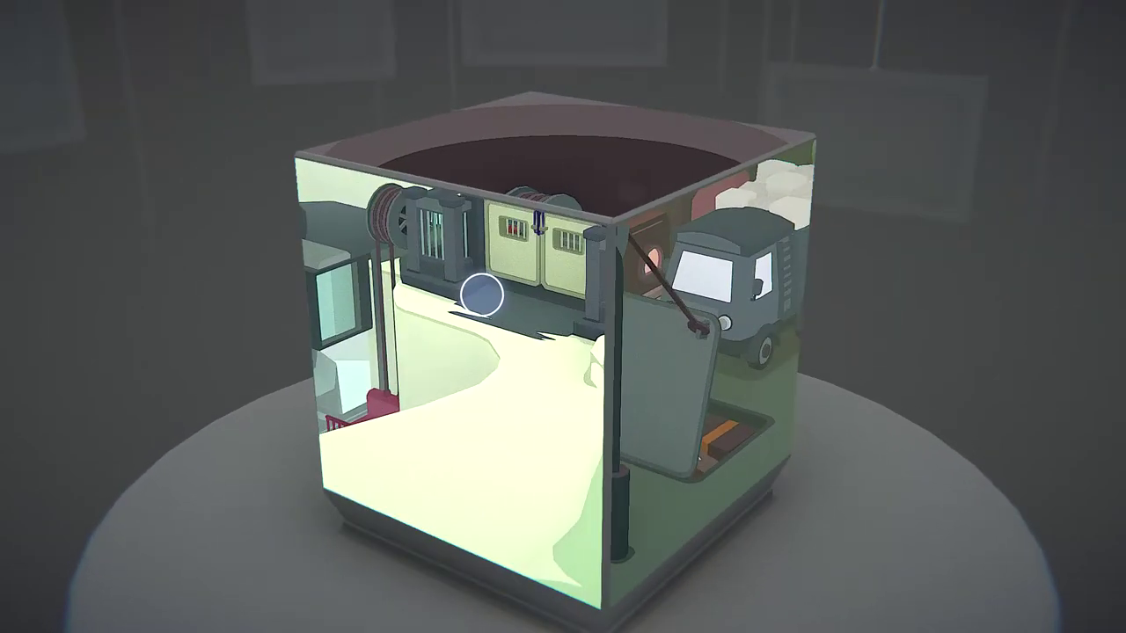
pyautogui.moveTo(482, 297); pyautogui.dragTo(308, 308)
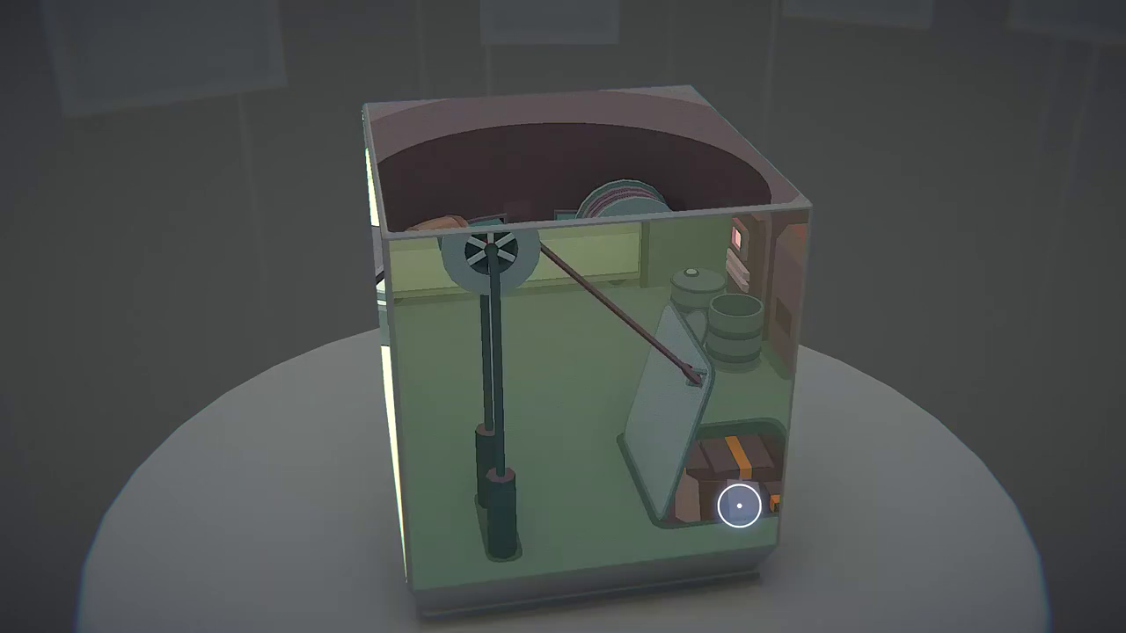
pyautogui.moveTo(739, 506); pyautogui.dragTo(968, 423)
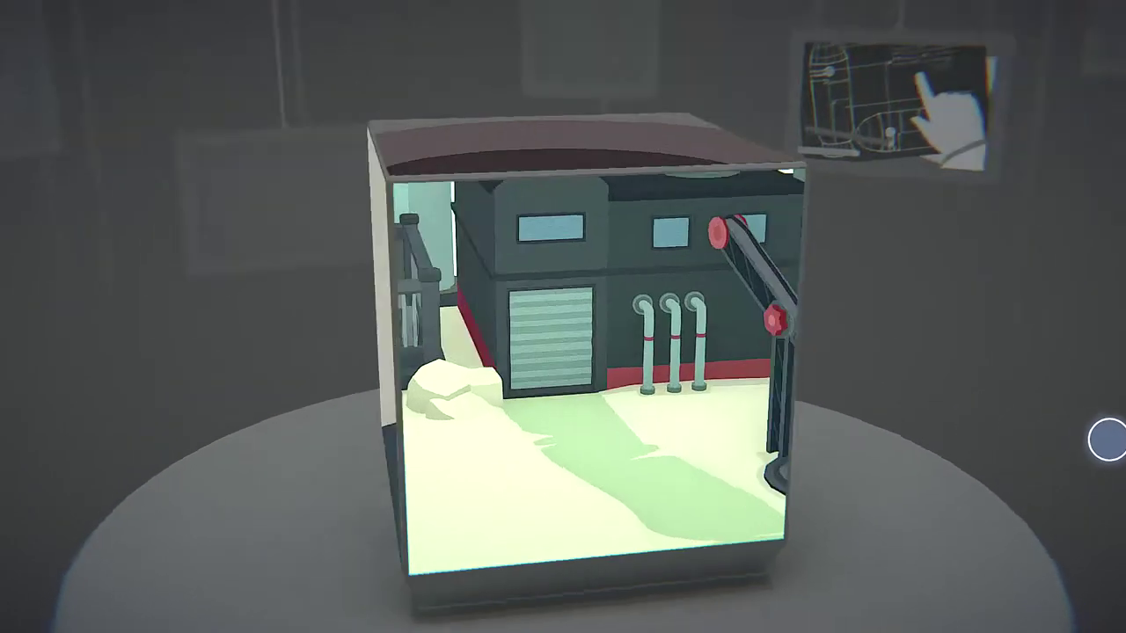
pyautogui.moveTo(1107, 439); pyautogui.dragTo(856, 378)
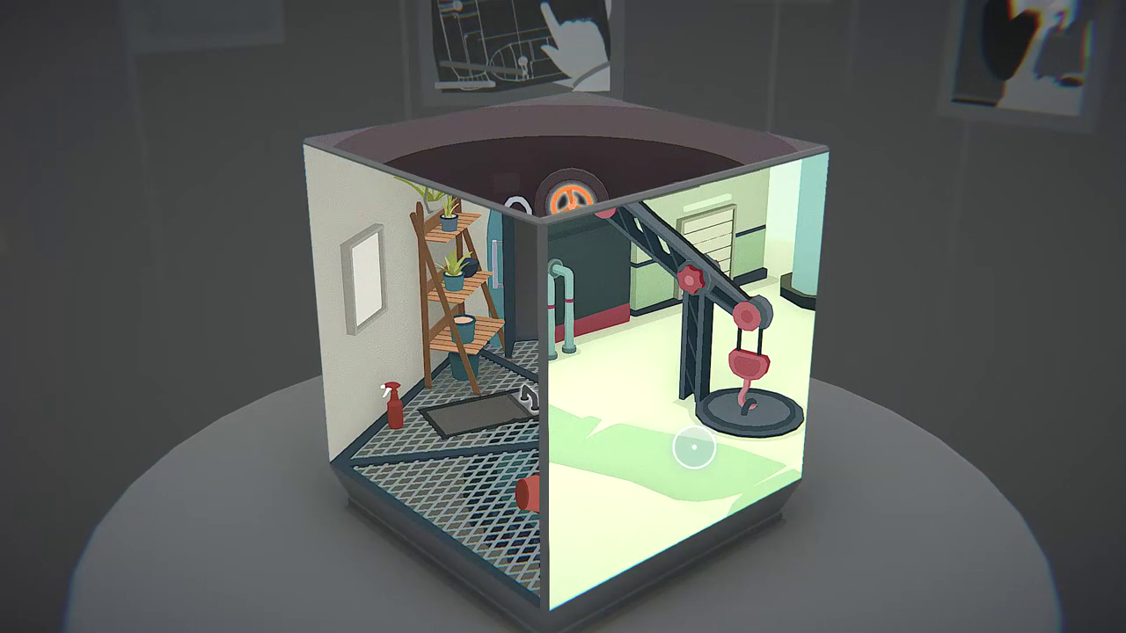
pyautogui.moveTo(693, 447)
pyautogui.mouseDown()
pyautogui.moveTo(289, 452)
pyautogui.moveTo(310, 433)
pyautogui.moveTo(374, 429)
pyautogui.mouseUp()
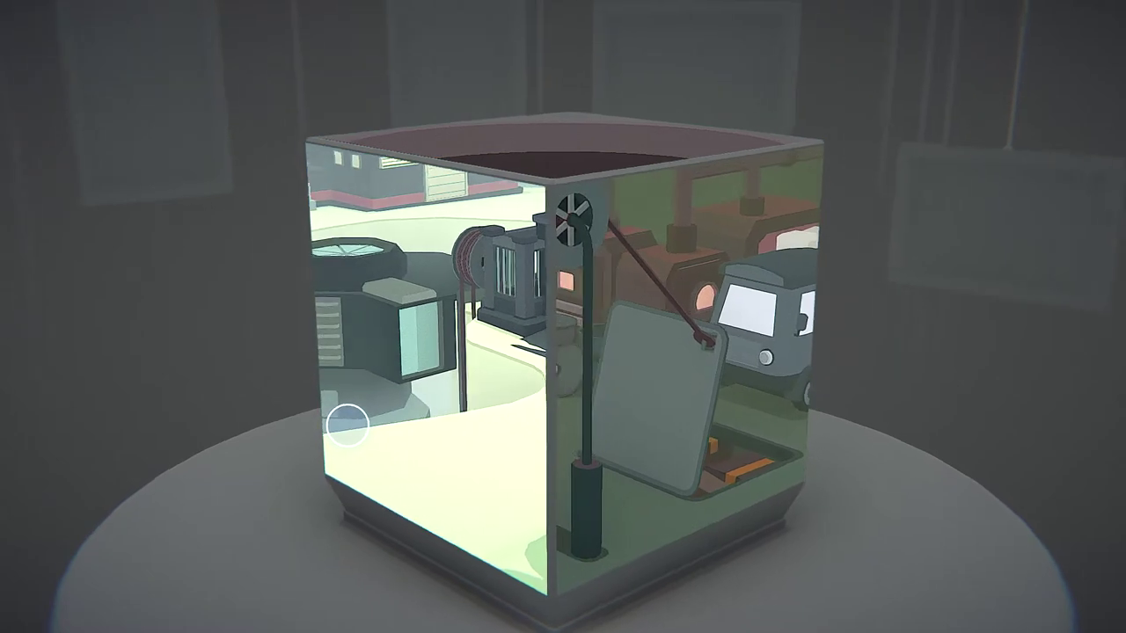
pyautogui.moveTo(348, 424)
pyautogui.mouseDown()
pyautogui.moveTo(756, 424)
pyautogui.moveTo(958, 409)
pyautogui.moveTo(759, 385)
pyautogui.mouseUp()
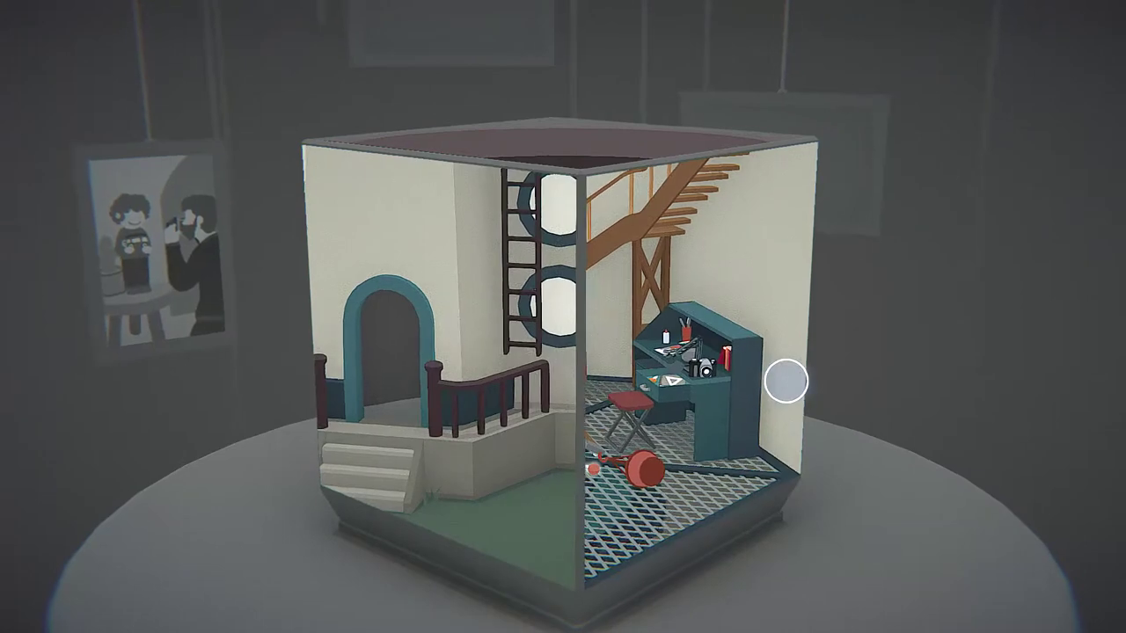
pyautogui.moveTo(758, 384)
pyautogui.mouseDown()
pyautogui.moveTo(892, 390)
pyautogui.moveTo(790, 382)
pyautogui.mouseUp()
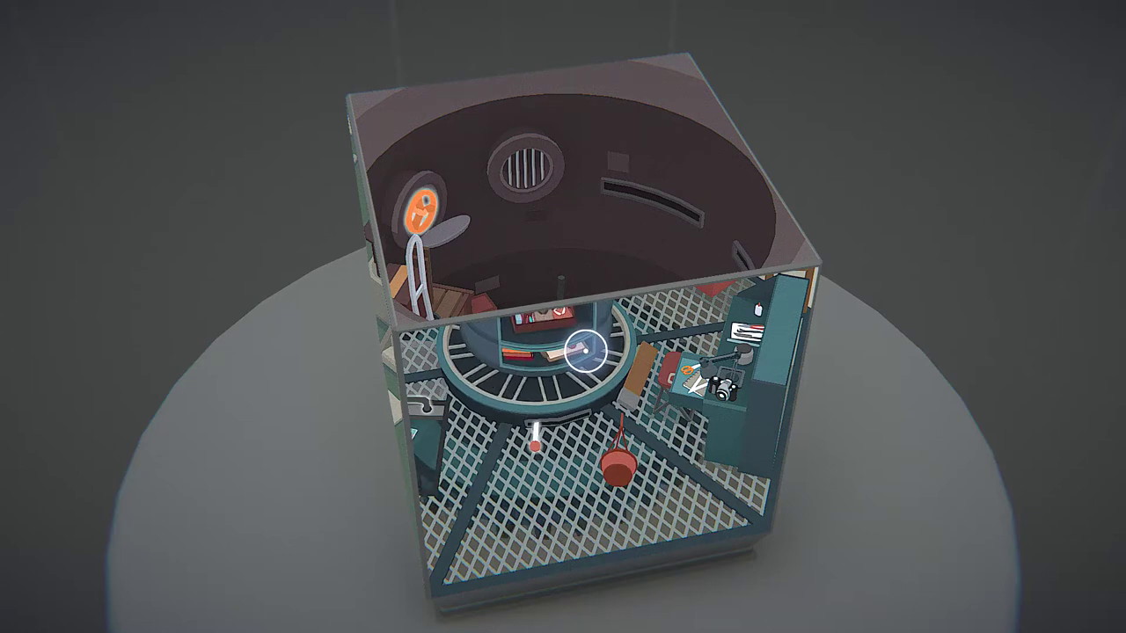
# Activate the round platform, then pull the dome's orange lever to pour water into the pit
pyautogui.click(580, 347)
pyautogui.click(549, 350)
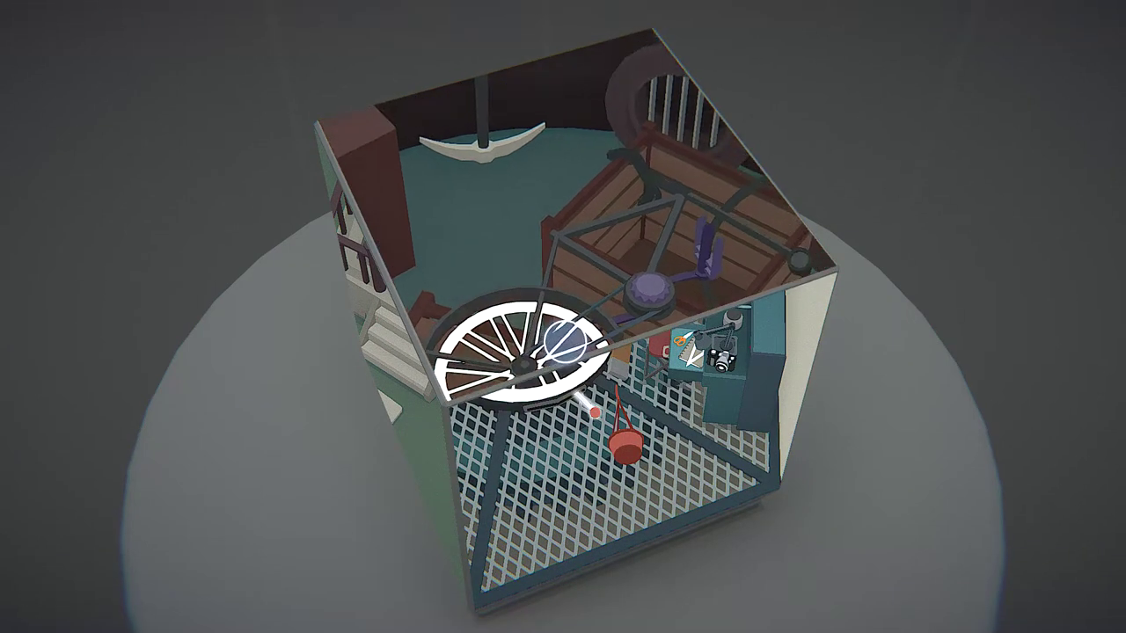
pyautogui.moveTo(567, 341); pyautogui.dragTo(407, 226)
pyautogui.click(408, 226)
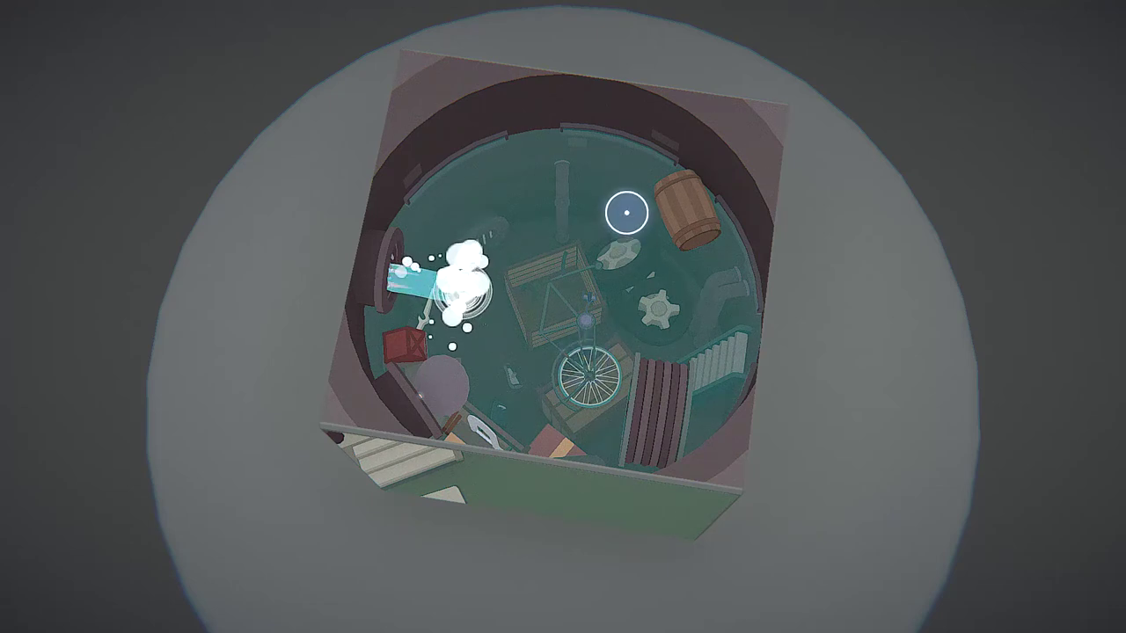
pyautogui.moveTo(541, 352); pyautogui.dragTo(339, 314)
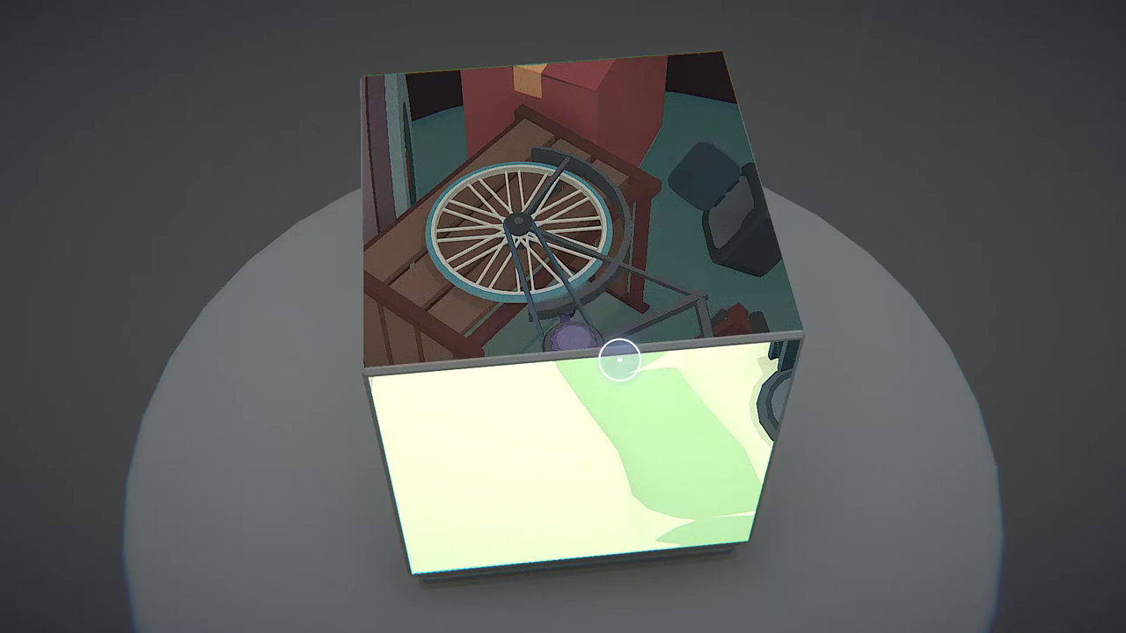
# Rotate to the snowy yard, pull the red-tipped handle and trigger the grated floor spot
pyautogui.moveTo(620, 358)
pyautogui.mouseDown()
pyautogui.moveTo(748, 455)
pyautogui.moveTo(1000, 366)
pyautogui.mouseUp()
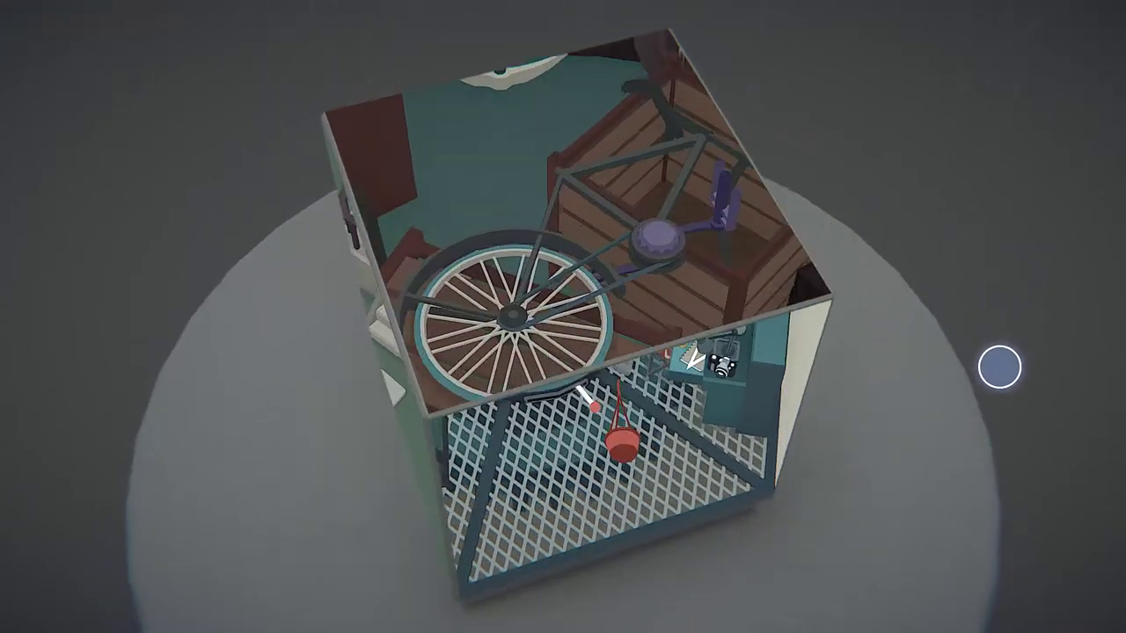
pyautogui.moveTo(1001, 367)
pyautogui.mouseDown()
pyautogui.moveTo(1103, 324)
pyautogui.moveTo(999, 331)
pyautogui.moveTo(582, 273)
pyautogui.mouseUp()
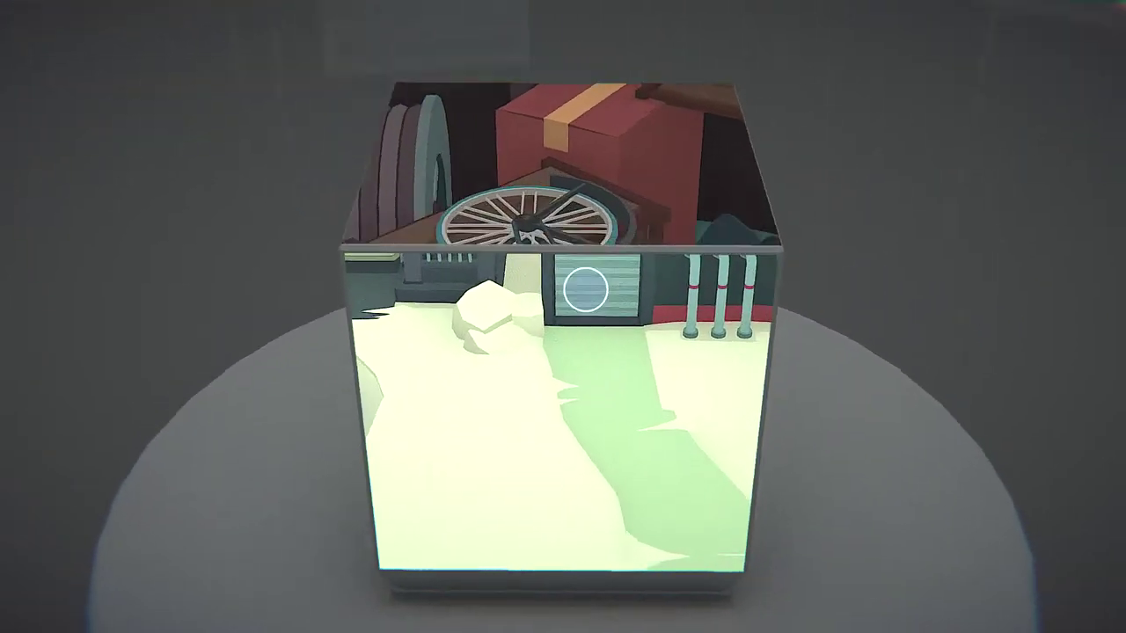
pyautogui.moveTo(583, 273)
pyautogui.mouseDown()
pyautogui.moveTo(792, 359)
pyautogui.moveTo(941, 349)
pyautogui.moveTo(1009, 359)
pyautogui.mouseUp()
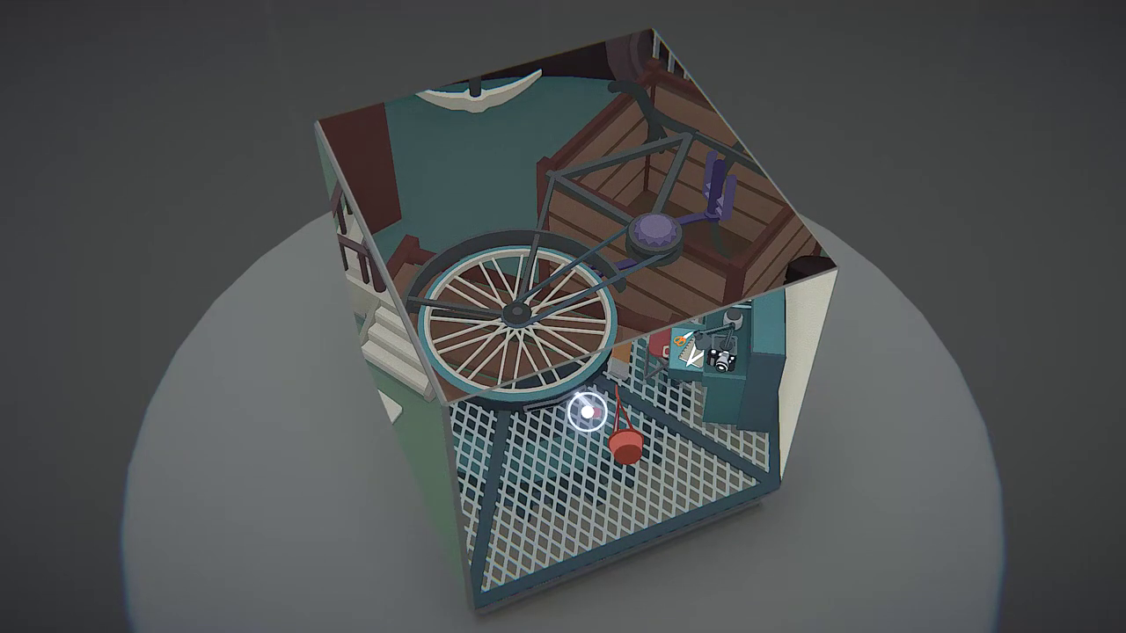
pyautogui.click(587, 411)
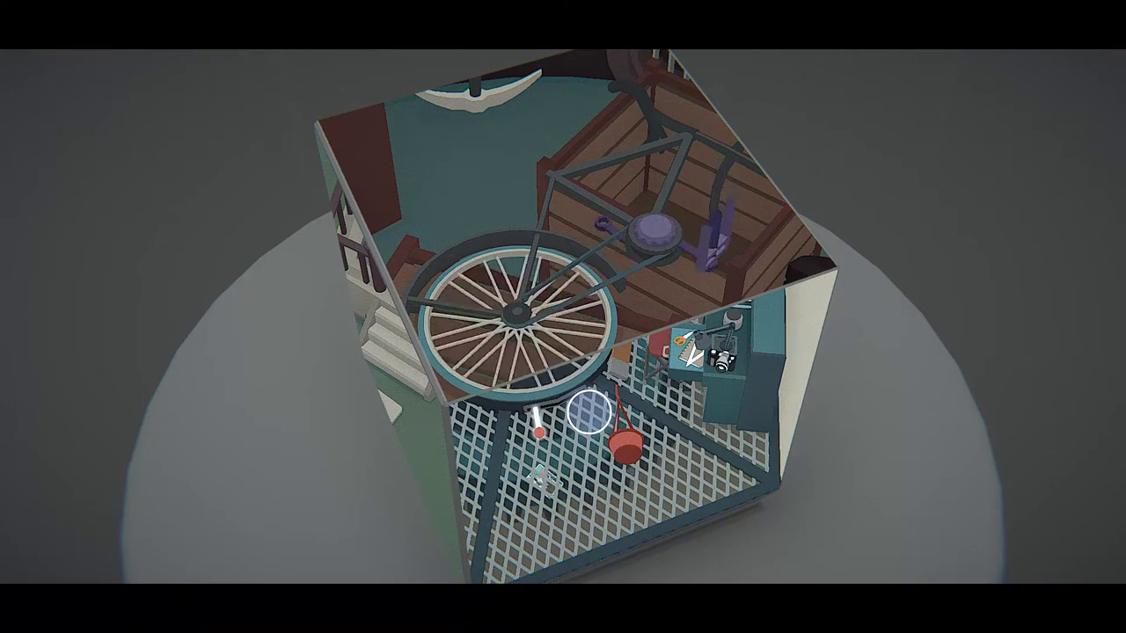
pyautogui.click(532, 429)
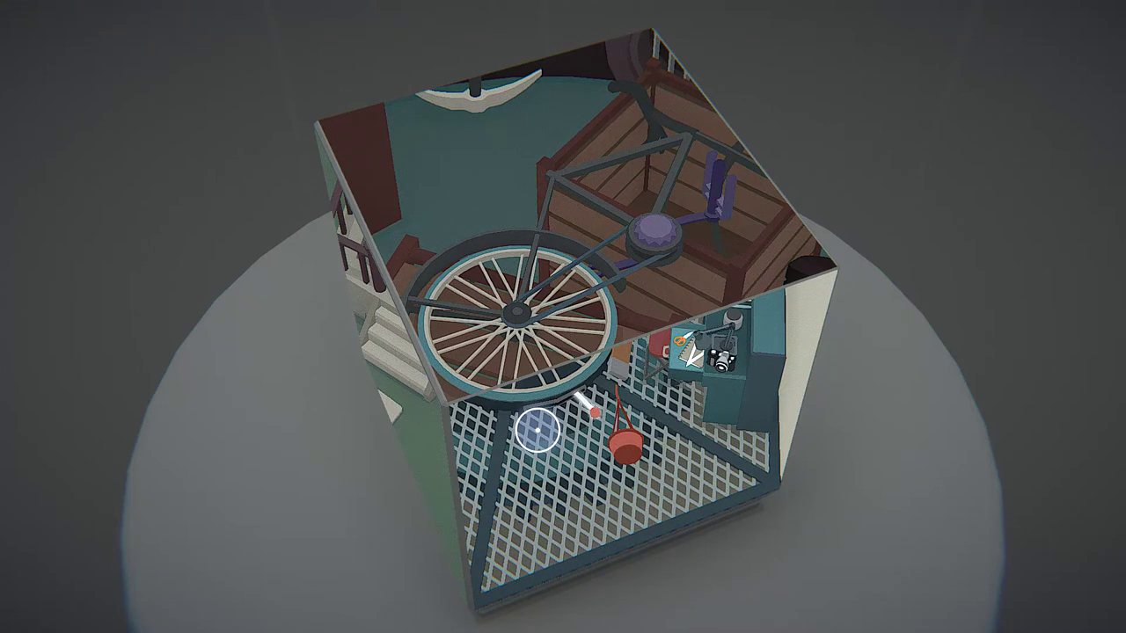
# Drop the red-tipped stick onto the grate, then work the bicycle crank again from above
pyautogui.click(581, 407)
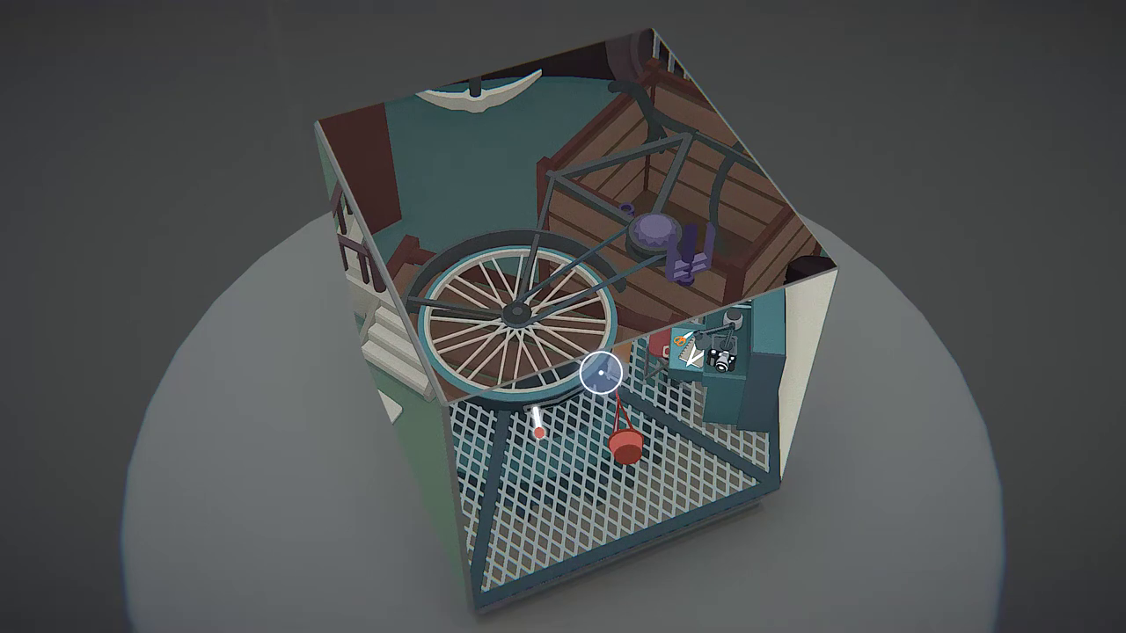
pyautogui.moveTo(581, 408)
pyautogui.mouseDown()
pyautogui.moveTo(685, 299)
pyautogui.moveTo(525, 486)
pyautogui.mouseUp()
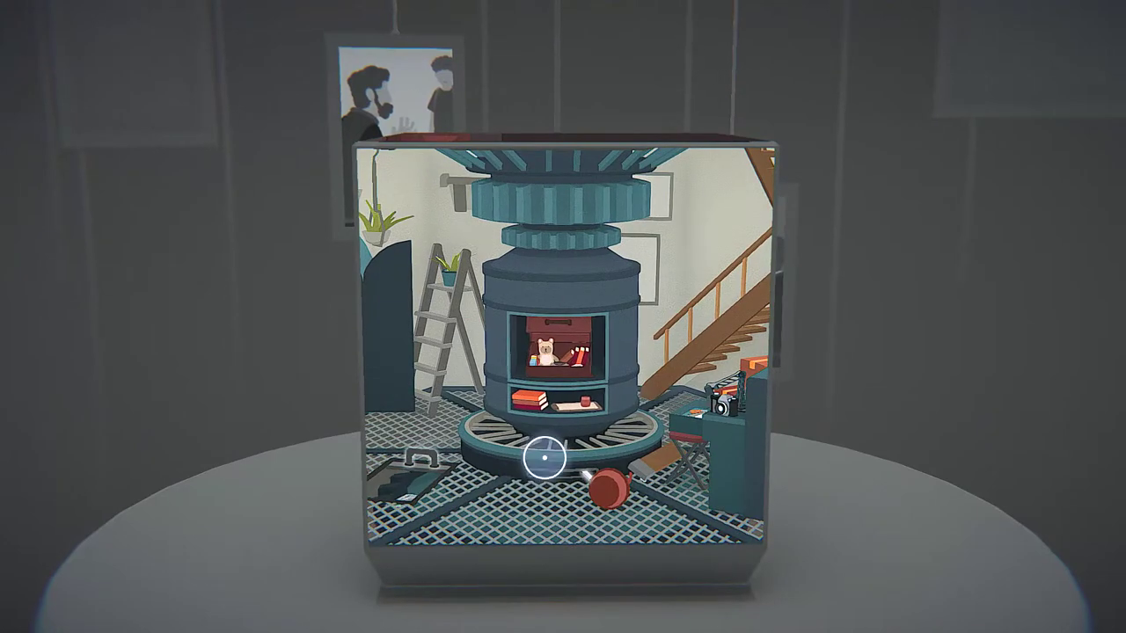
pyautogui.moveTo(572, 380); pyautogui.dragTo(582, 554)
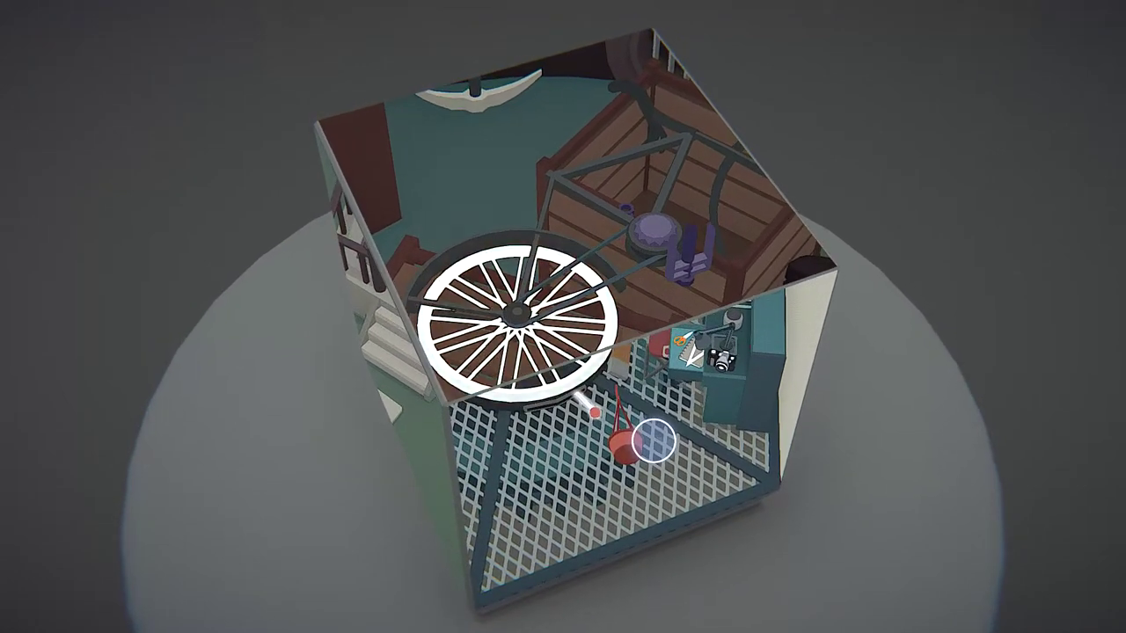
pyautogui.click(580, 405)
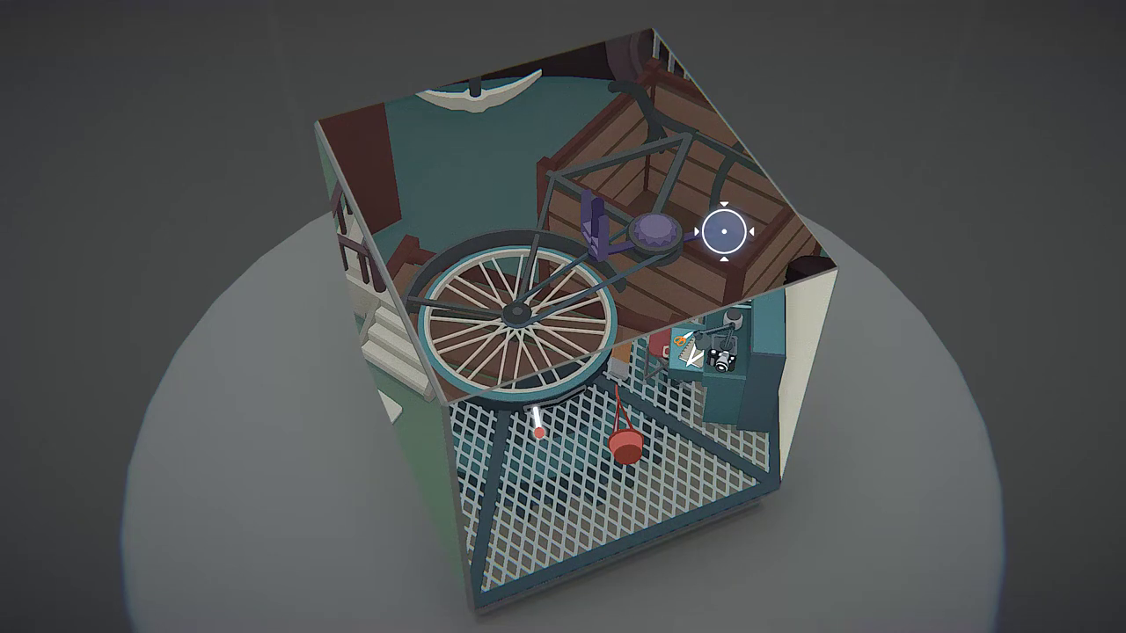
pyautogui.scroll(-5, 713, 230)
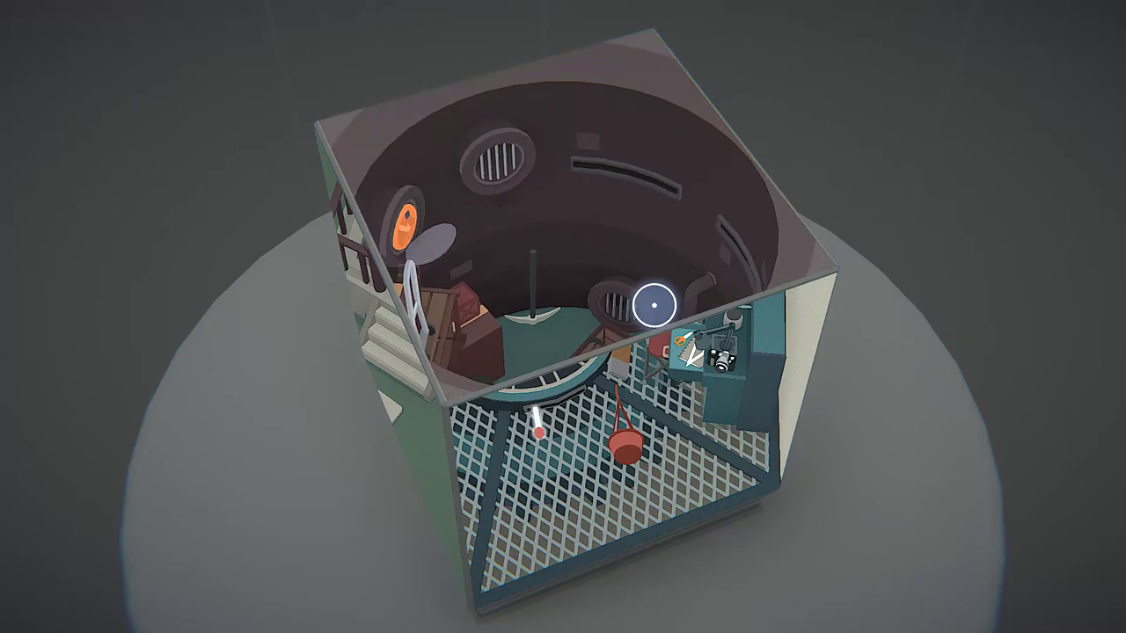
# Look straight down into the cylindrical room, then rotate past the playground to the barred doors
pyautogui.click(512, 352)
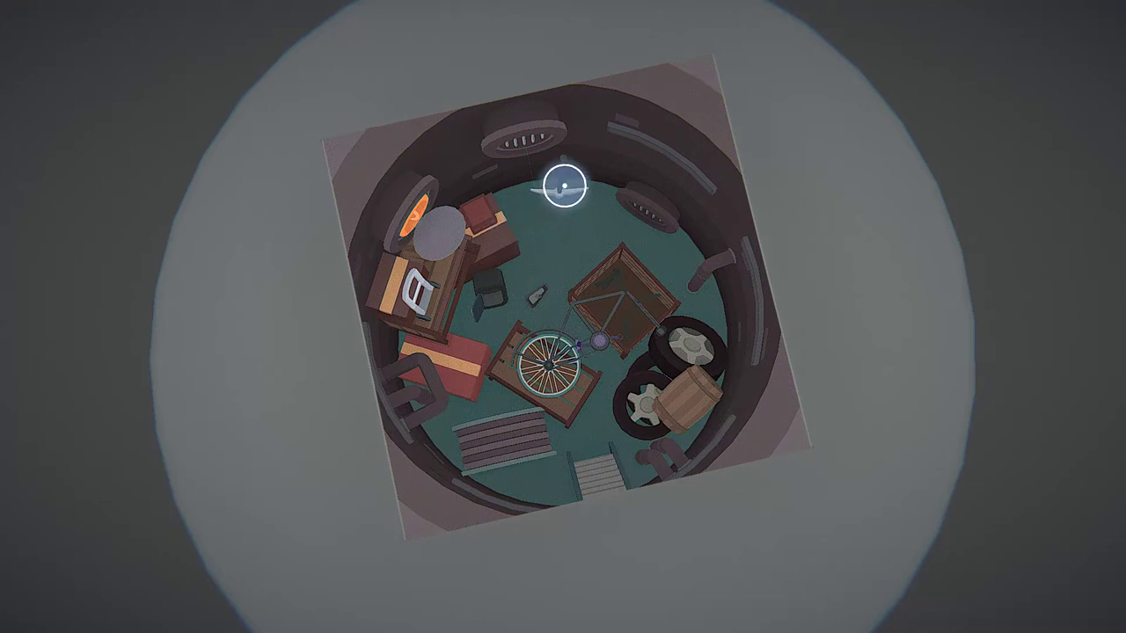
pyautogui.moveTo(503, 225)
pyautogui.mouseDown()
pyautogui.moveTo(524, 88)
pyautogui.moveTo(616, 49)
pyautogui.mouseUp()
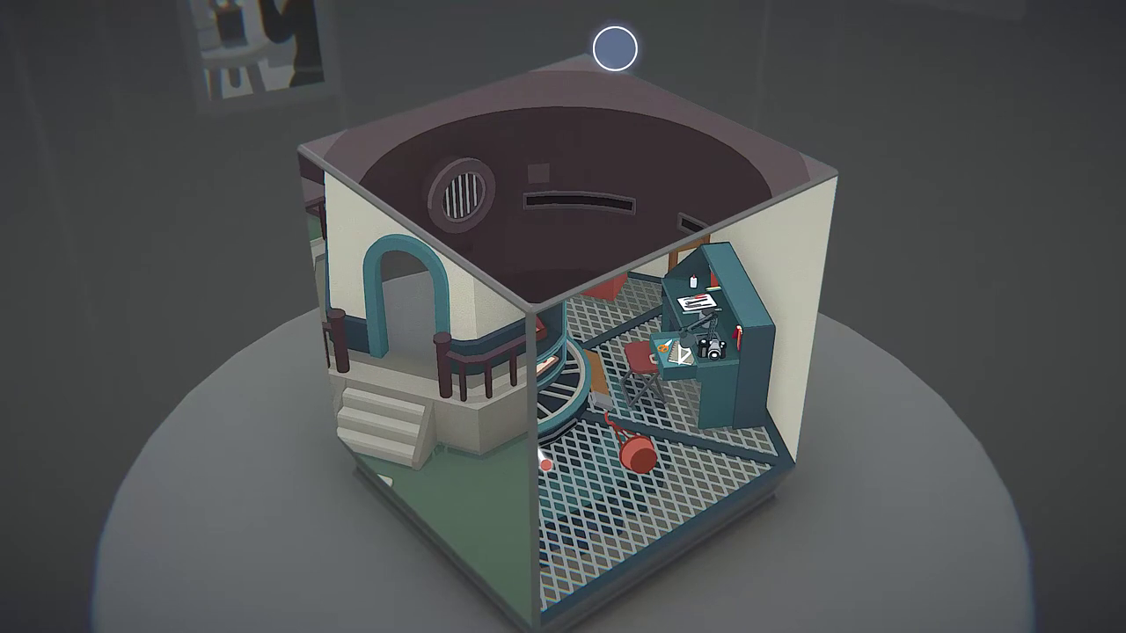
pyautogui.moveTo(616, 49); pyautogui.dragTo(853, 12)
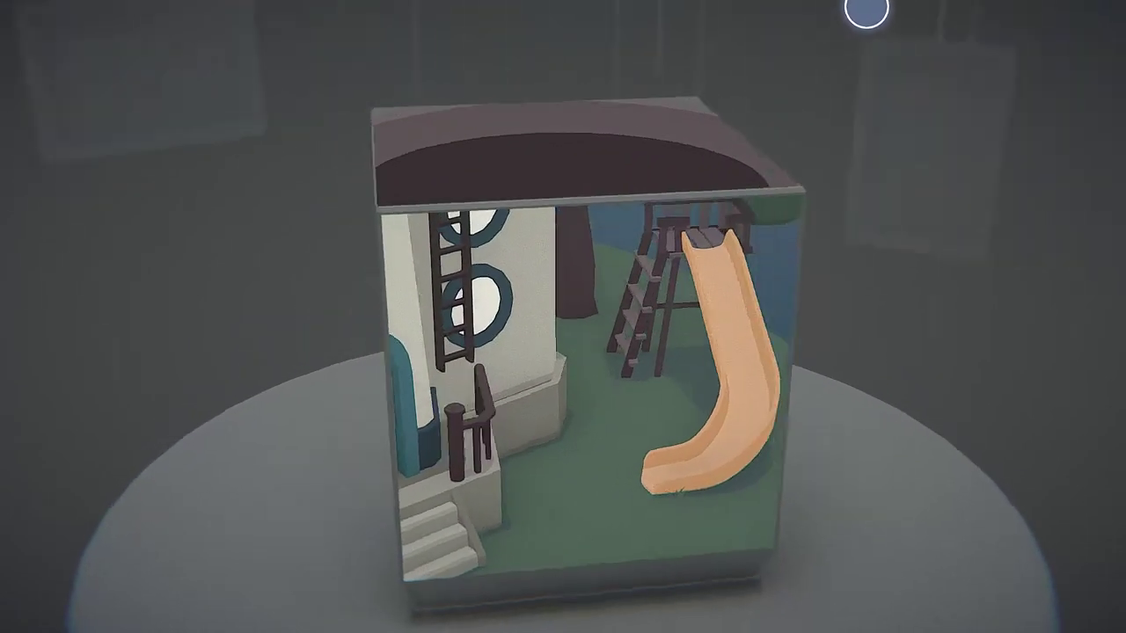
pyautogui.moveTo(853, 12)
pyautogui.mouseDown()
pyautogui.moveTo(1115, 16)
pyautogui.moveTo(883, 40)
pyautogui.mouseUp()
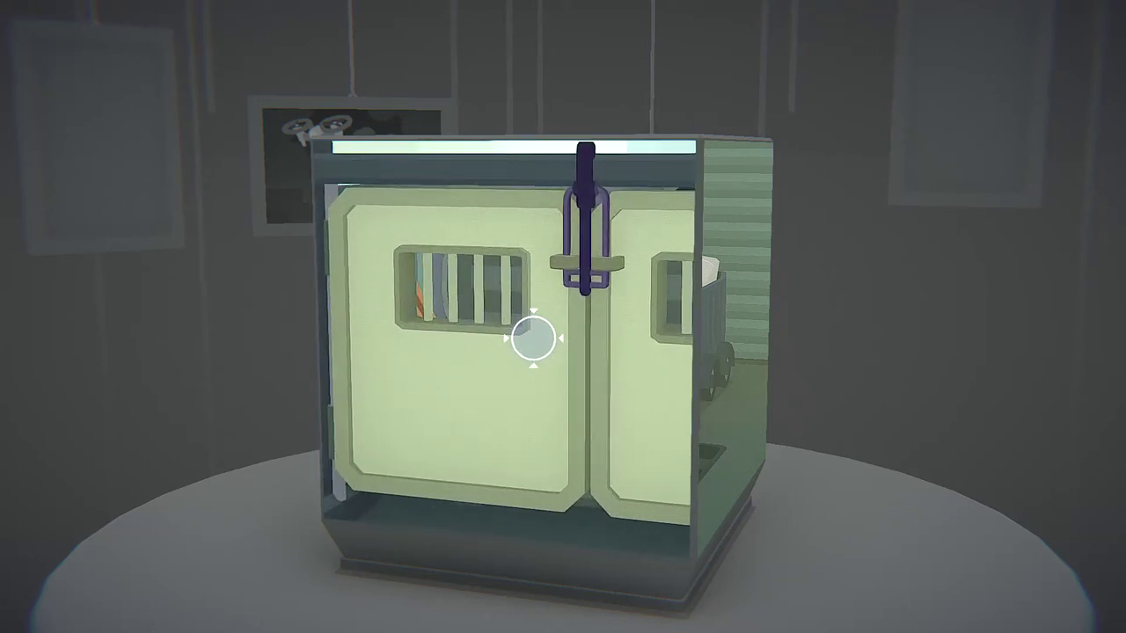
# Zoom in on the bicycle wheel from above, then circle back to the furnace room's teddy bear drum
pyautogui.moveTo(534, 340); pyautogui.dragTo(518, 476)
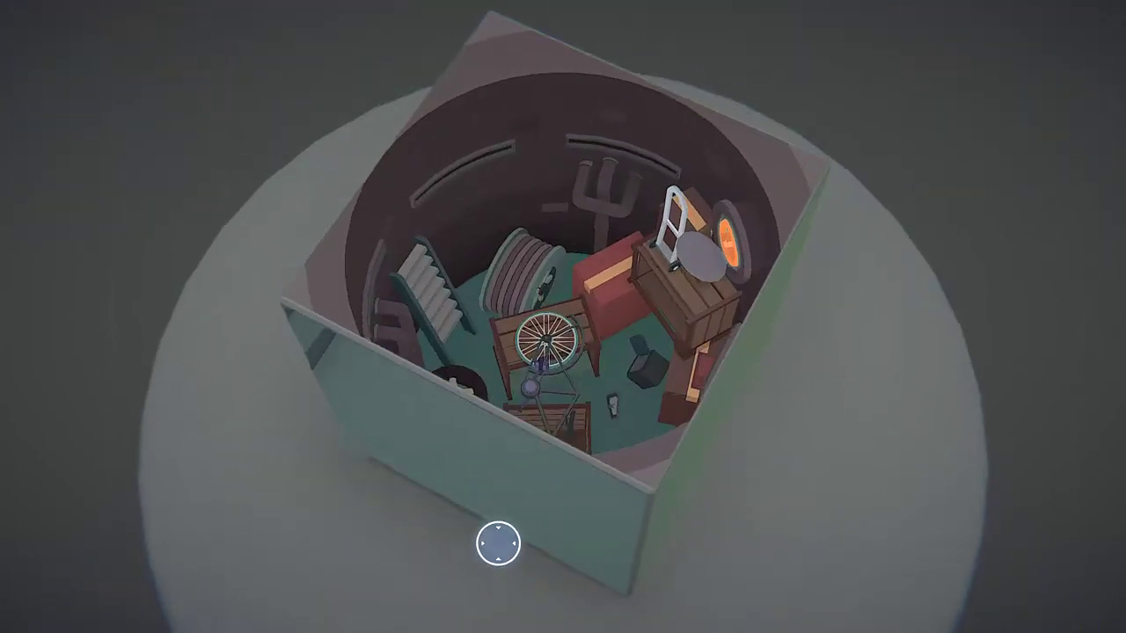
pyautogui.click(548, 330)
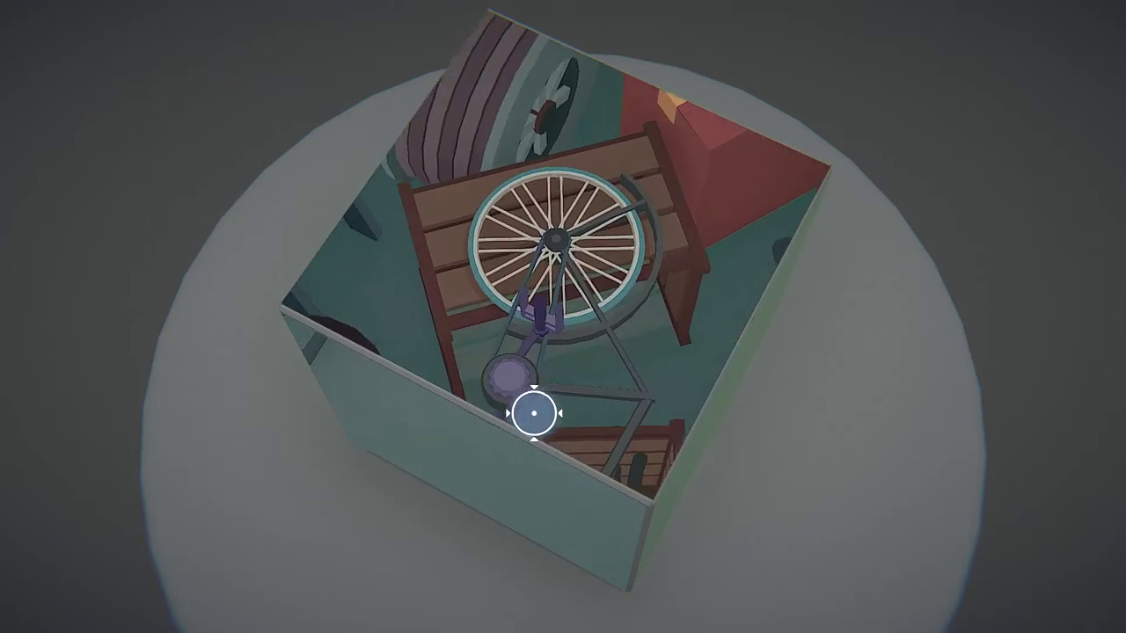
pyautogui.moveTo(534, 412); pyautogui.dragTo(613, 364)
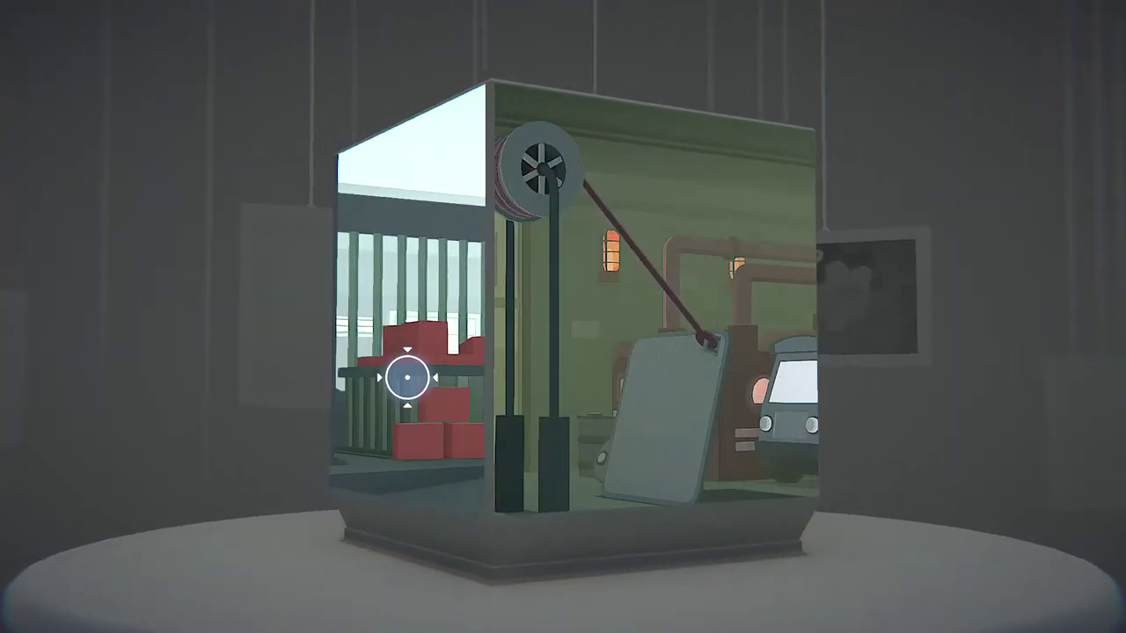
pyautogui.moveTo(645, 388)
pyautogui.mouseDown()
pyautogui.moveTo(502, 420)
pyautogui.moveTo(838, 490)
pyautogui.moveTo(828, 426)
pyautogui.moveTo(1115, 426)
pyautogui.moveTo(1047, 421)
pyautogui.mouseUp()
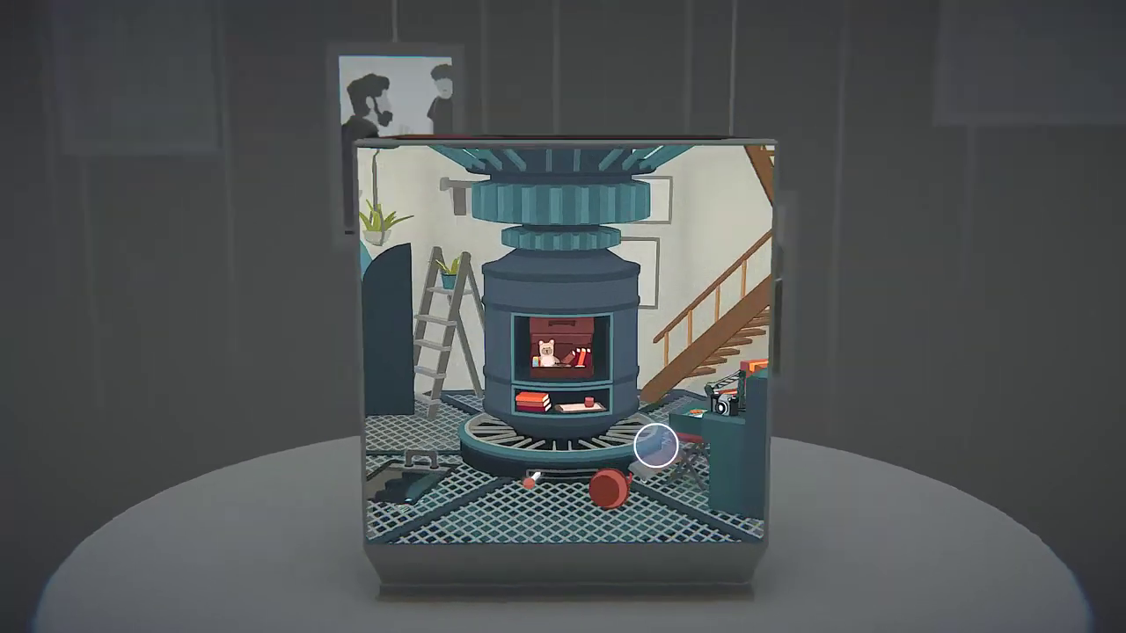
# Align the archway by the tall machine, then rotate to the green pulley room's pole and barrels
pyautogui.moveTo(702, 460)
pyautogui.mouseDown()
pyautogui.moveTo(832, 414)
pyautogui.moveTo(774, 422)
pyautogui.mouseUp()
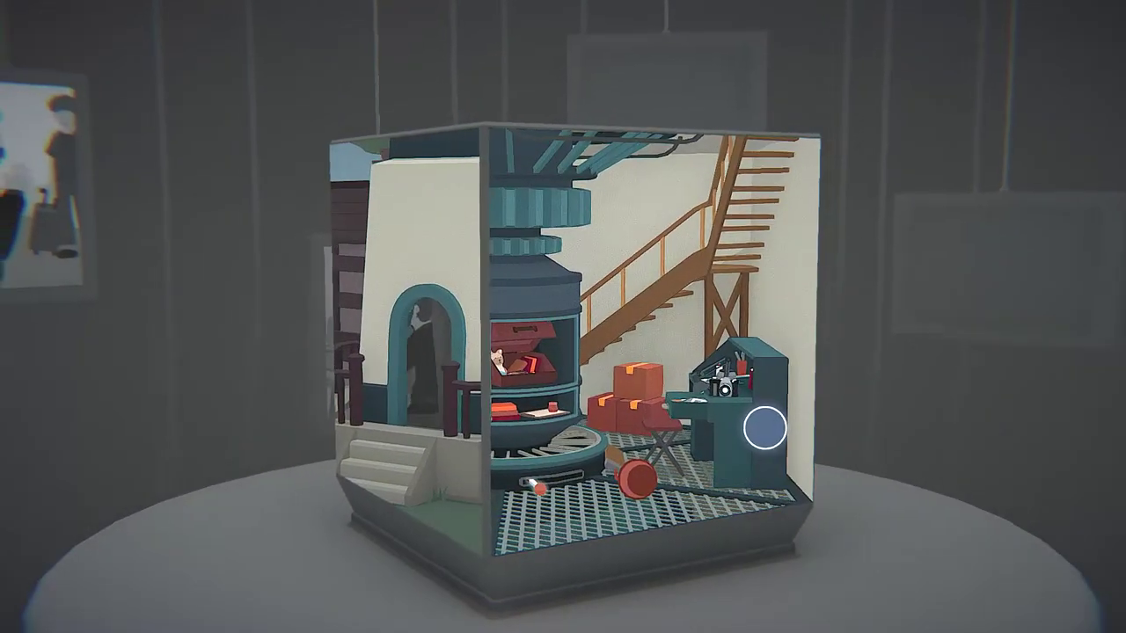
pyautogui.moveTo(764, 430); pyautogui.dragTo(750, 424)
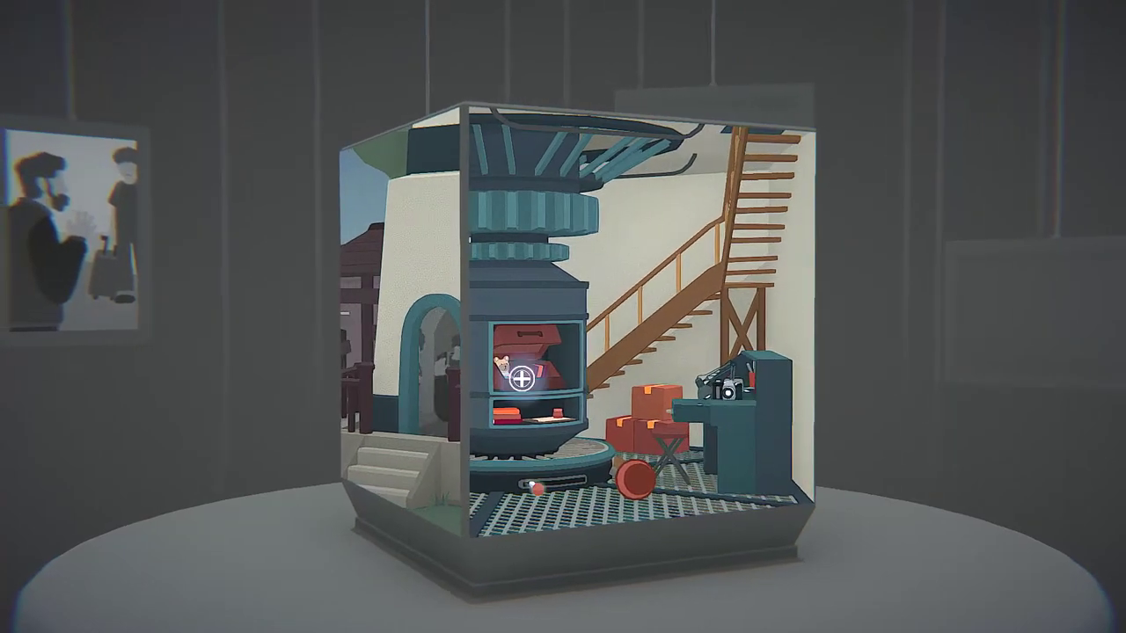
pyautogui.moveTo(415, 370)
pyautogui.mouseDown()
pyautogui.moveTo(525, 391)
pyautogui.moveTo(478, 377)
pyautogui.mouseUp()
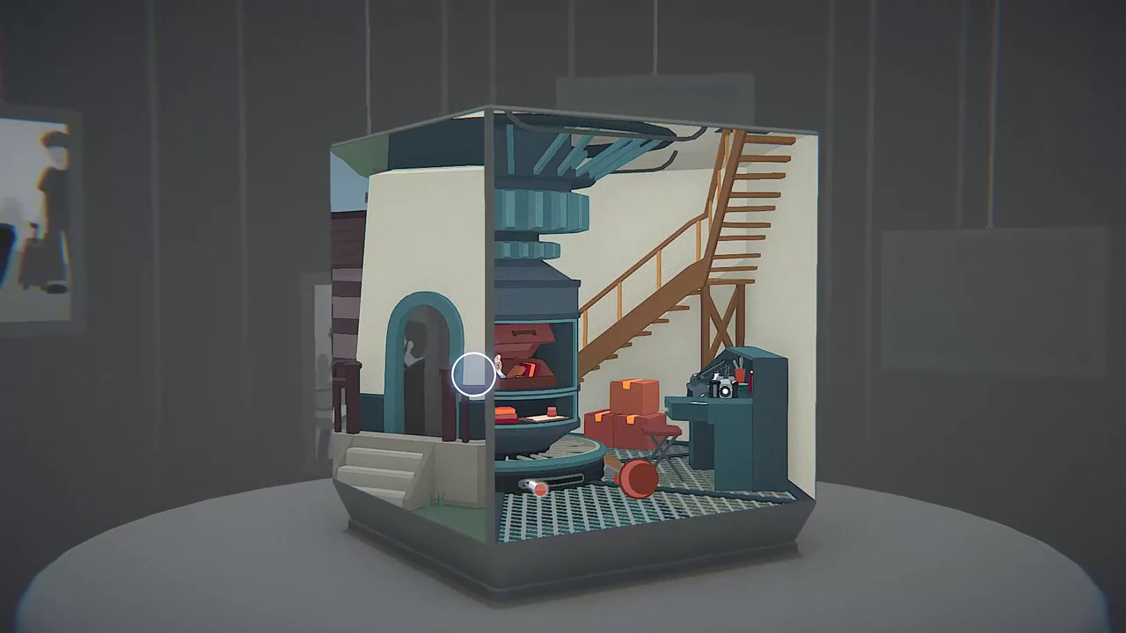
pyautogui.moveTo(478, 376)
pyautogui.mouseDown()
pyautogui.moveTo(520, 372)
pyautogui.moveTo(479, 377)
pyautogui.mouseUp()
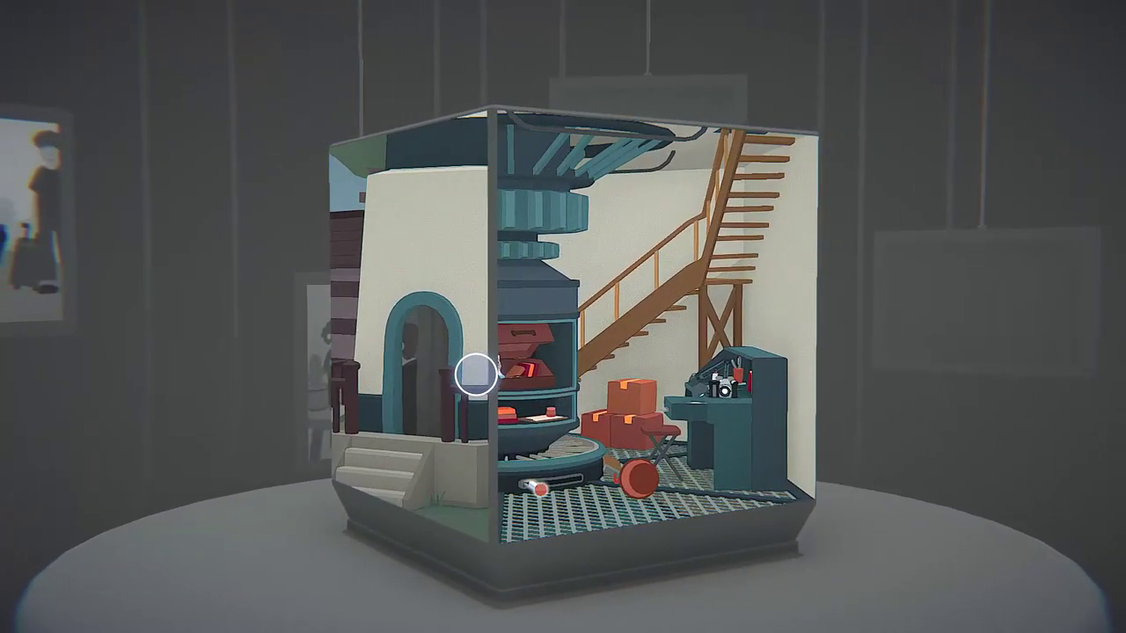
pyautogui.moveTo(473, 376)
pyautogui.mouseDown()
pyautogui.moveTo(465, 371)
pyautogui.moveTo(472, 383)
pyautogui.mouseUp()
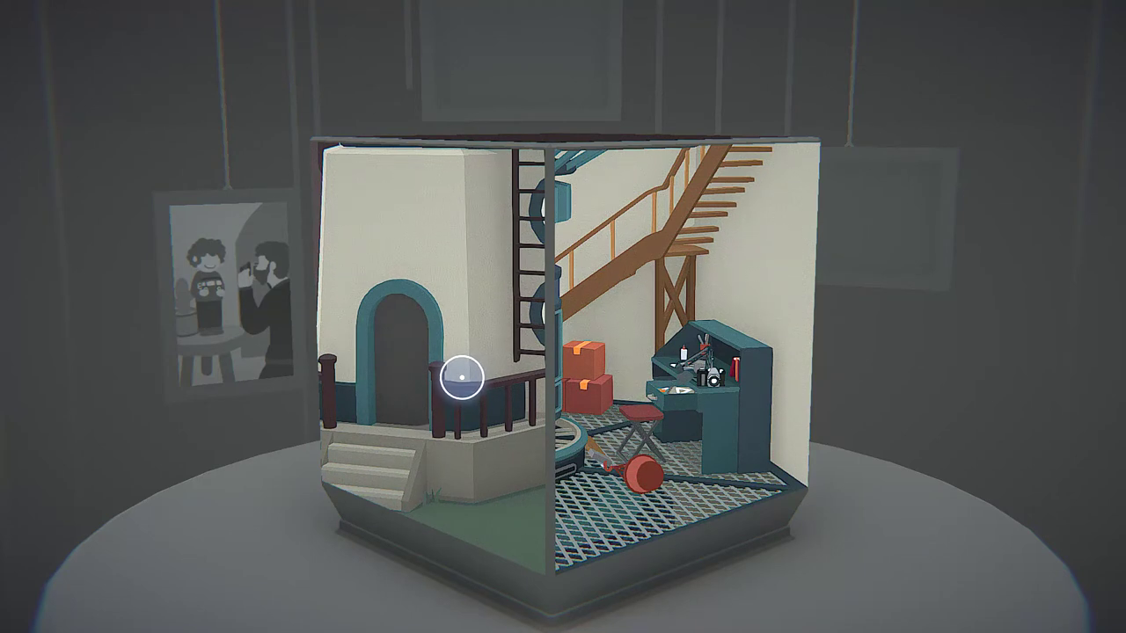
pyautogui.moveTo(461, 378)
pyautogui.mouseDown()
pyautogui.moveTo(651, 378)
pyautogui.moveTo(972, 411)
pyautogui.mouseUp()
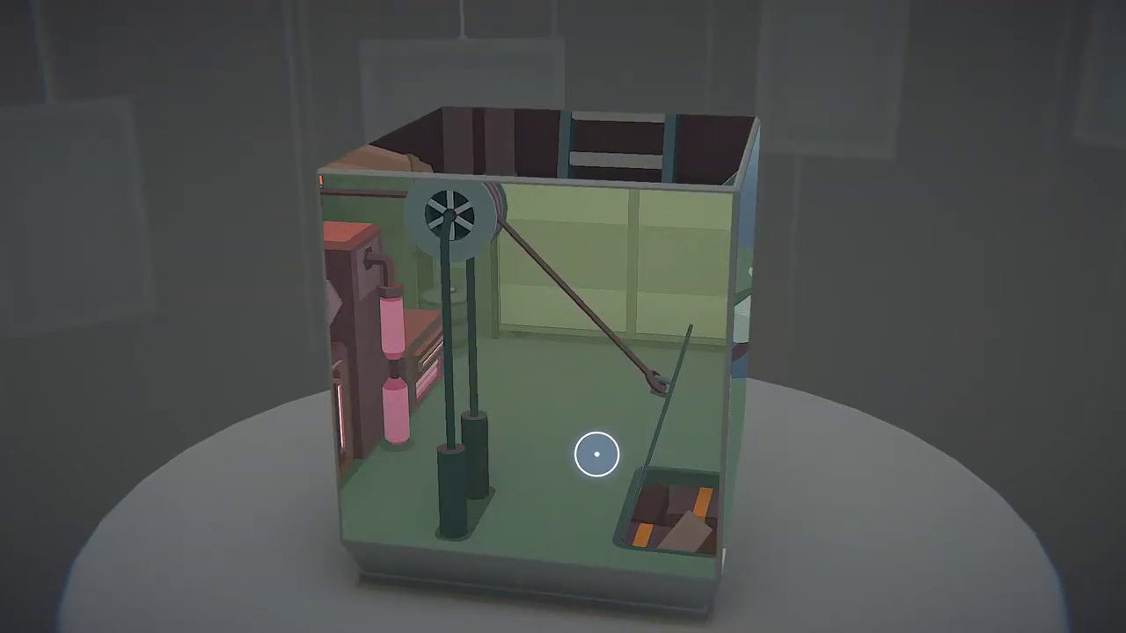
pyautogui.moveTo(599, 455)
pyautogui.mouseDown()
pyautogui.moveTo(670, 460)
pyautogui.moveTo(648, 535)
pyautogui.mouseUp()
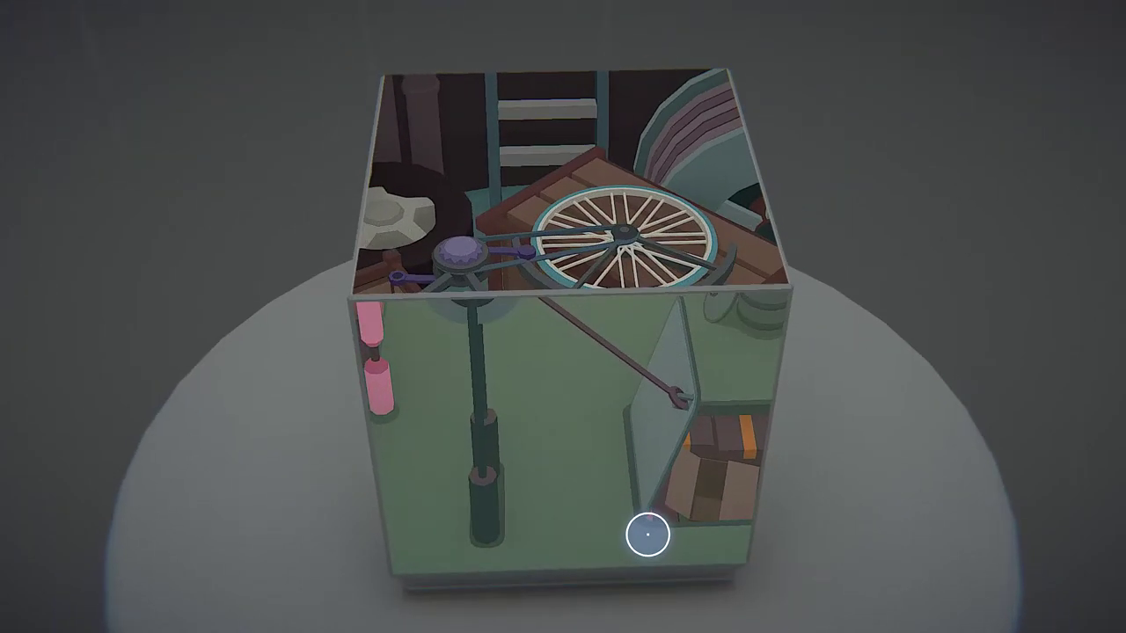
# Tilt the cube top-down over the bicycle, use the red crane boxes, then orbit to the truck corner
pyautogui.moveTo(553, 167)
pyautogui.mouseDown()
pyautogui.moveTo(537, 405)
pyautogui.moveTo(705, 503)
pyautogui.moveTo(731, 513)
pyautogui.moveTo(912, 457)
pyautogui.moveTo(970, 380)
pyautogui.mouseUp()
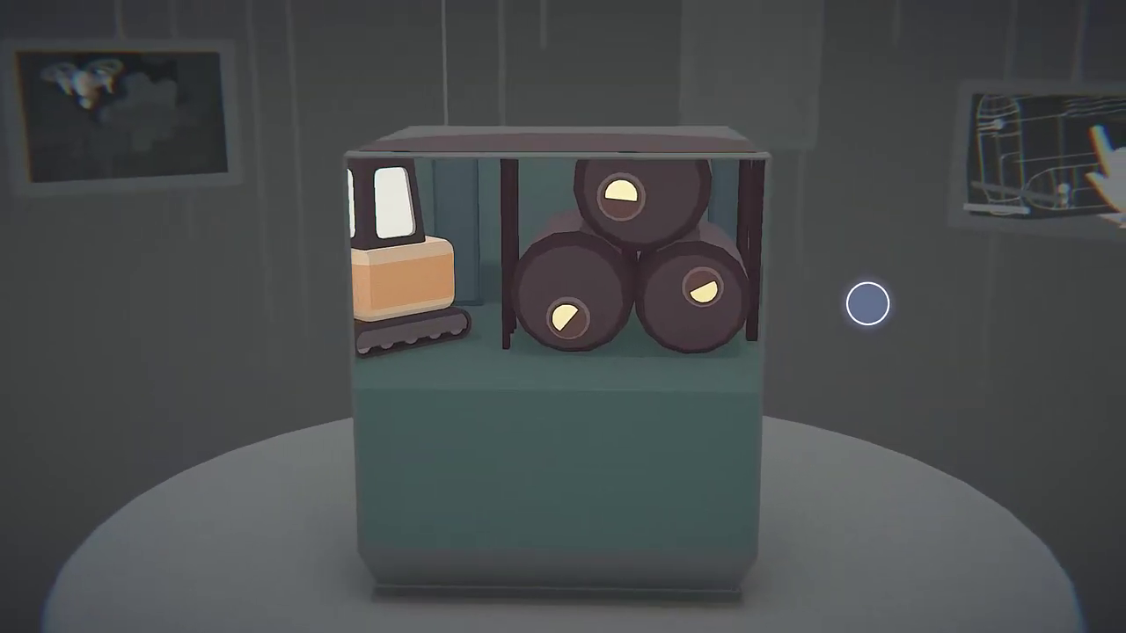
pyautogui.moveTo(911, 431); pyautogui.dragTo(863, 574)
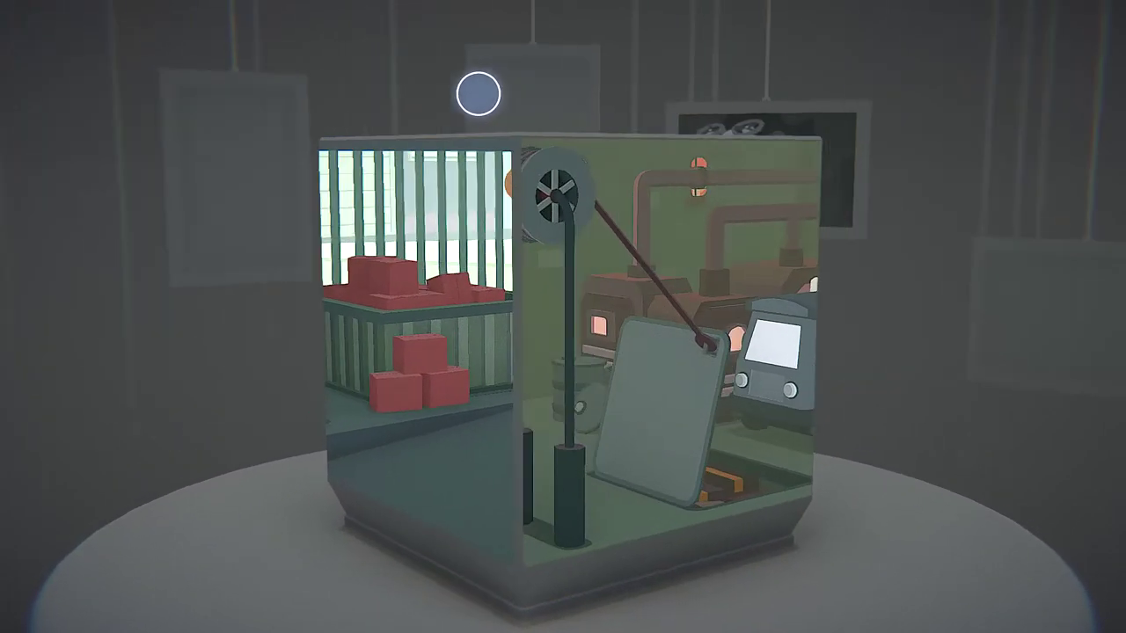
pyautogui.click(427, 286)
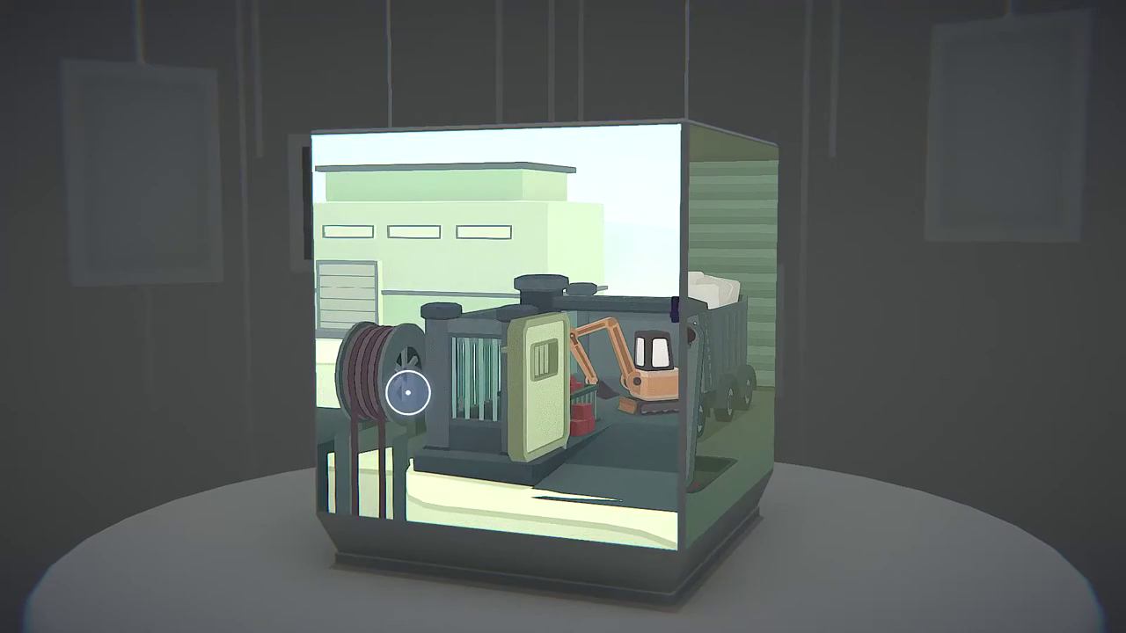
pyautogui.moveTo(407, 393); pyautogui.dragTo(321, 466)
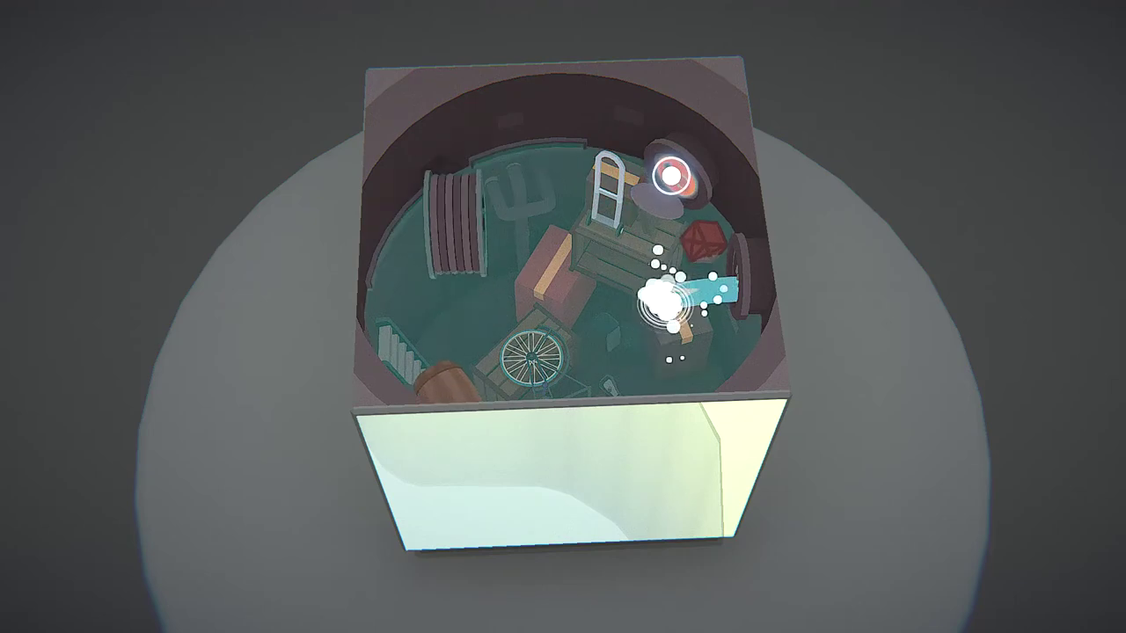
# Orbit from the top-down view to a side view and activate the pulley lift
pyautogui.moveTo(672, 176); pyautogui.dragTo(519, 38)
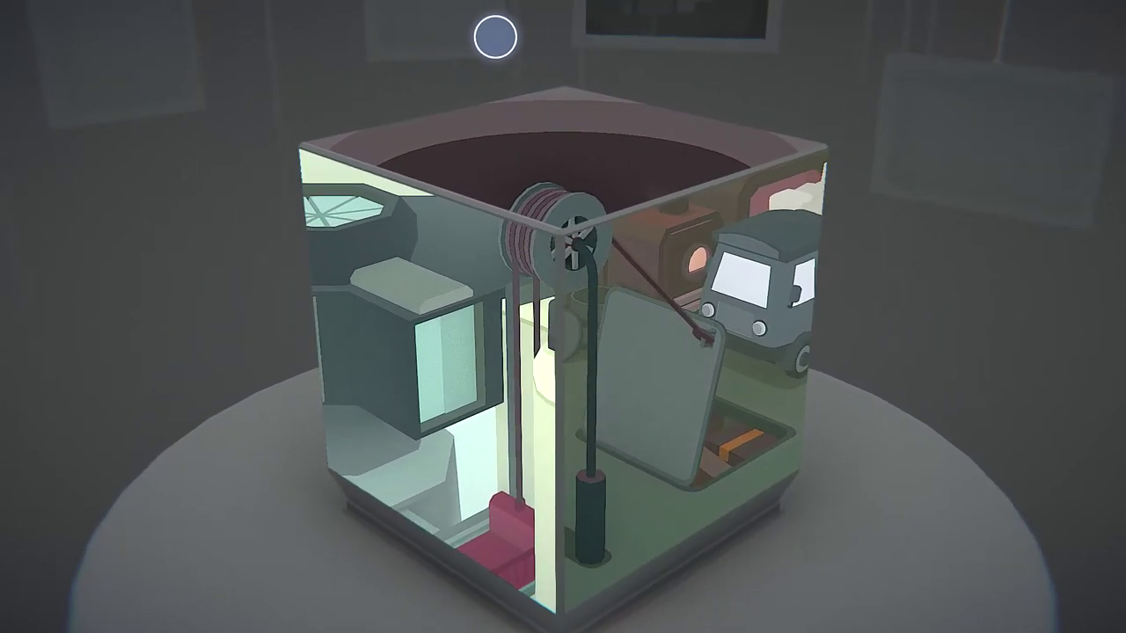
pyautogui.click(498, 36)
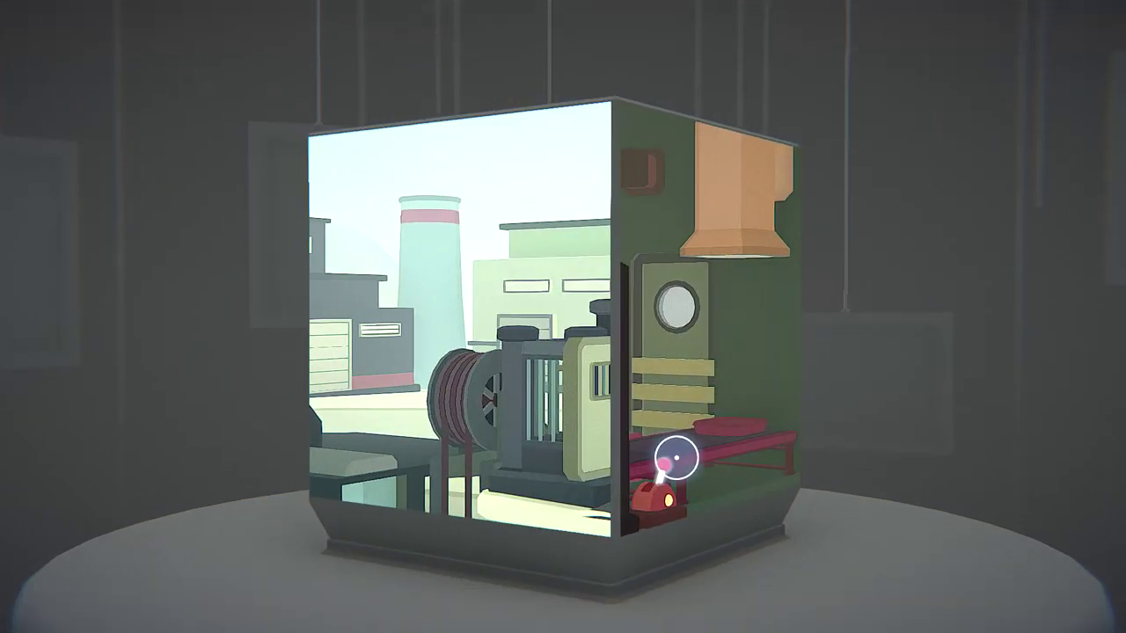
# Rotate the cube onto the factory chimney face with the red lever
pyautogui.moveTo(677, 457); pyautogui.dragTo(296, 445)
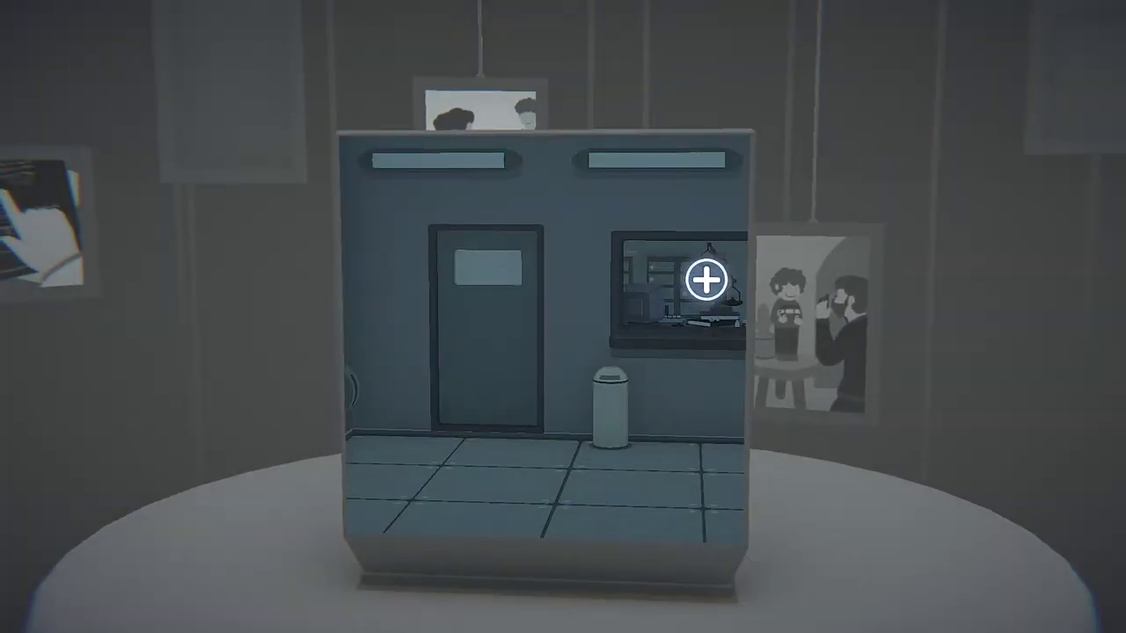
# Zoom into the scales window, then turn past the drawers-and-crane and chimney faces to the factory
pyautogui.click(706, 280)
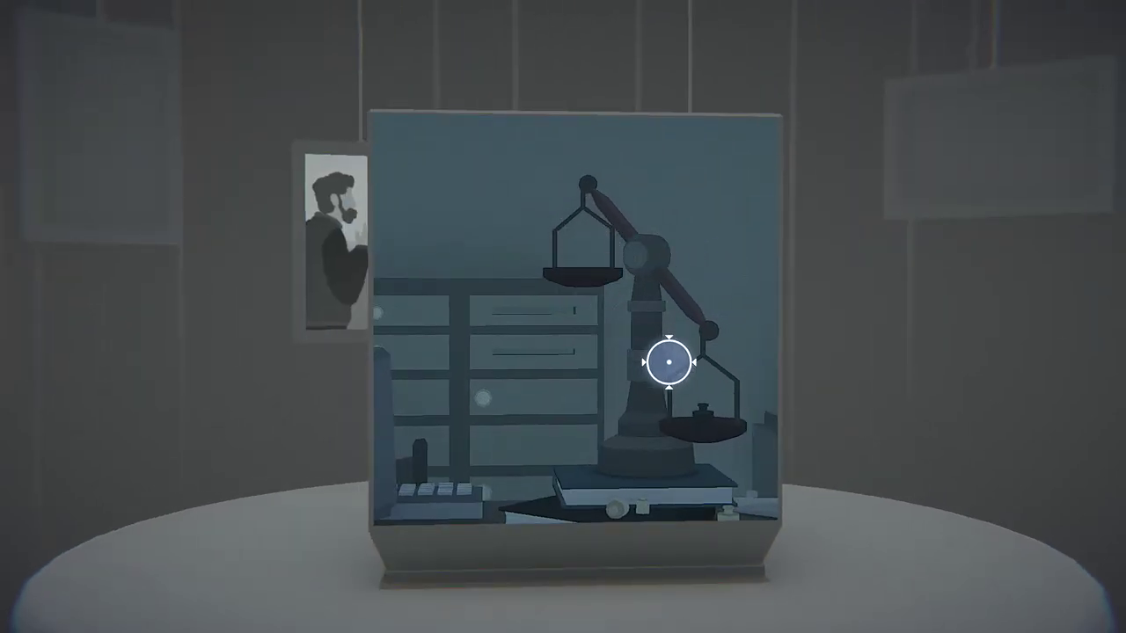
pyautogui.moveTo(702, 412); pyautogui.dragTo(522, 429)
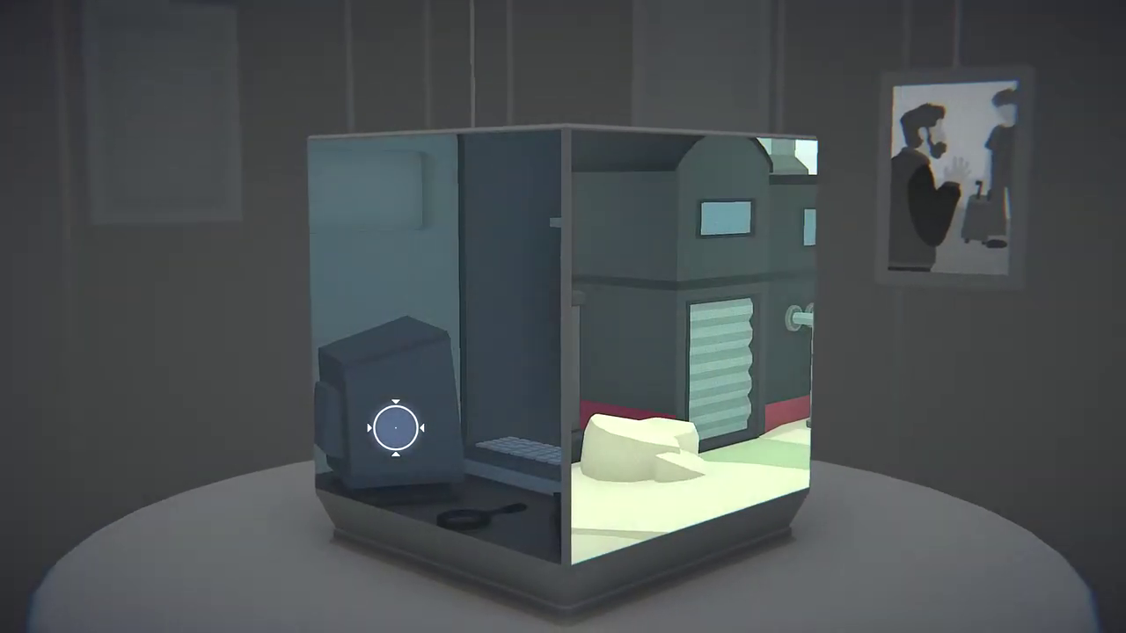
pyautogui.moveTo(396, 428)
pyautogui.mouseDown()
pyautogui.moveTo(588, 402)
pyautogui.moveTo(674, 412)
pyautogui.mouseUp()
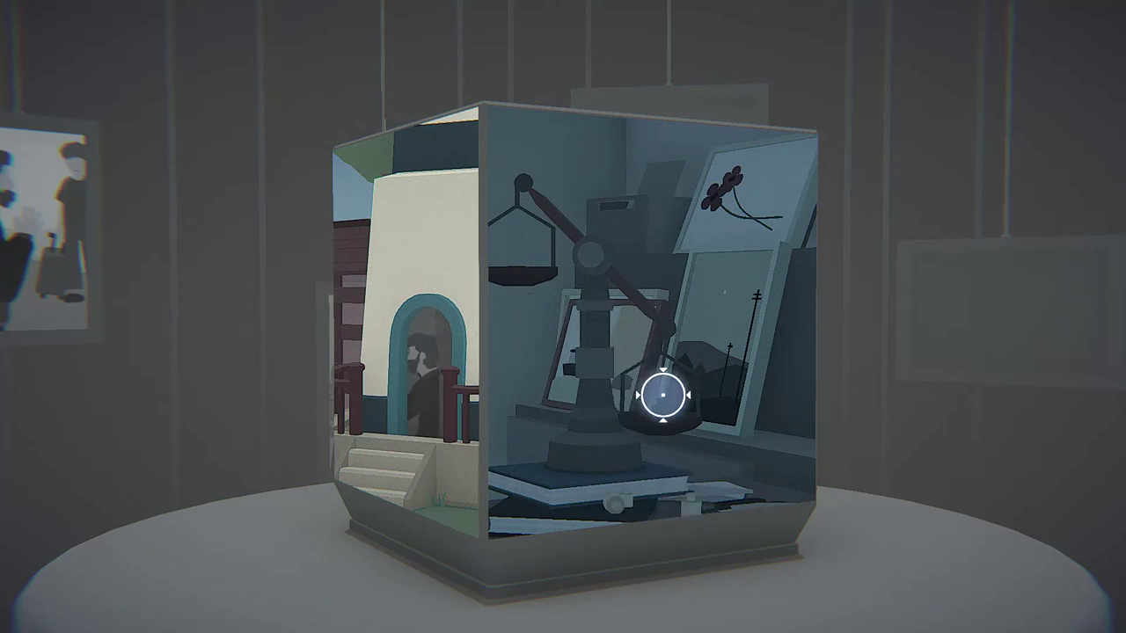
pyautogui.moveTo(662, 396); pyautogui.dragTo(486, 407)
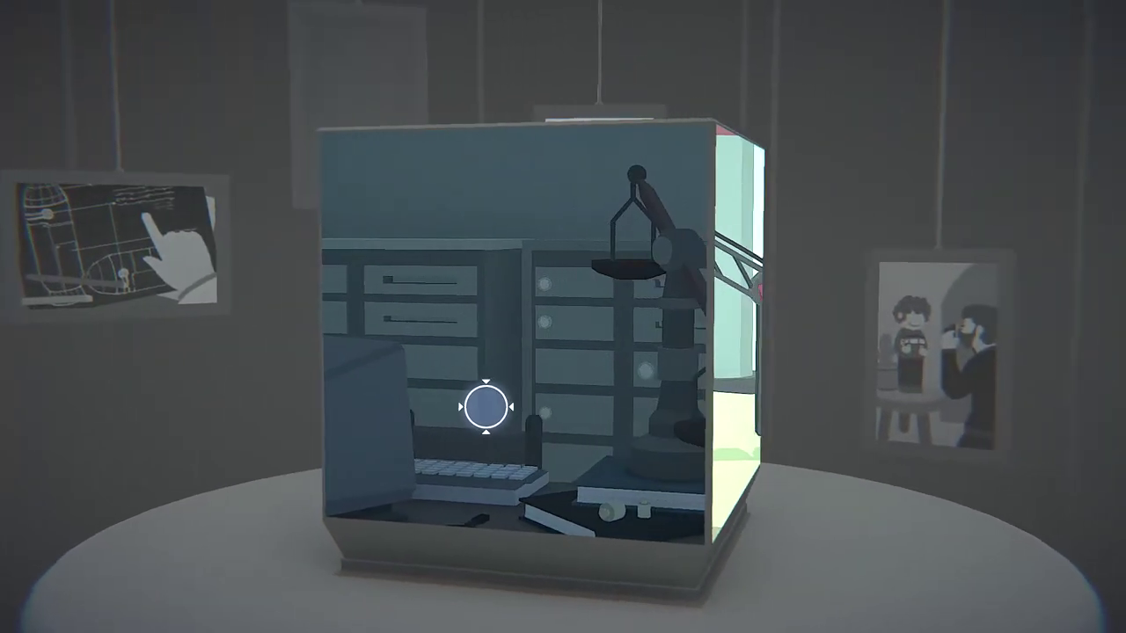
pyautogui.moveTo(486, 406)
pyautogui.mouseDown()
pyautogui.moveTo(290, 404)
pyautogui.moveTo(439, 413)
pyautogui.moveTo(501, 400)
pyautogui.moveTo(602, 447)
pyautogui.mouseUp()
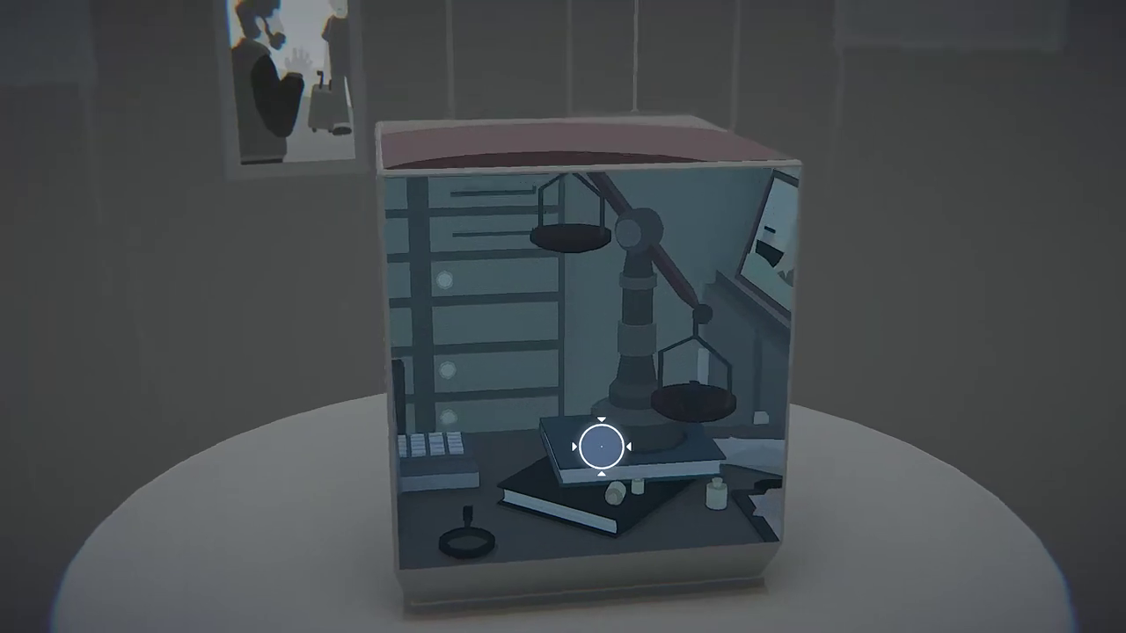
pyautogui.scroll(3, 597, 308)
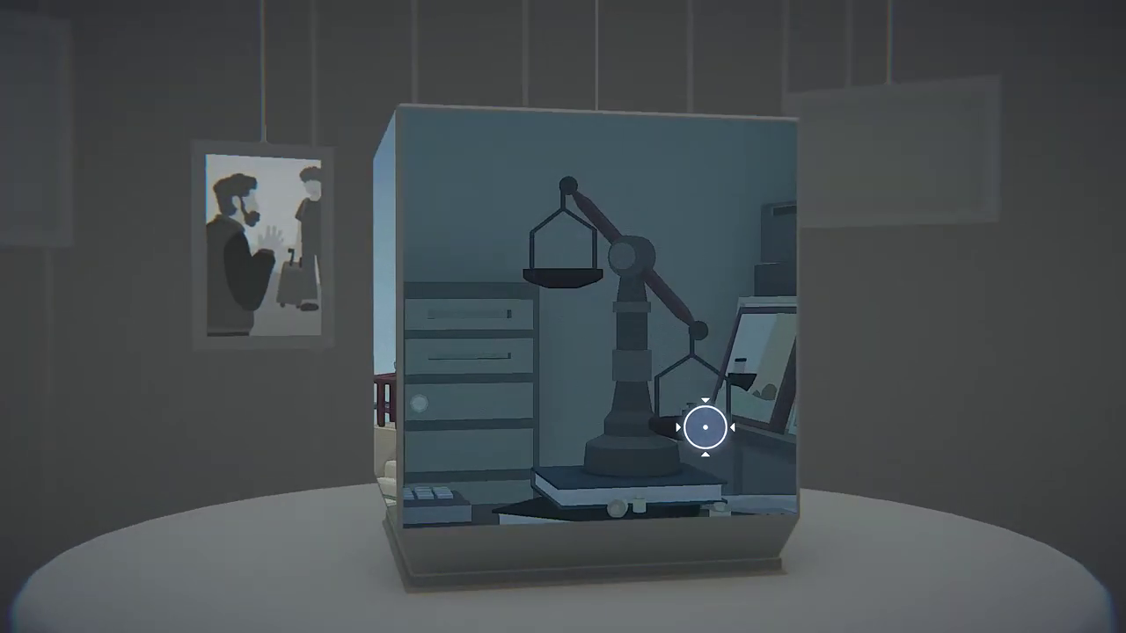
pyautogui.moveTo(704, 432); pyautogui.dragTo(422, 435)
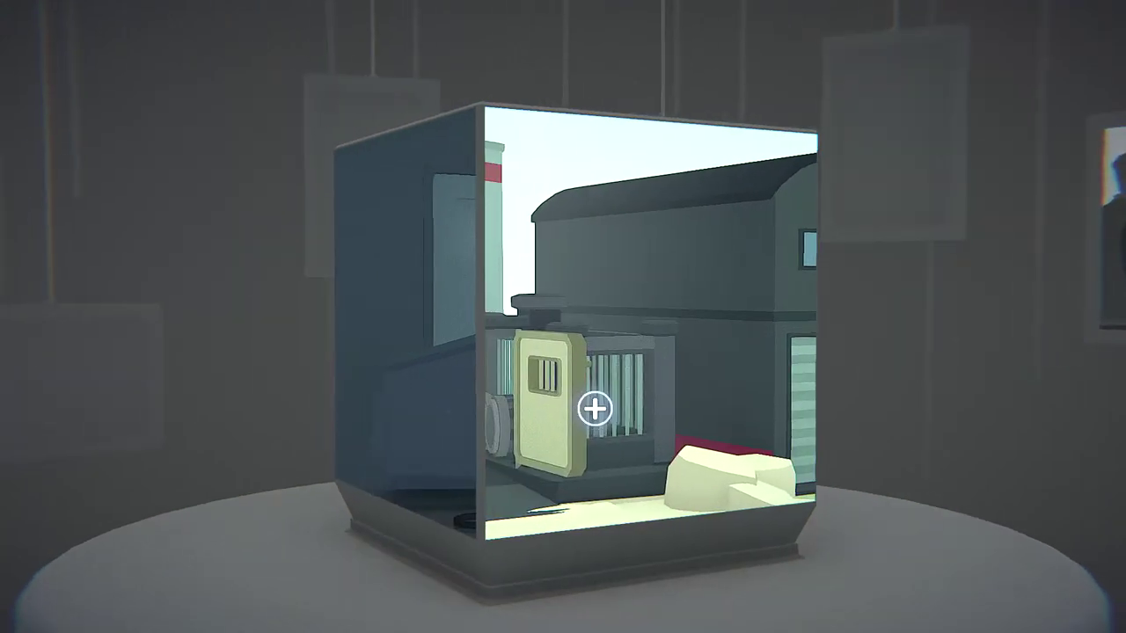
pyautogui.moveTo(585, 409)
pyautogui.mouseDown()
pyautogui.moveTo(415, 413)
pyautogui.moveTo(528, 414)
pyautogui.mouseUp()
pyautogui.scroll(3, 524, 402)
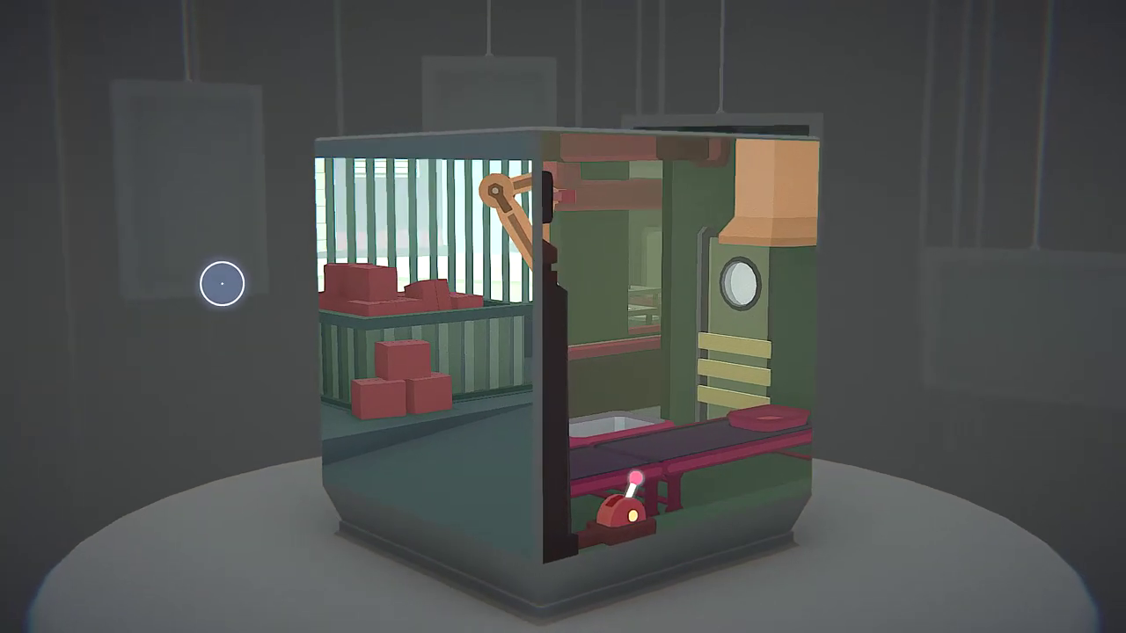
# Slide the factory scenes to reveal the robot-arm room, the sky, and the next interior room
pyautogui.click(629, 505)
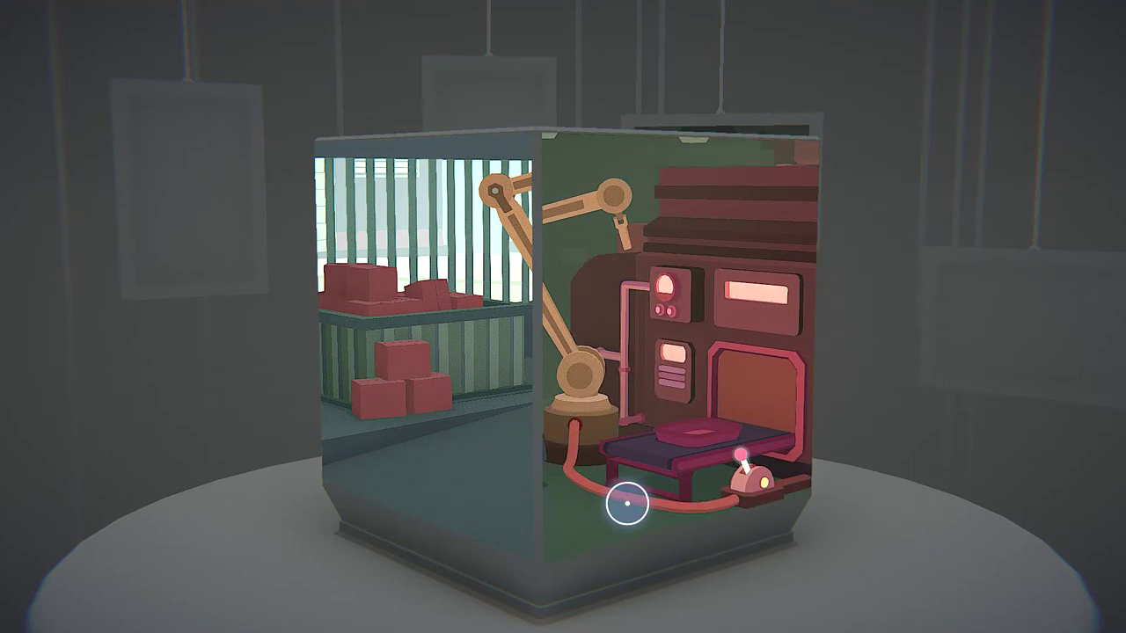
pyautogui.click(489, 404)
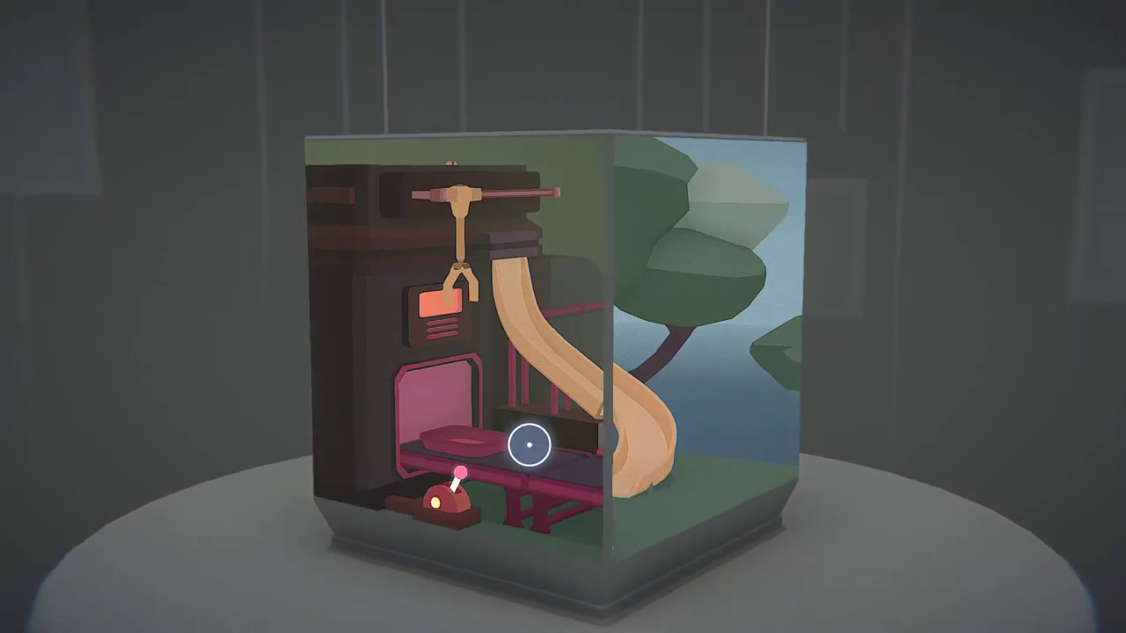
pyautogui.click(460, 490)
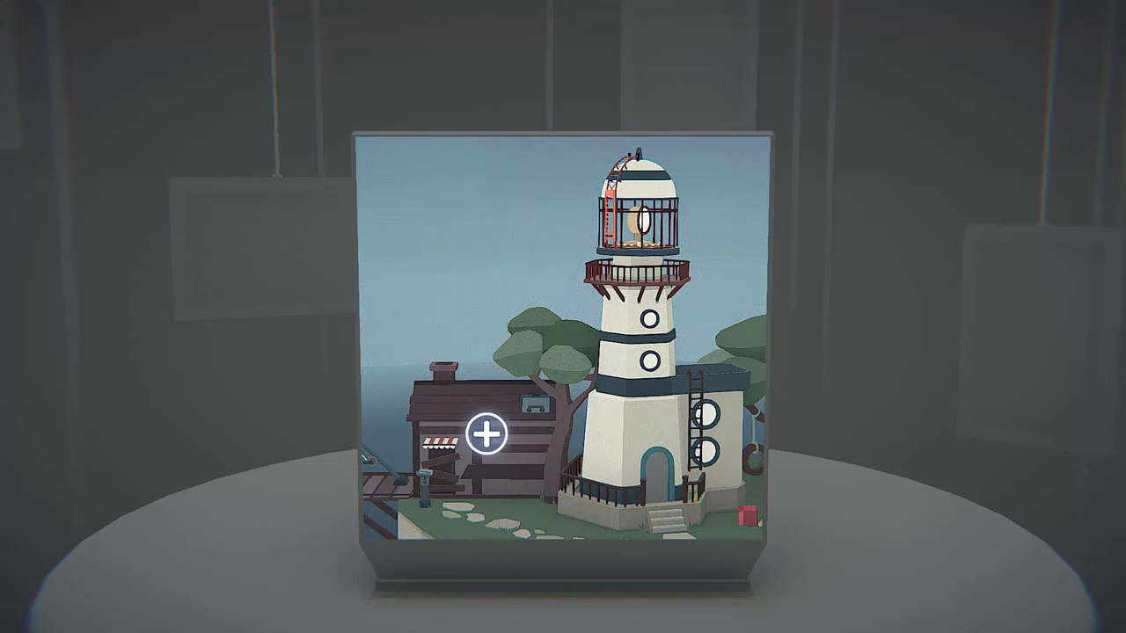
# Zoom in on the cabin, open its roof hatch to let light out, and rotate to the right face
pyautogui.click(487, 433)
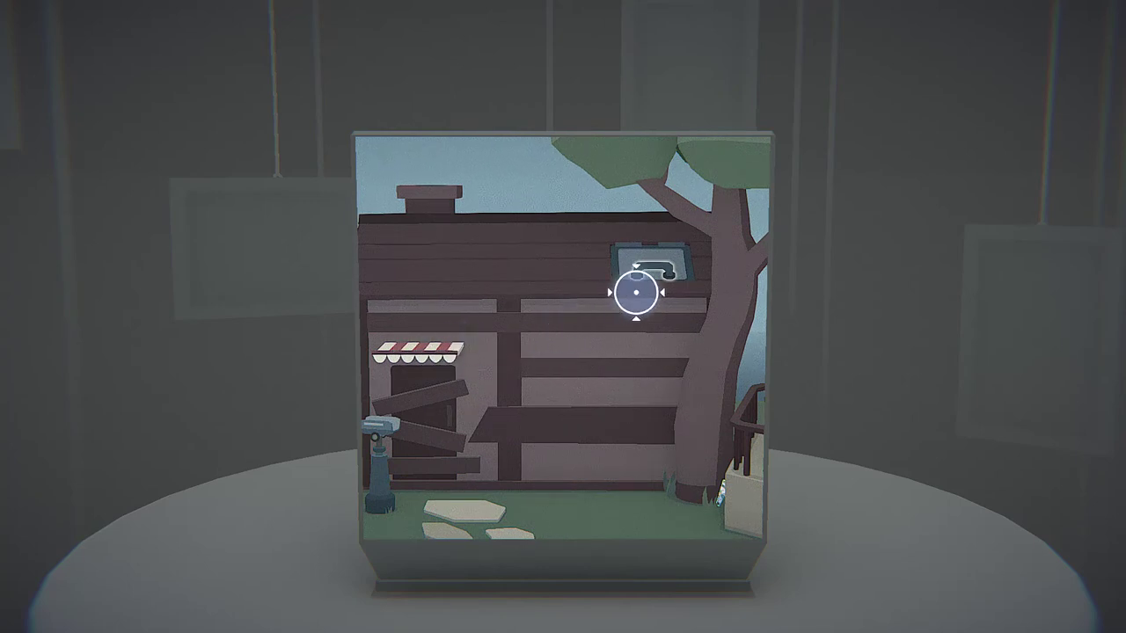
pyautogui.click(647, 274)
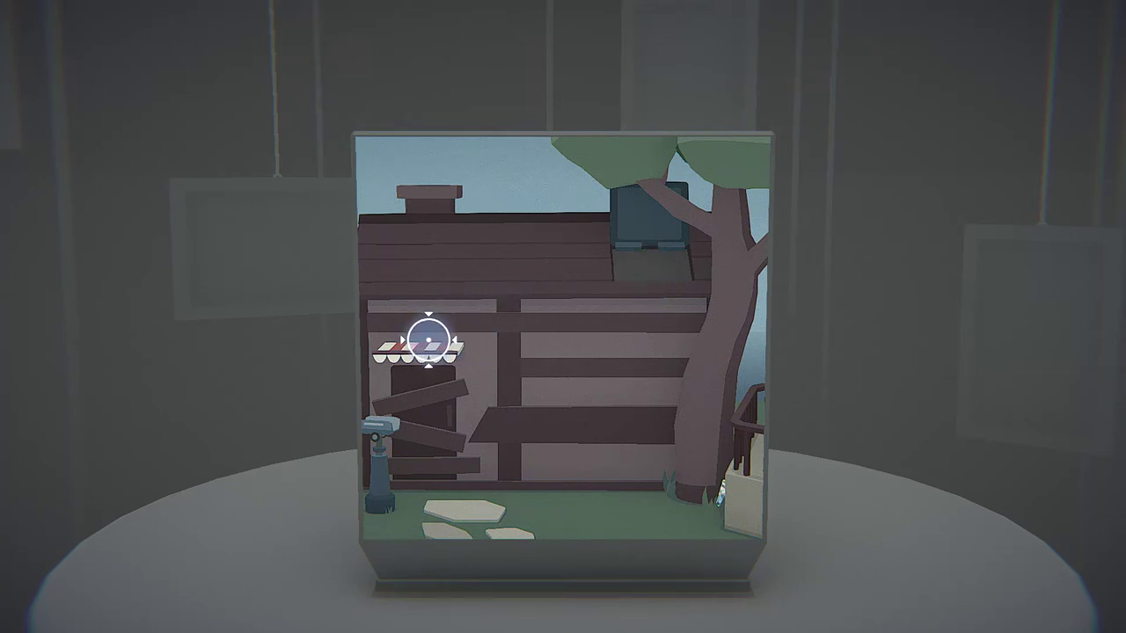
pyautogui.moveTo(378, 465); pyautogui.dragTo(218, 453)
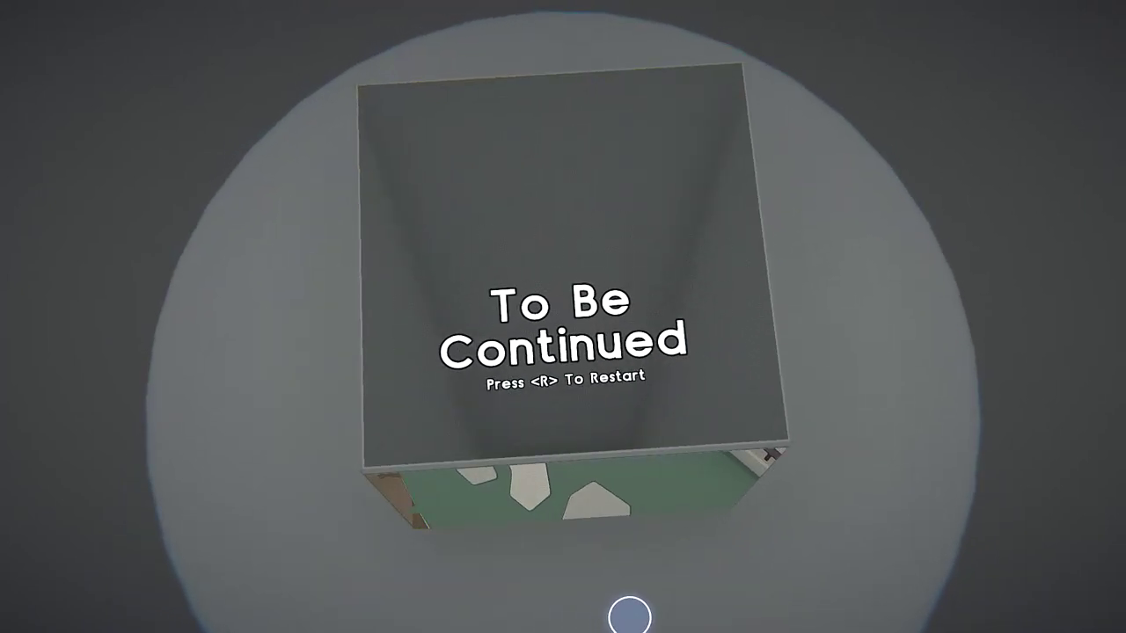
pyautogui.press('r')
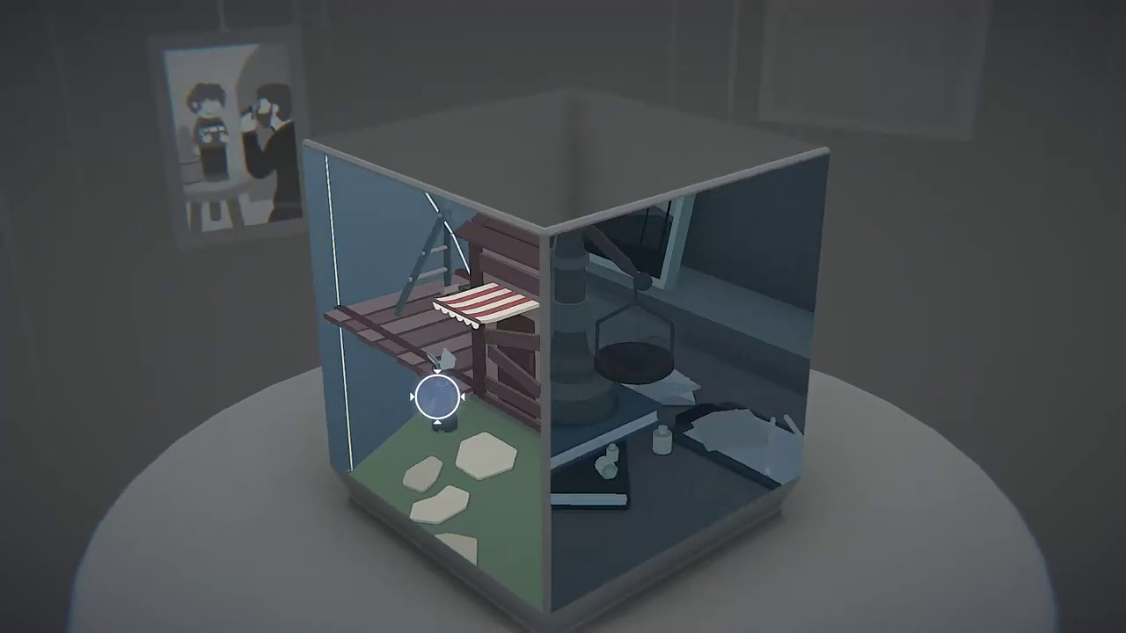
pyautogui.moveTo(394, 372); pyautogui.dragTo(326, 330)
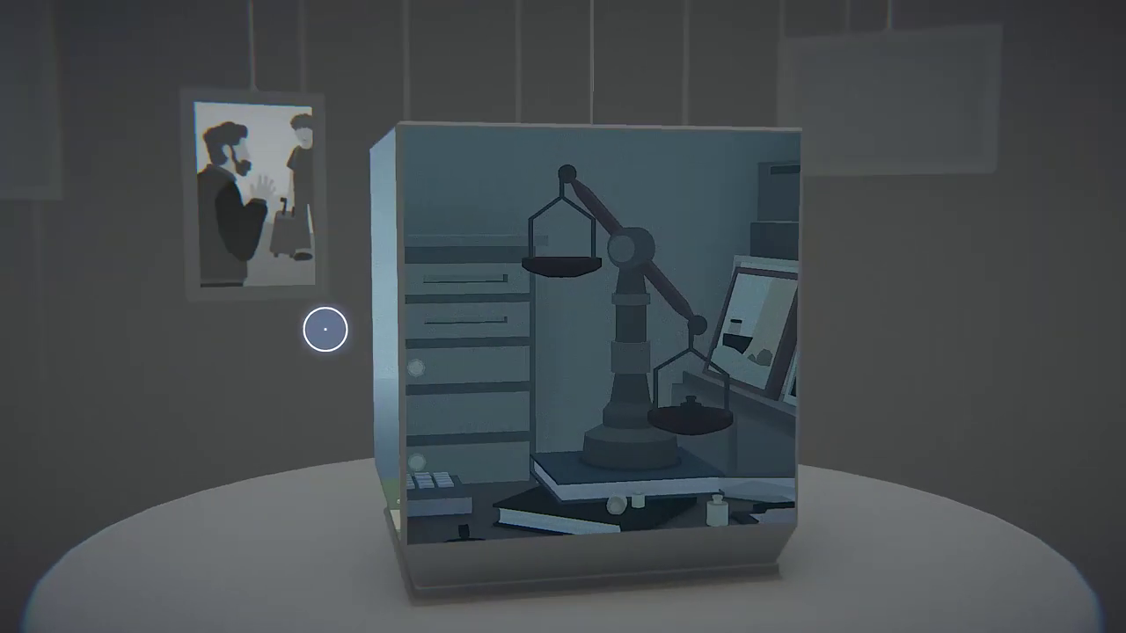
pyautogui.moveTo(626, 283); pyautogui.dragTo(476, 278)
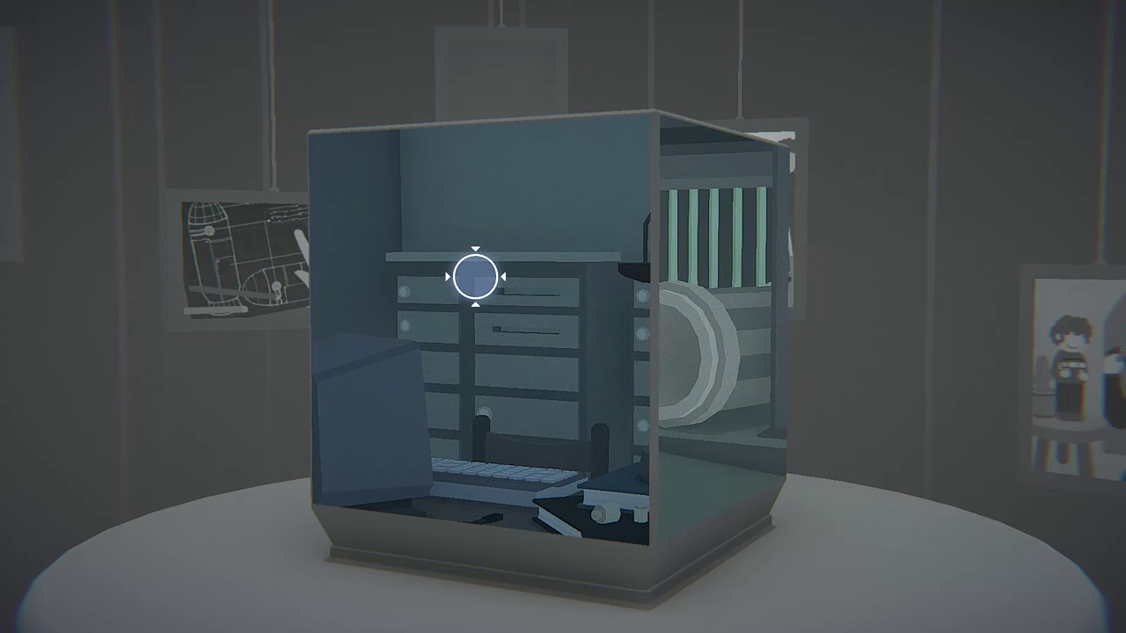
pyautogui.moveTo(476, 278); pyautogui.dragTo(366, 296)
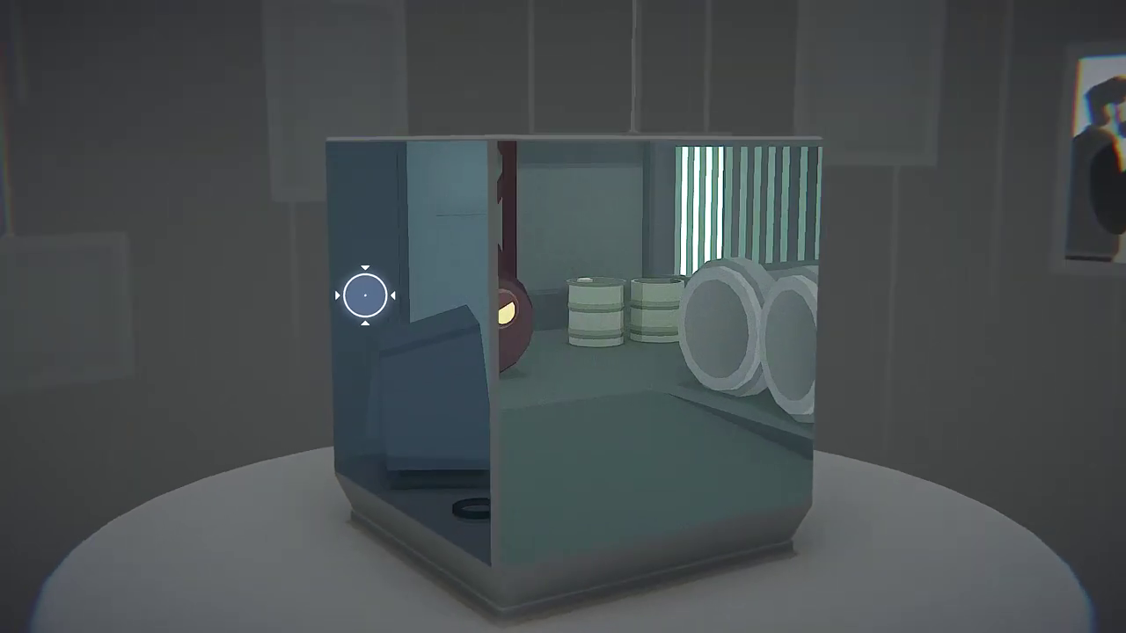
pyautogui.moveTo(682, 320); pyautogui.dragTo(223, 307)
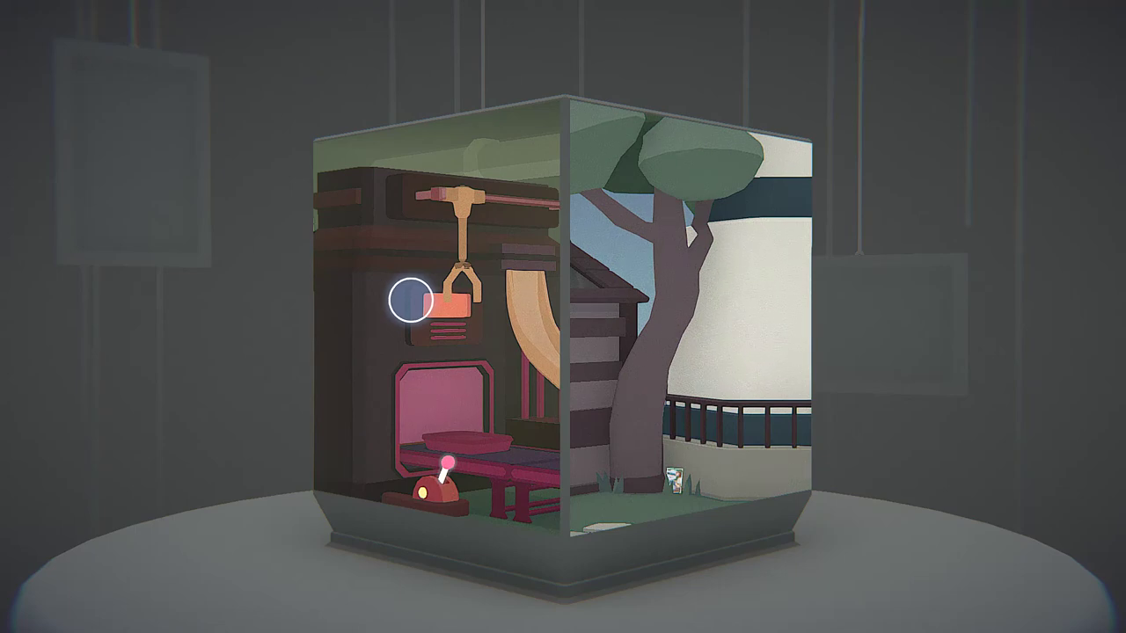
pyautogui.moveTo(410, 301); pyautogui.dragTo(534, 315)
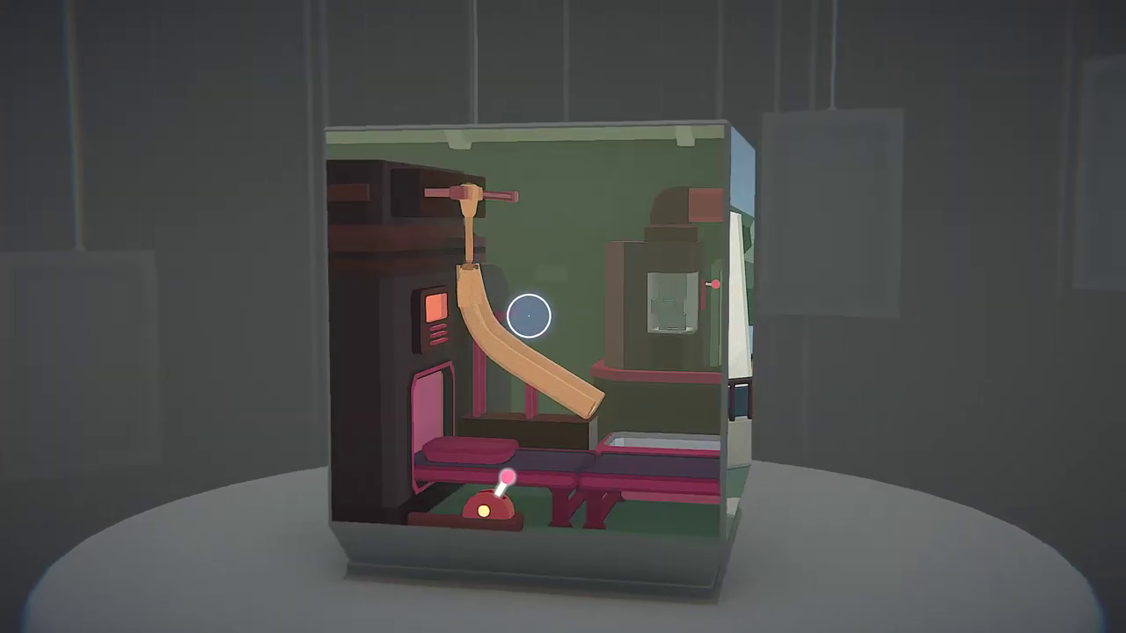
pyautogui.moveTo(534, 315); pyautogui.dragTo(433, 315)
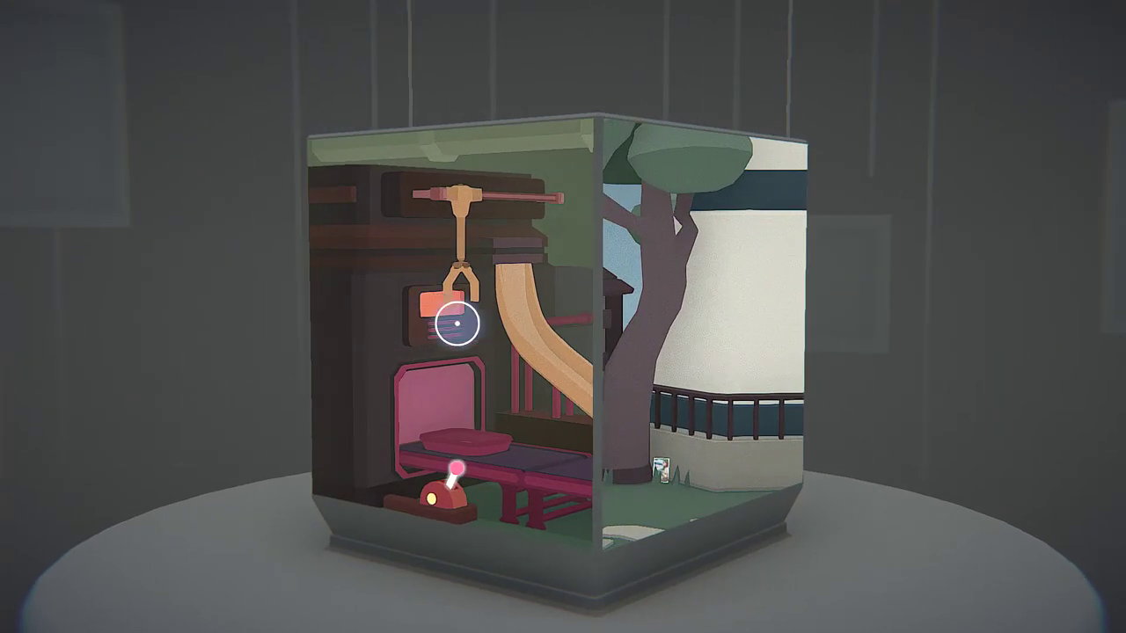
pyautogui.moveTo(772, 374); pyautogui.dragTo(551, 383)
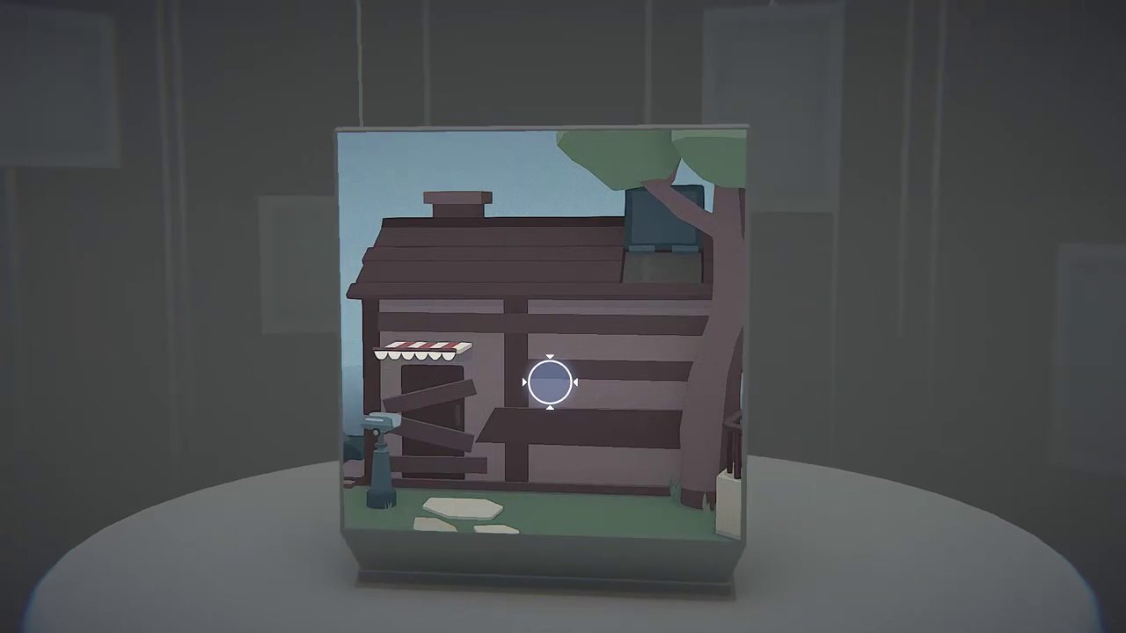
pyautogui.moveTo(551, 383)
pyautogui.mouseDown()
pyautogui.moveTo(534, 512)
pyautogui.moveTo(594, 607)
pyautogui.mouseUp()
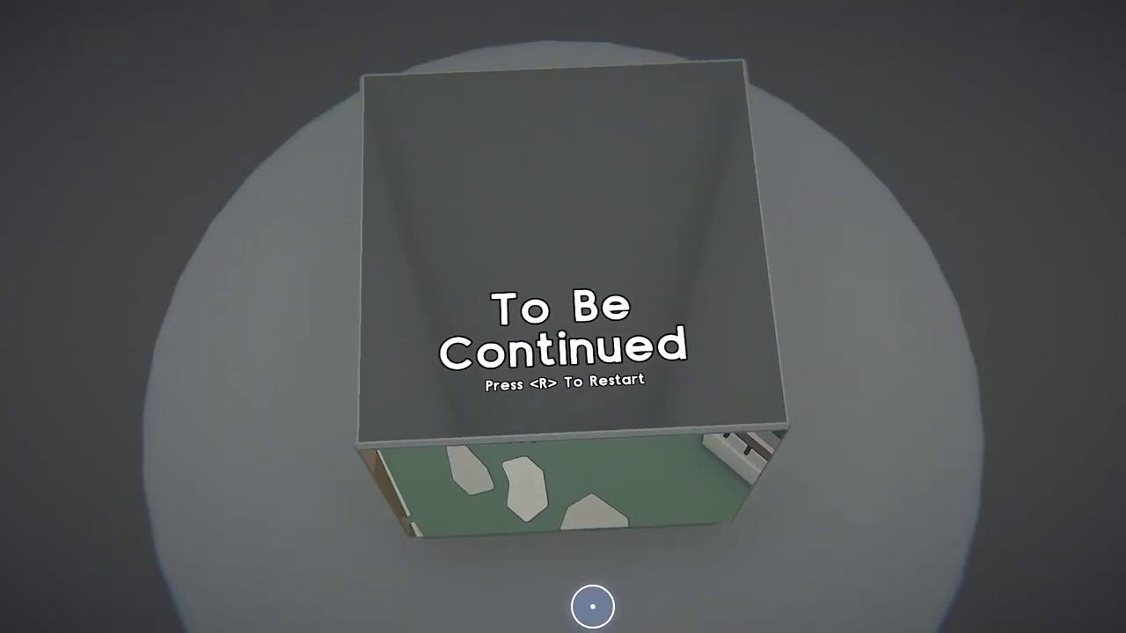